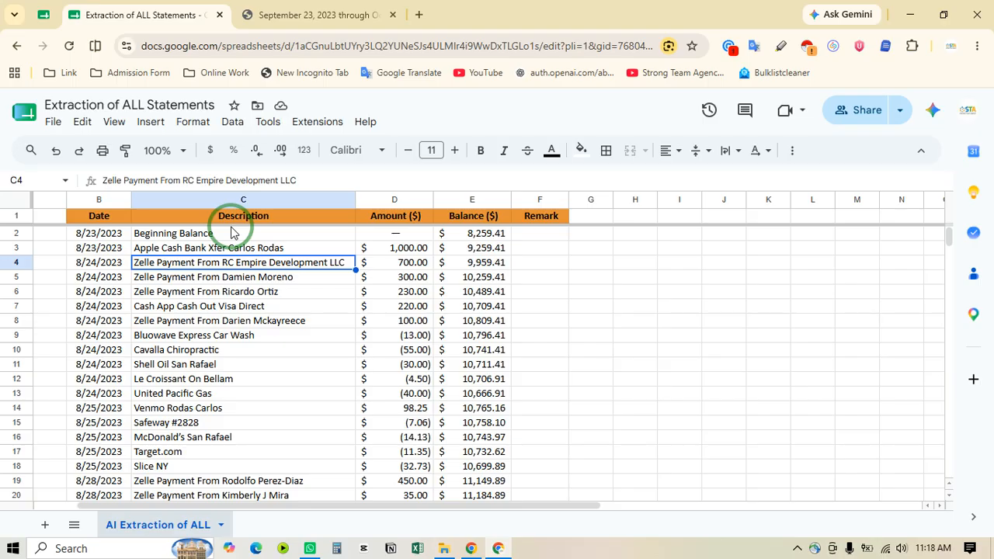
Examine the September 23 through October 23, 2023 PDF statement's account header, checking summary and transaction detail against the extraction spreadsheet.
left_click(342, 15)
scroll(417, 340, "down", 2)
scroll(417, 340, "down", 3)
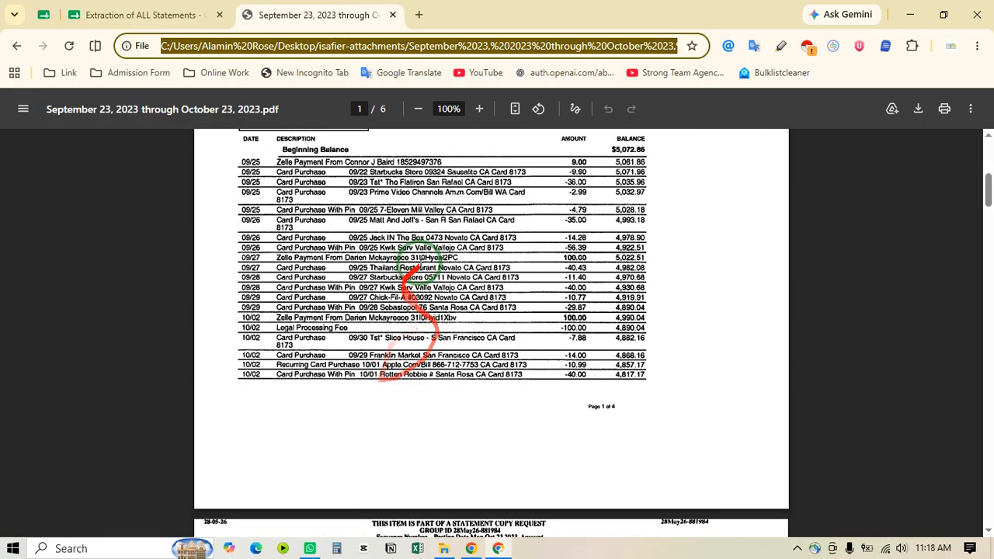
left_click(146, 17)
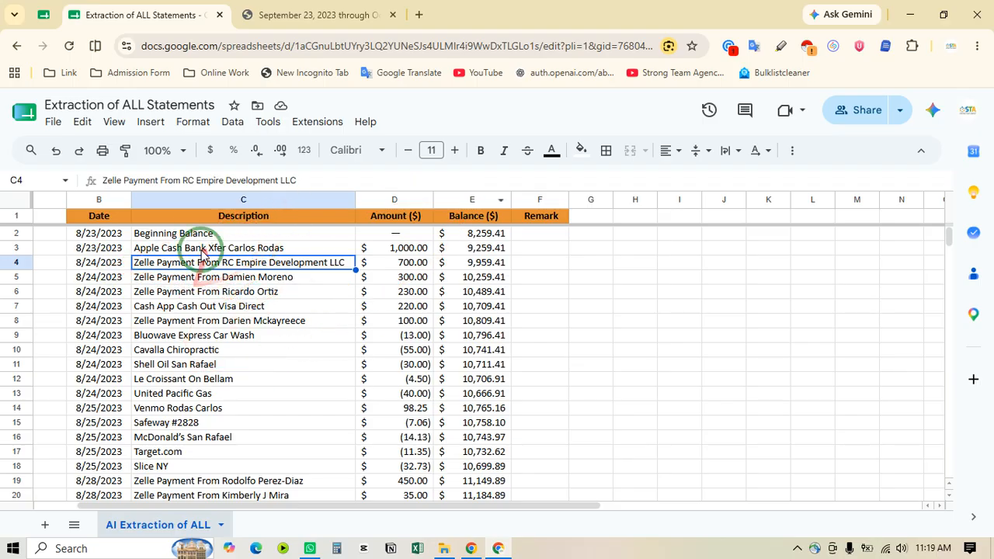
left_click(262, 16)
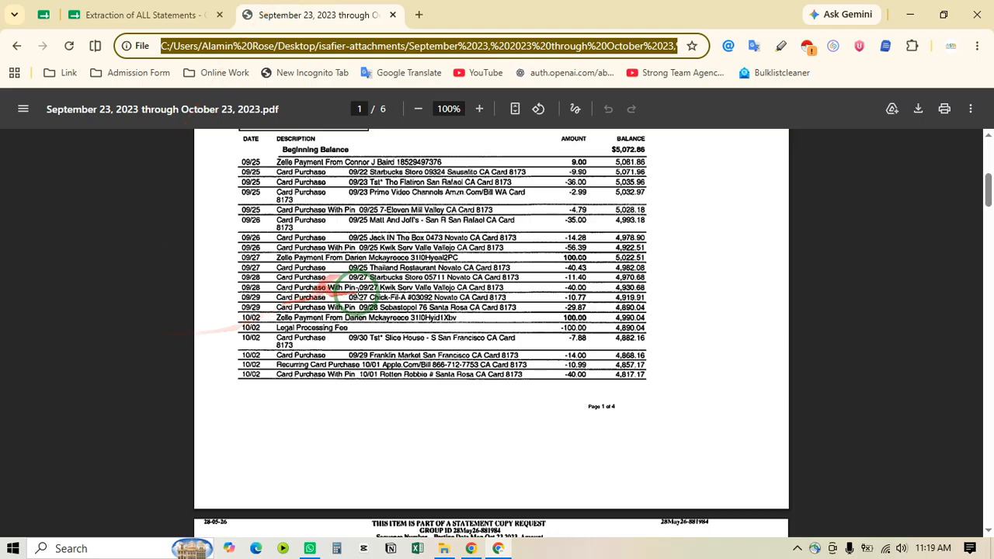
scroll(357, 290, "up", 2)
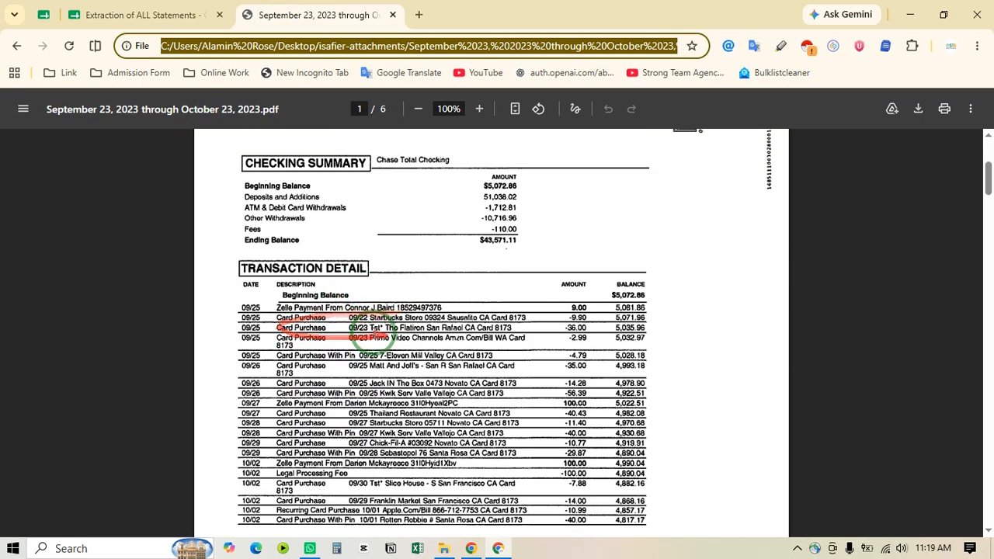
scroll(390, 302, "up", 2)
scroll(390, 302, "up", 1)
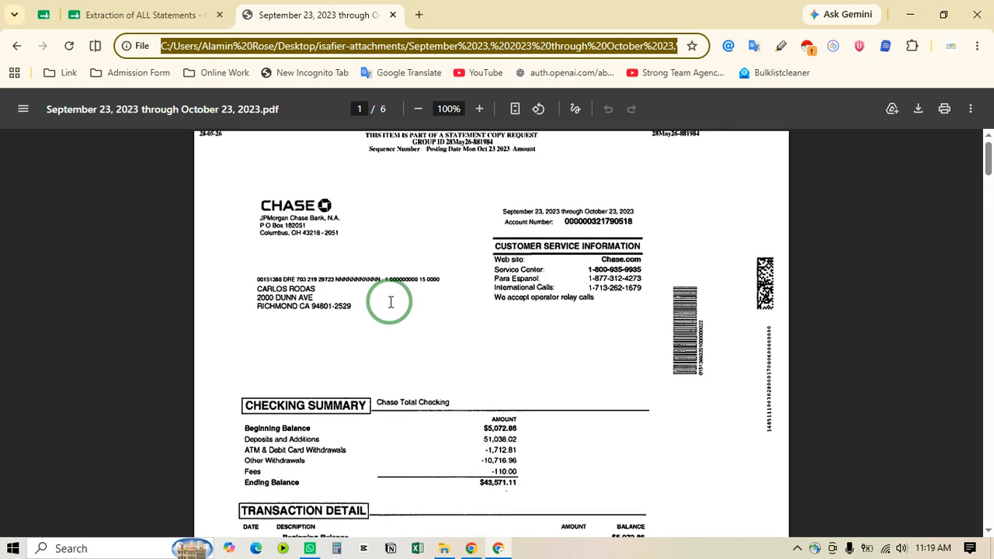
scroll(390, 303, "down", 3)
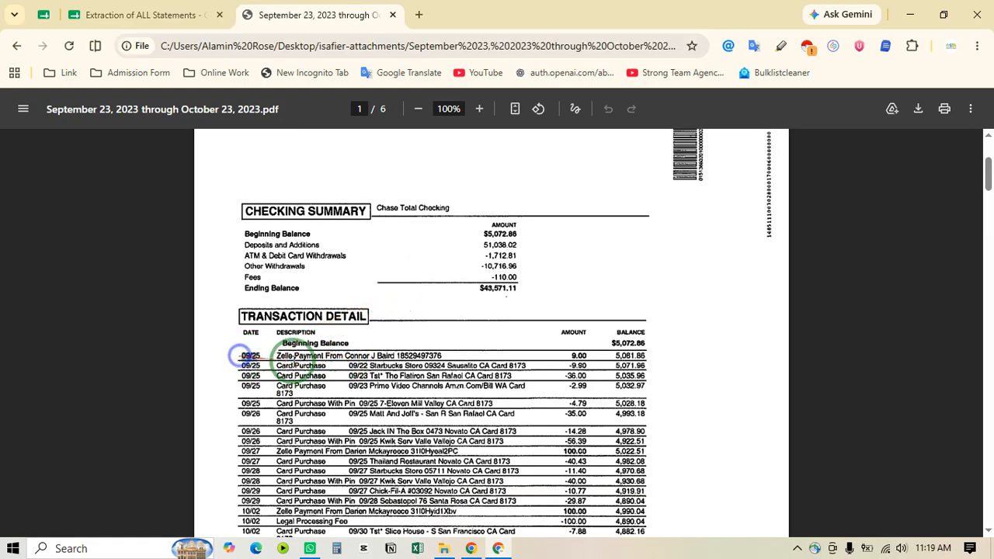
Return to the extraction spreadsheet and select the Date through Balance ($) columns.
left_click(115, 13)
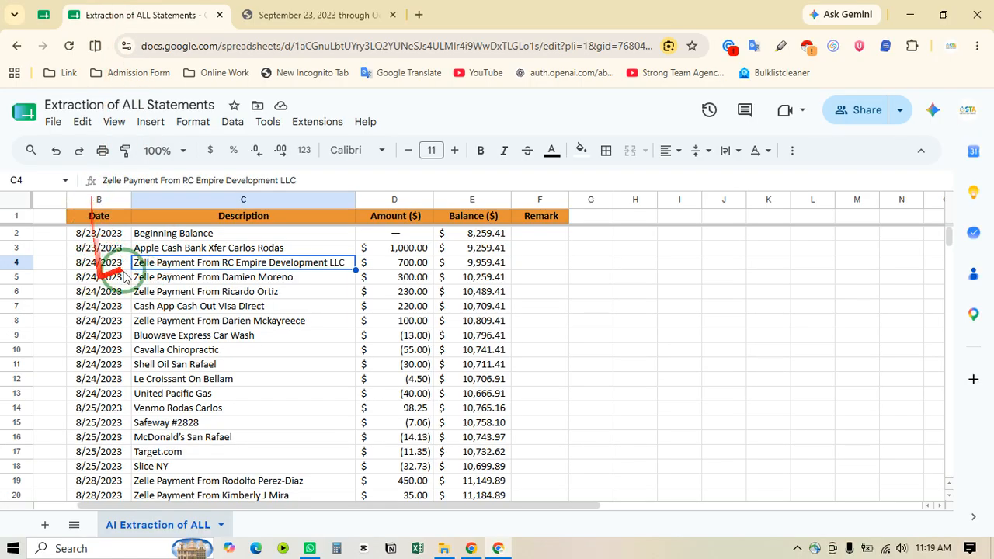
left_click(243, 200)
left_click(396, 200)
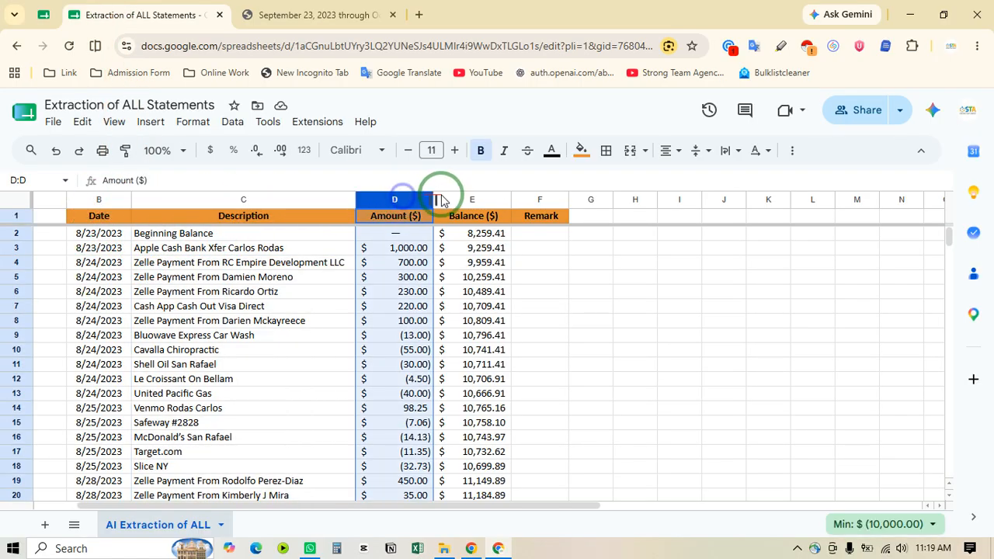
left_click(470, 201)
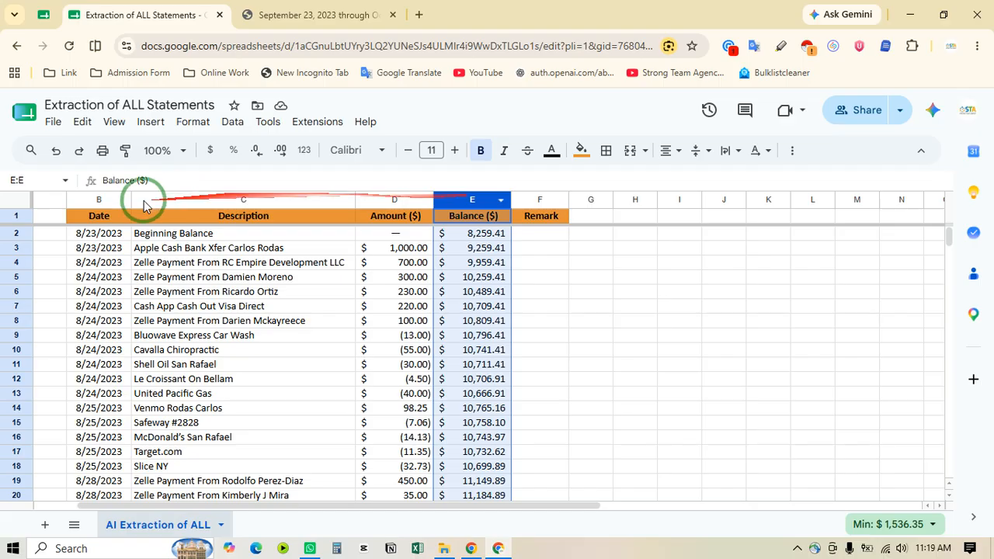
left_click_drag(100, 200, 436, 195)
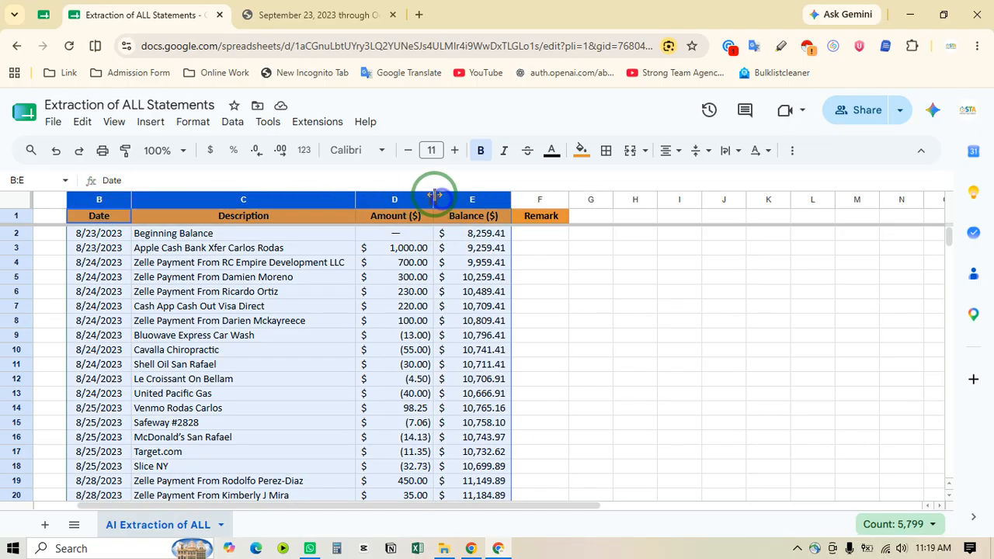
Examine the 09/25 card purchases in the PDF statement, highlighting their posting dates, purchase type, merchant text and card suffix.
left_click(318, 15)
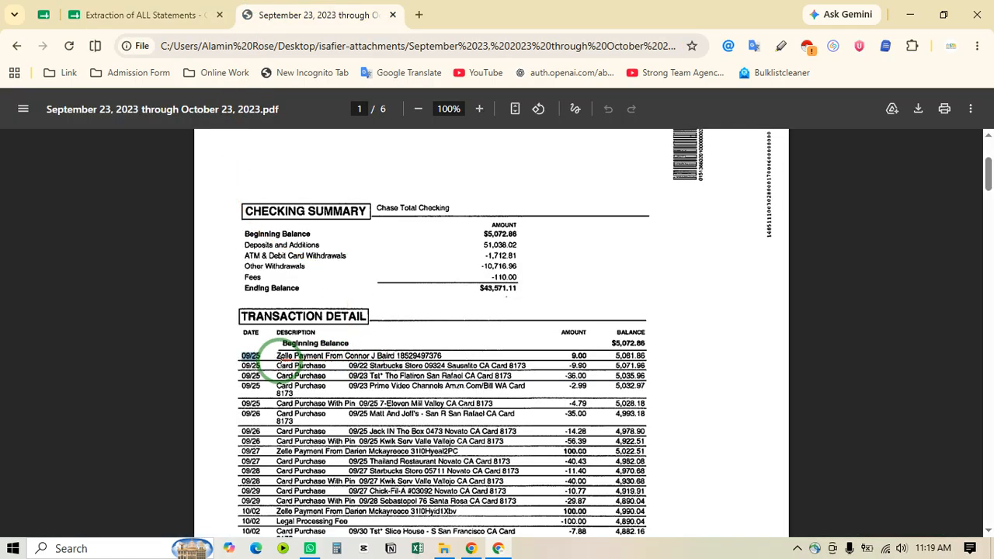
left_click_drag(243, 365, 330, 366)
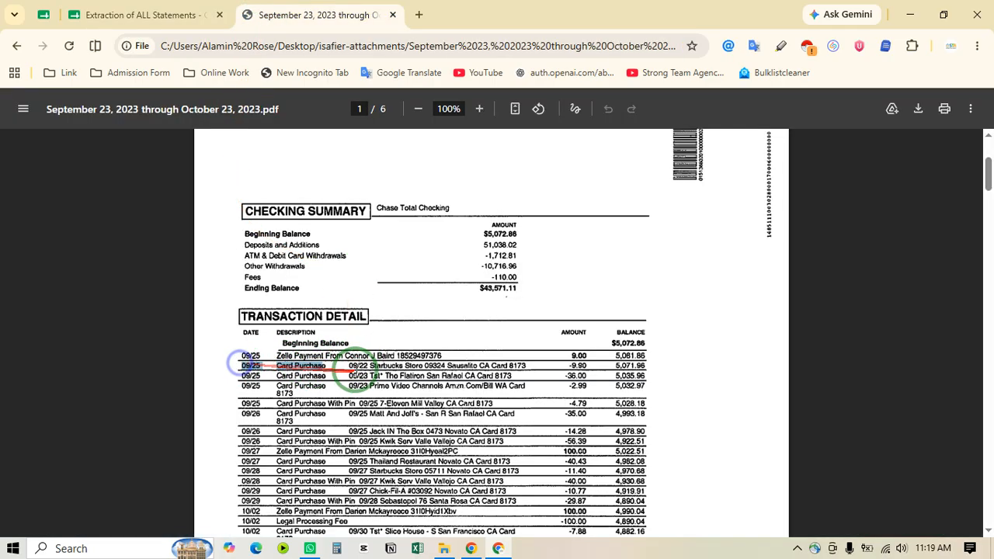
scroll(350, 373, "up", 2)
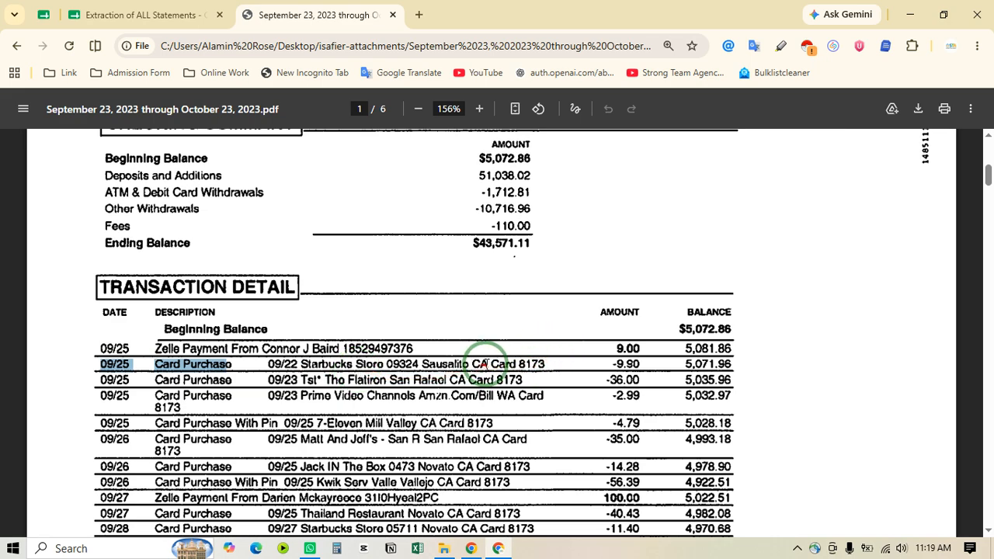
left_click_drag(492, 363, 554, 362)
left_click_drag(450, 378, 526, 375)
left_click_drag(231, 379, 130, 379)
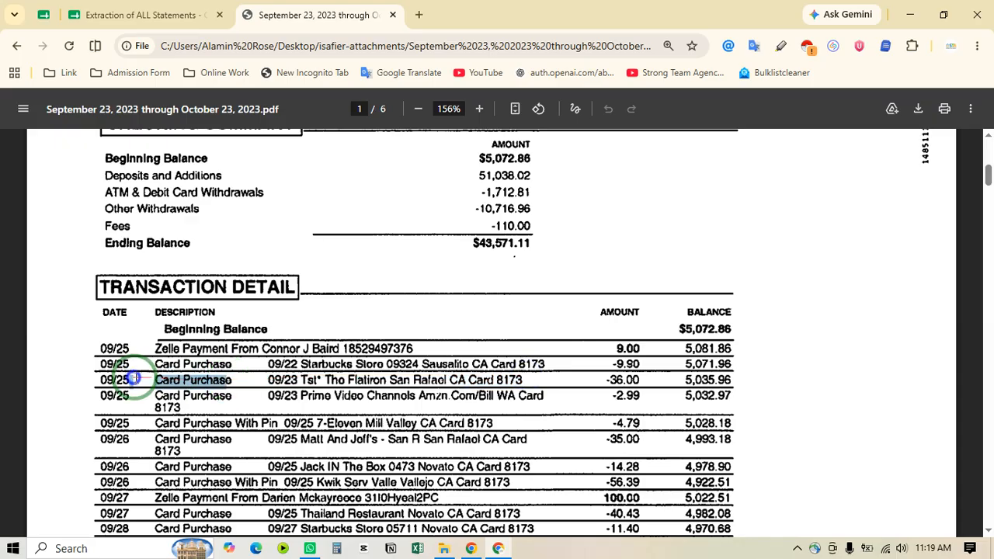
left_click_drag(522, 377, 322, 378)
left_click(307, 379)
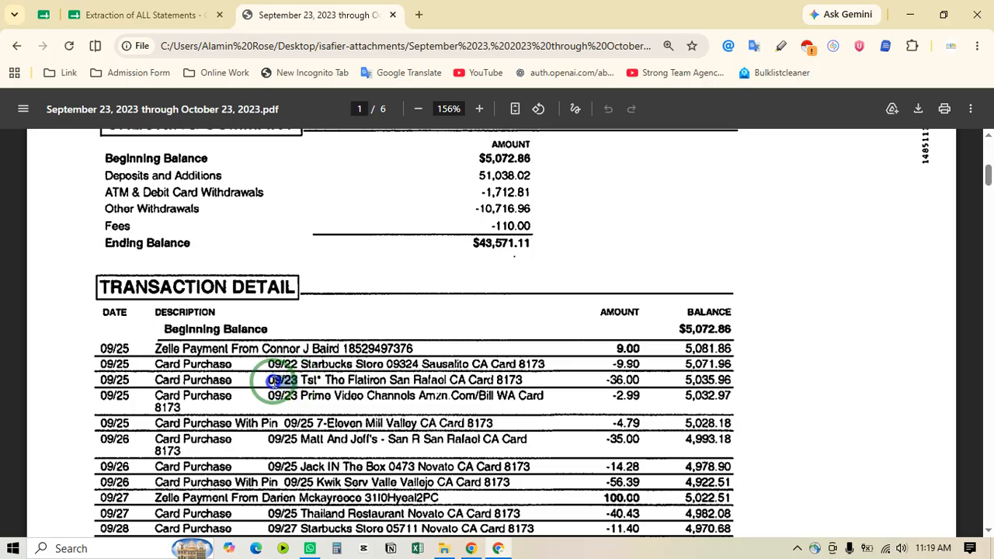
left_click_drag(132, 378, 76, 377)
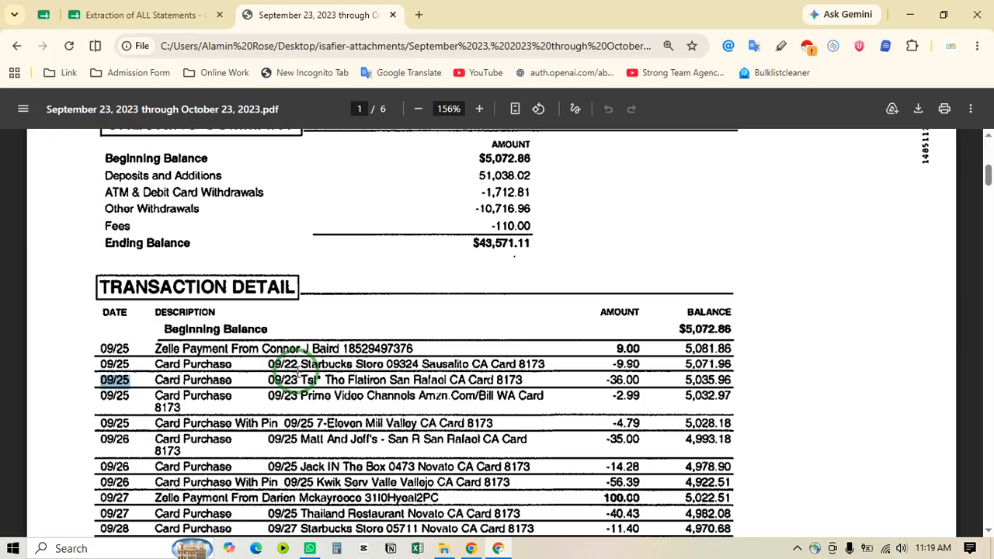
left_click_drag(303, 364, 487, 363)
Review the statement's remaining transactions through page 3, highlighting the Paradise Sushi merchant text, and return to the first page.
scroll(288, 378, "down", 10)
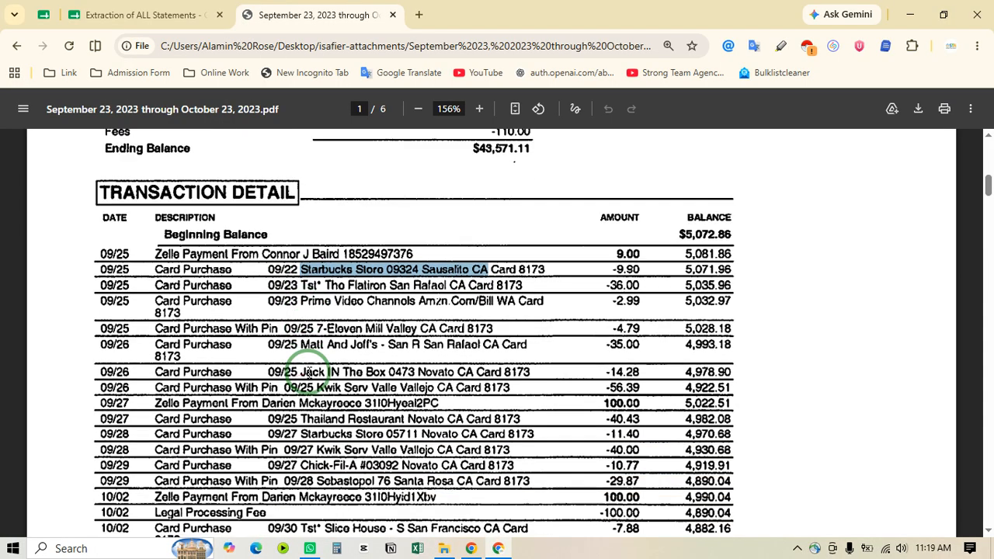
scroll(324, 381, "down", 15)
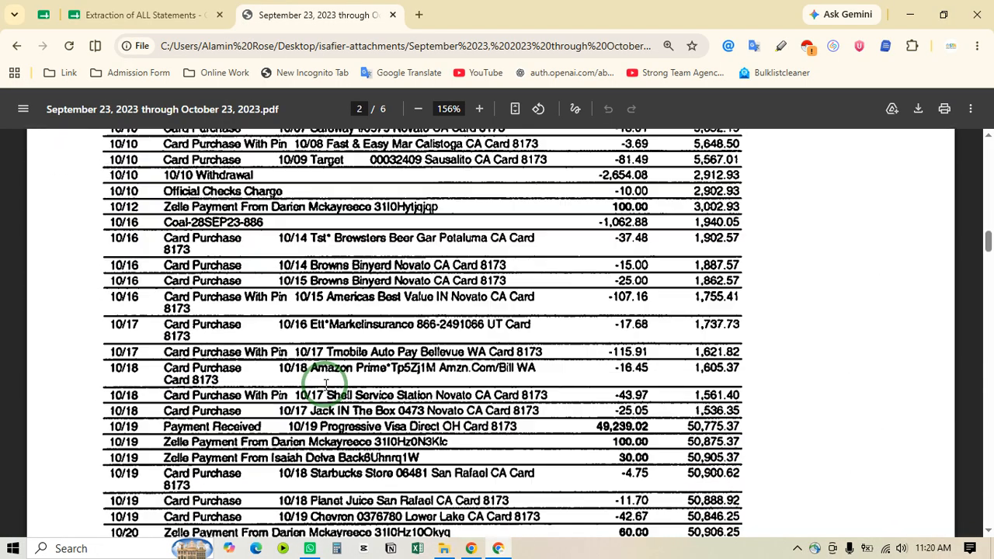
left_click_drag(297, 278, 513, 279)
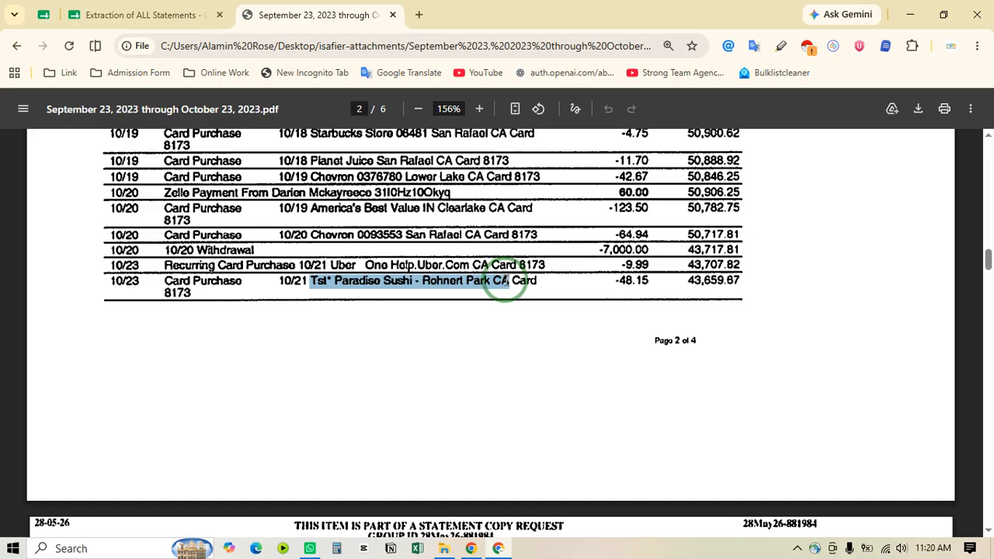
left_click(521, 282)
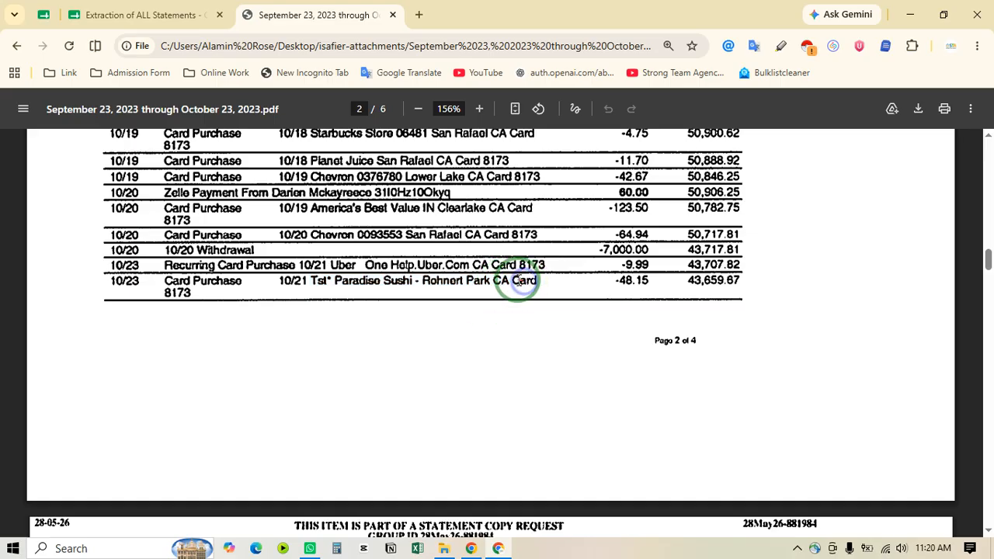
scroll(776, 295, "down", 4)
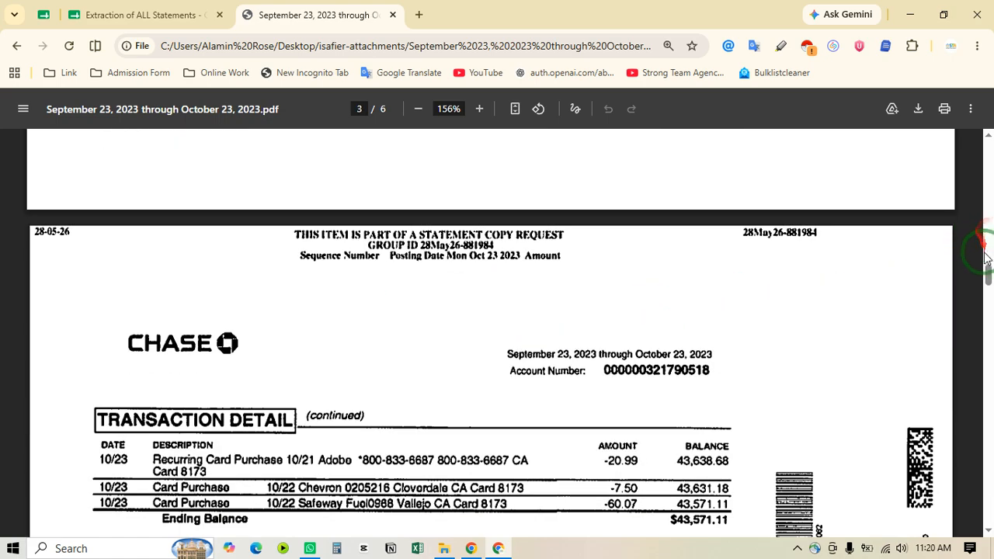
left_click_drag(986, 276, 988, 66)
Select the spreadsheet's whole Description column and check its entry count.
left_click(132, 14)
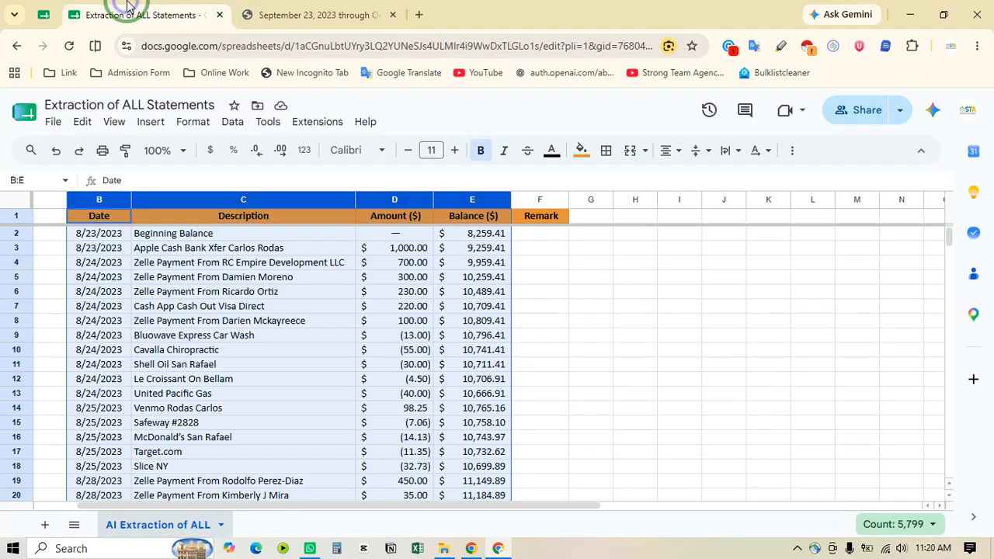
left_click(238, 317)
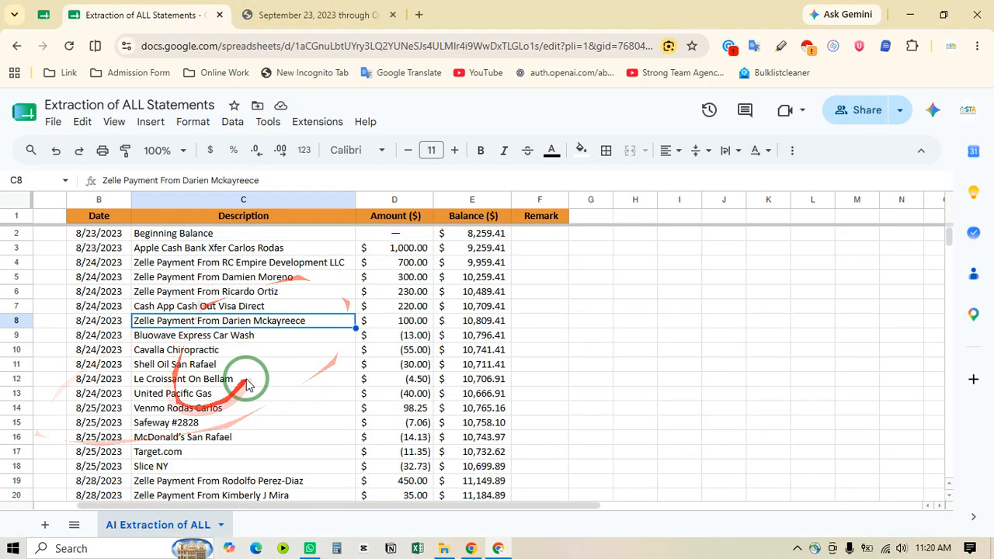
left_click(211, 204)
left_click_drag(930, 526, 954, 529)
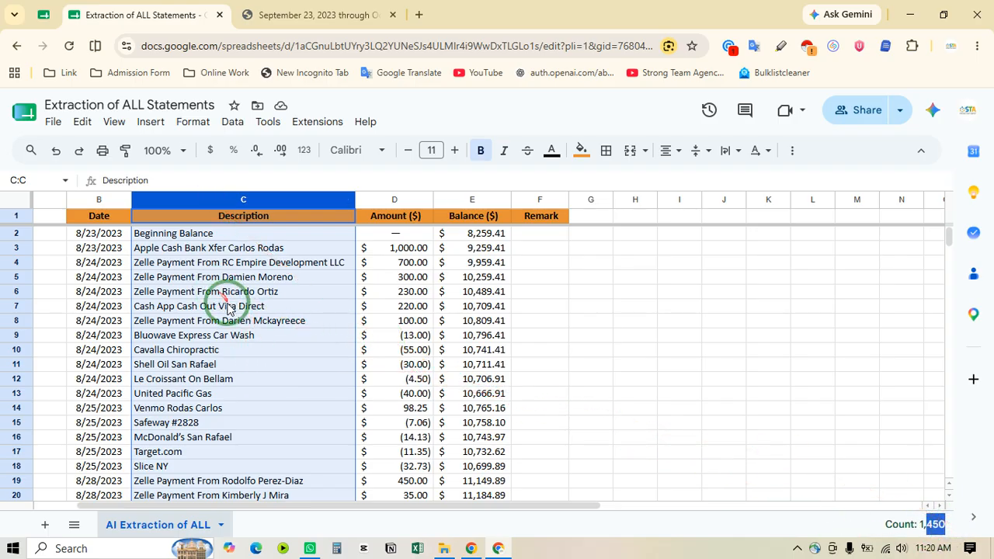
Check the statement files in the isafier-attachments folder, close it, and return to the extraction spreadsheet.
left_click(301, 8)
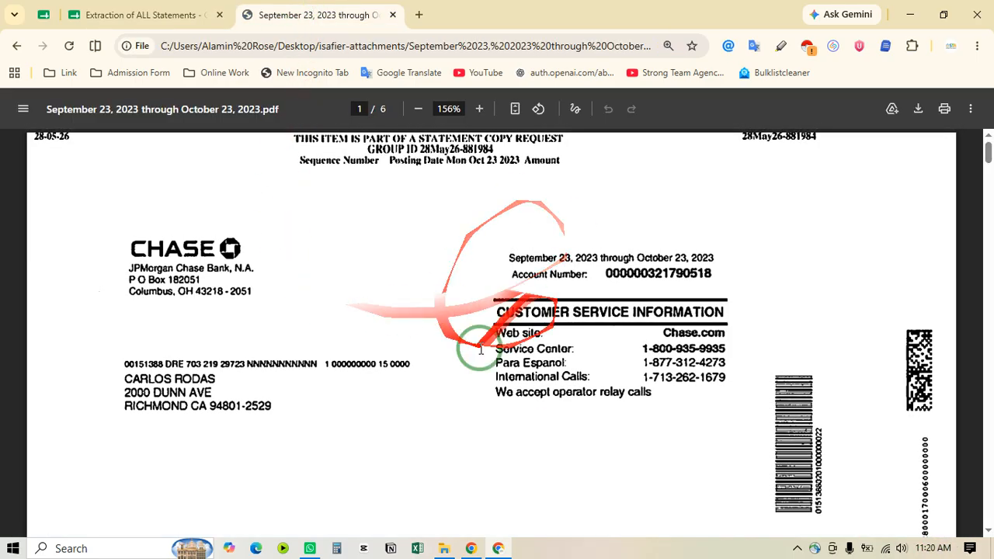
left_click(446, 548)
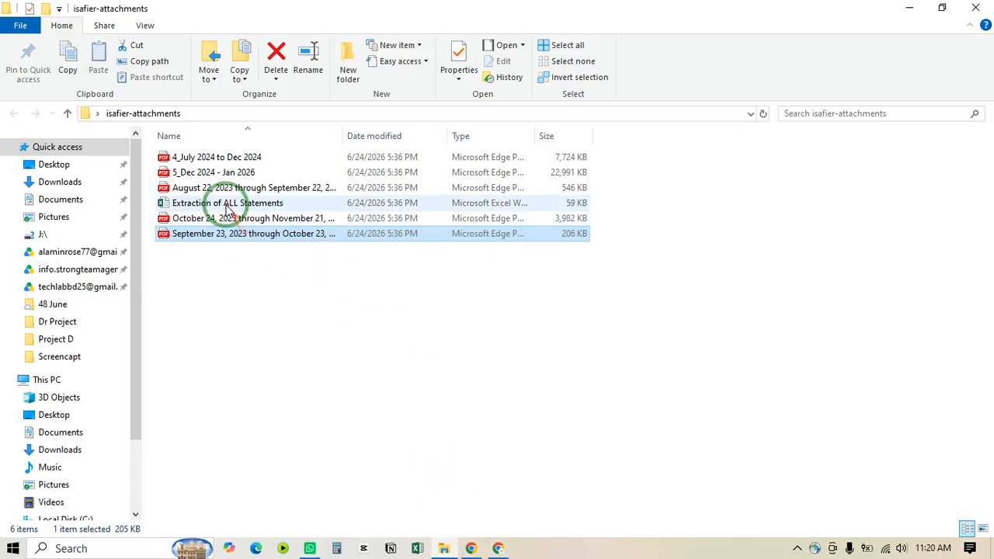
left_click(976, 8)
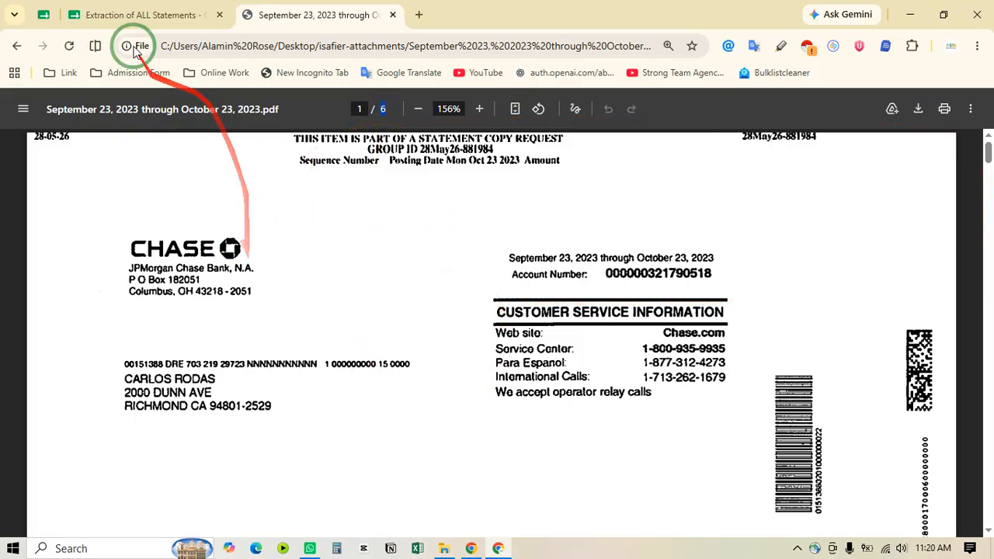
left_click(179, 15)
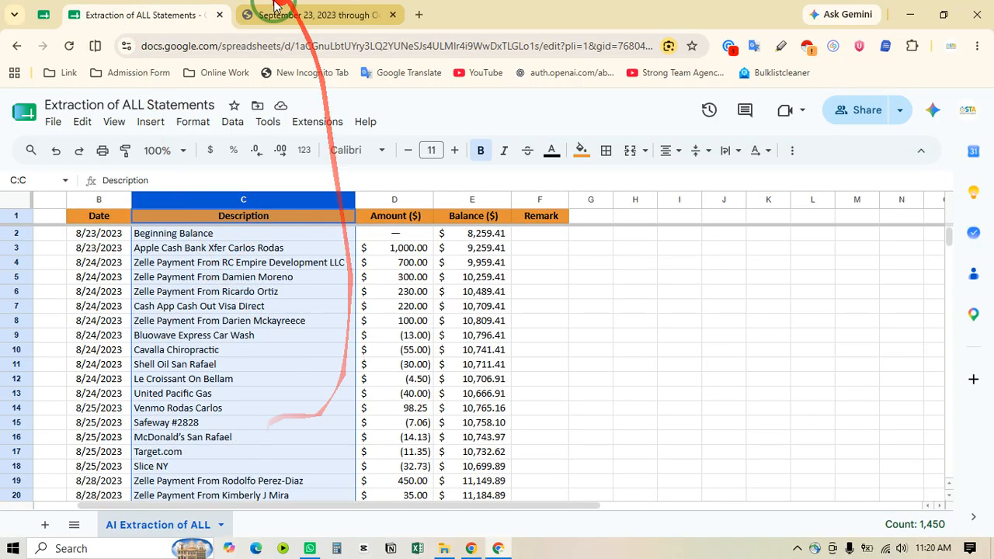
Copy the first 09/25 Zelle payment description without its reference number from the PDF statement and search for it in the spreadsheet.
left_click(274, 9)
scroll(326, 350, "down", 5)
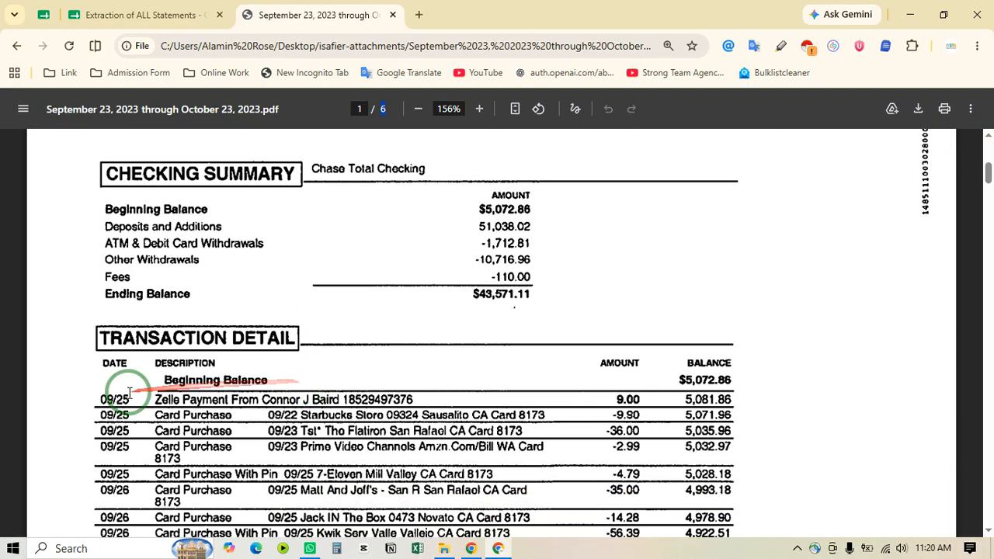
left_click_drag(159, 400, 325, 393)
key("ctrl+c")
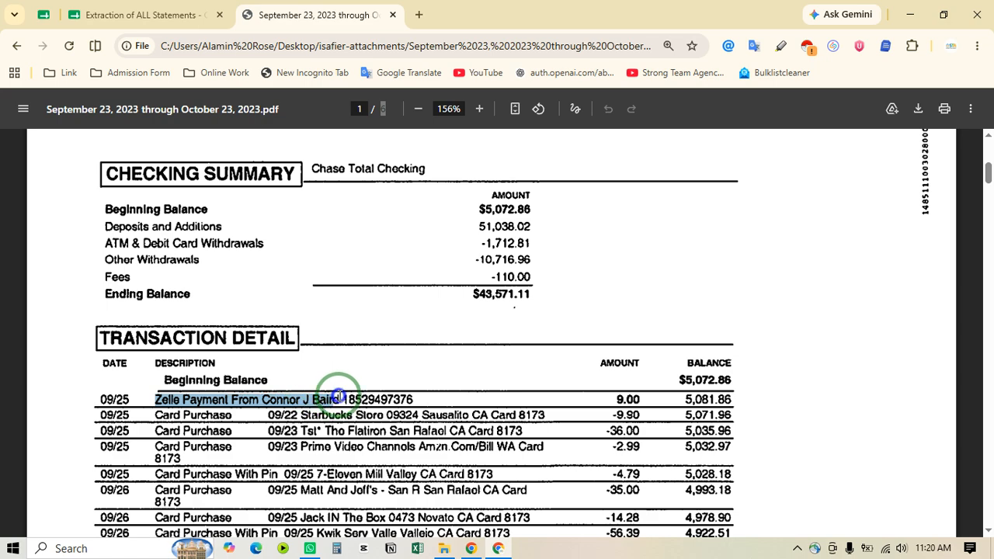
left_click(87, 14)
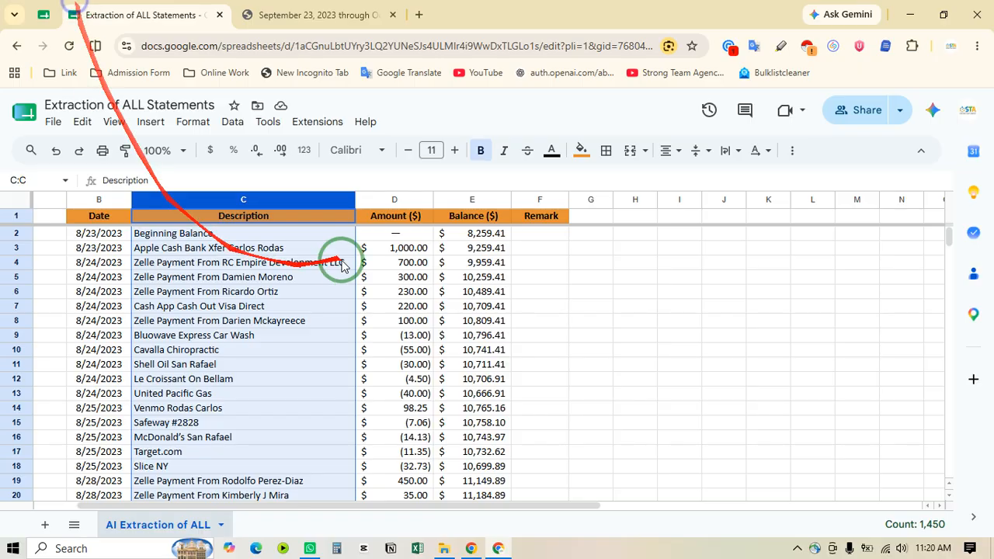
left_click(316, 347)
key("ctrl+f")
key("ctrl+v")
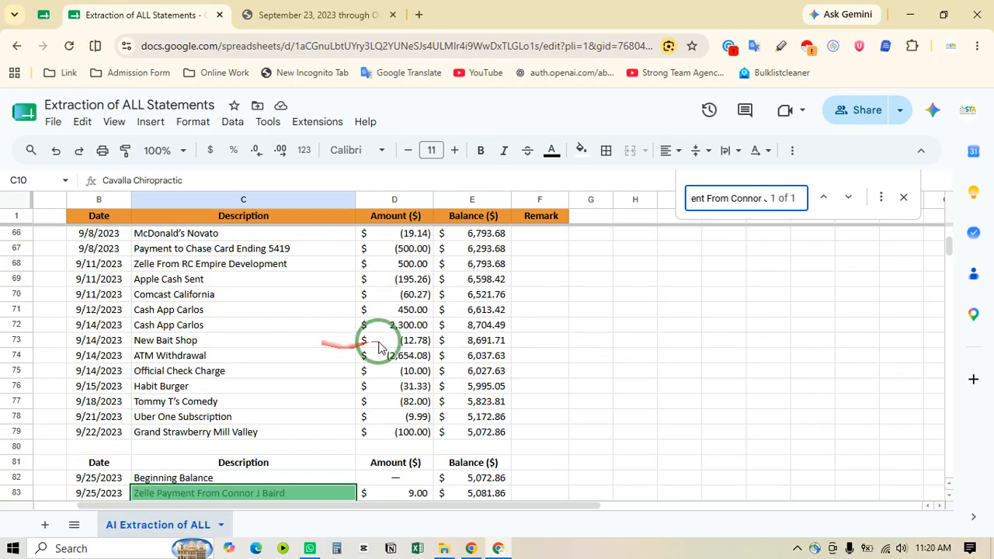
Check the dates around the matching Zelle payment by selecting cells B82:B88.
scroll(289, 366, "down", 5)
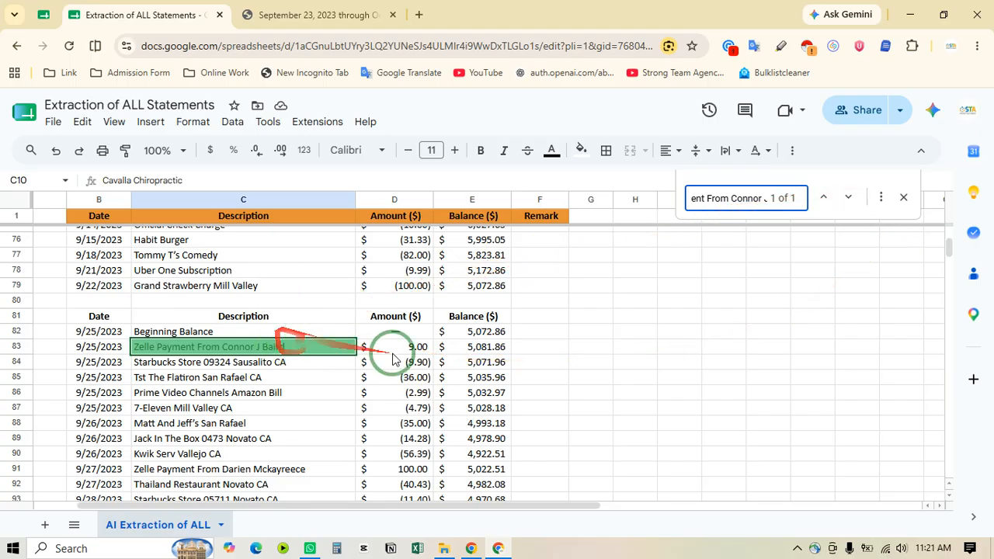
left_click(104, 351)
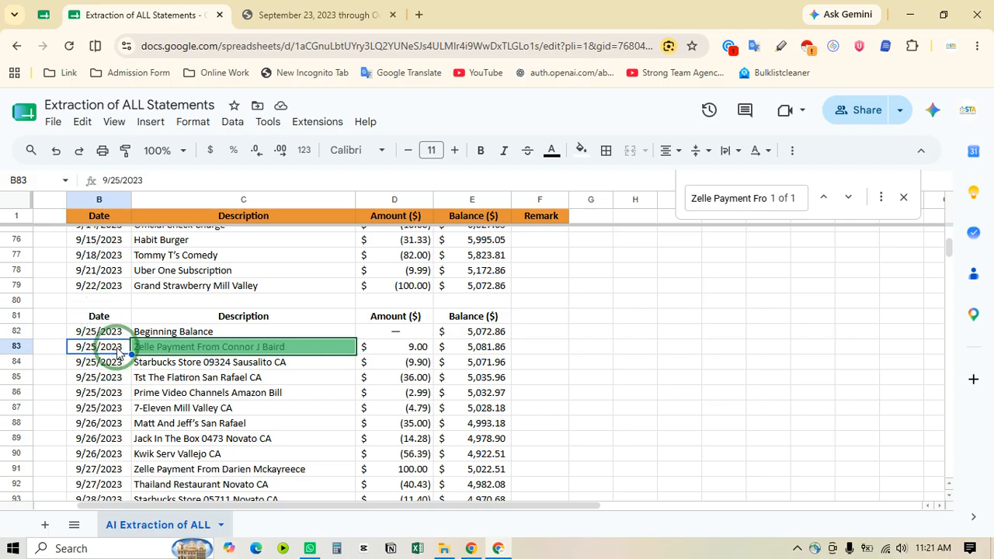
left_click_drag(115, 334, 127, 409)
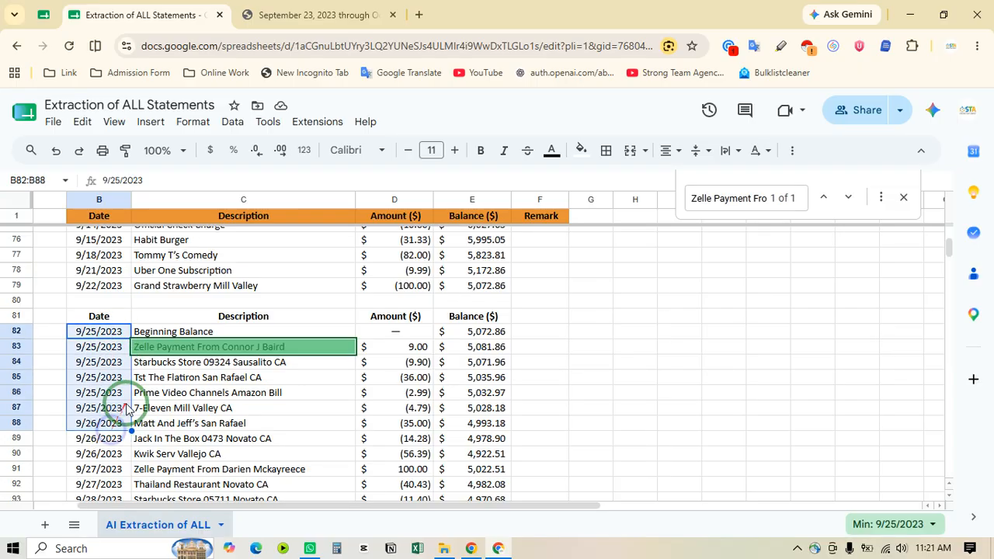
Compare the Zelle payment's date in cell B83 with the date of the first transaction in the PDF statement.
left_click(109, 349)
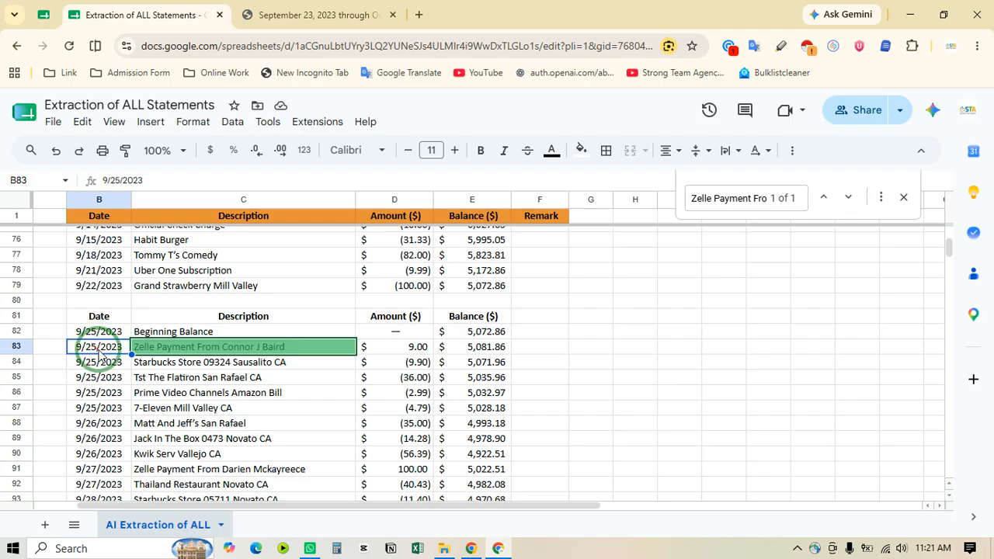
left_click(319, 14)
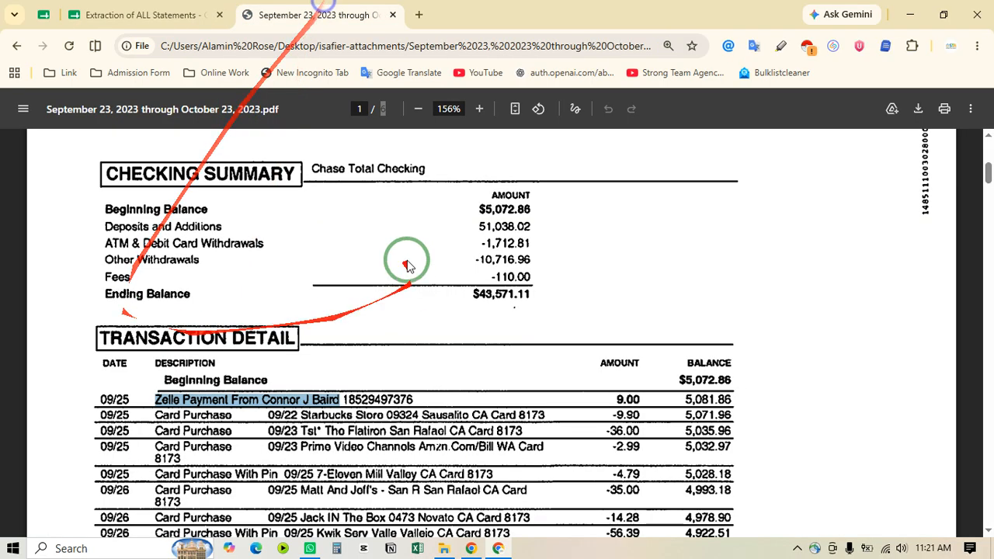
left_click(127, 397)
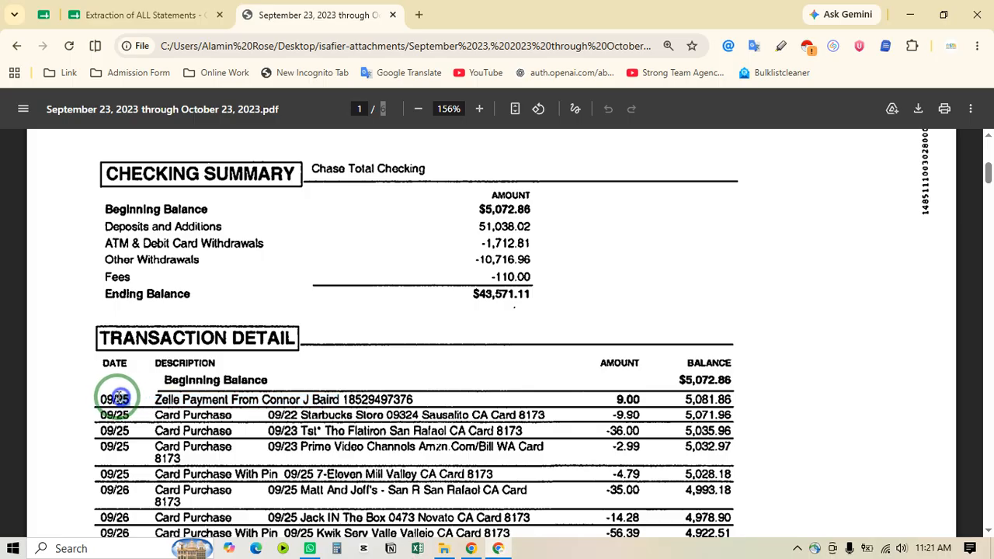
left_click(134, 398)
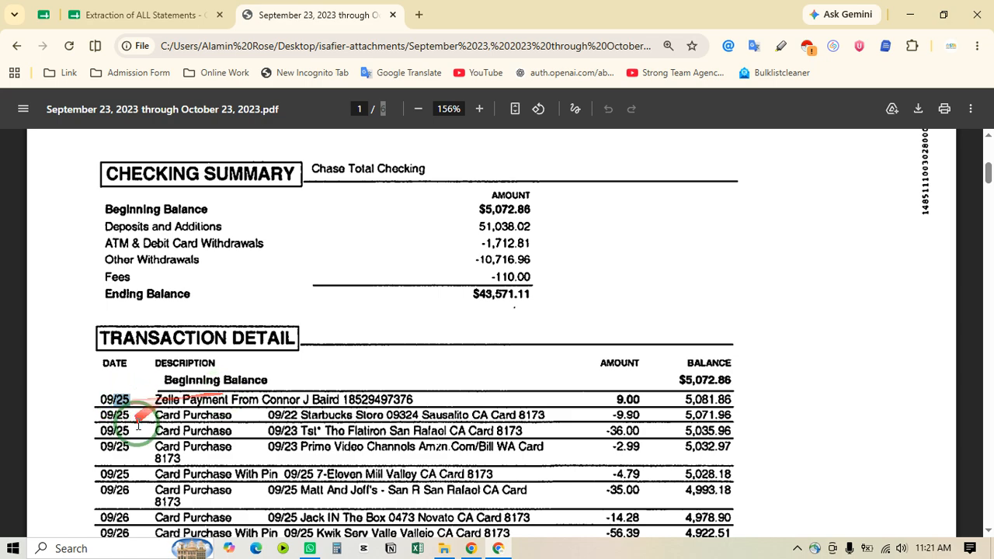
left_click(141, 414)
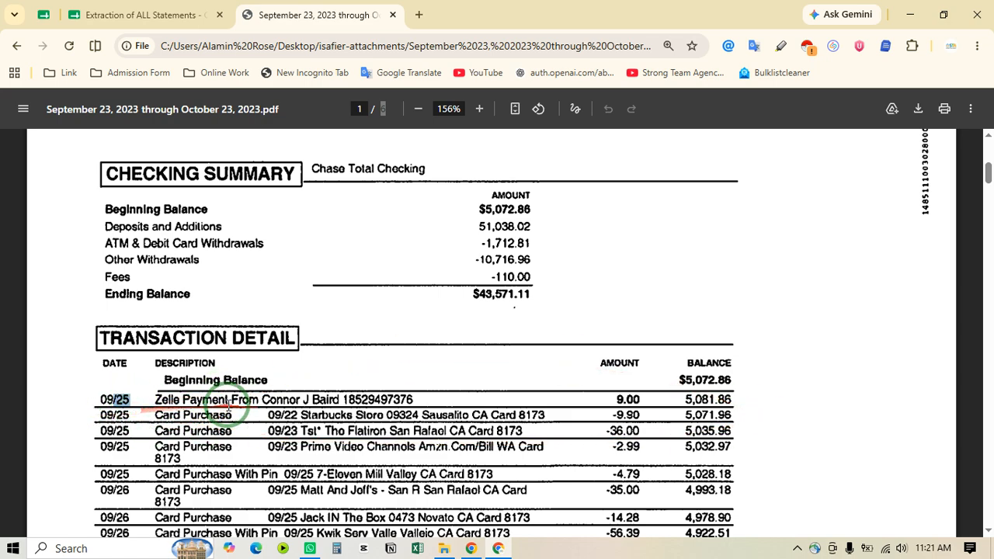
Check the years of the statement period in the PDF's header and return to the Transaction Detail section.
scroll(258, 404, "up", 3)
scroll(259, 404, "up", 1)
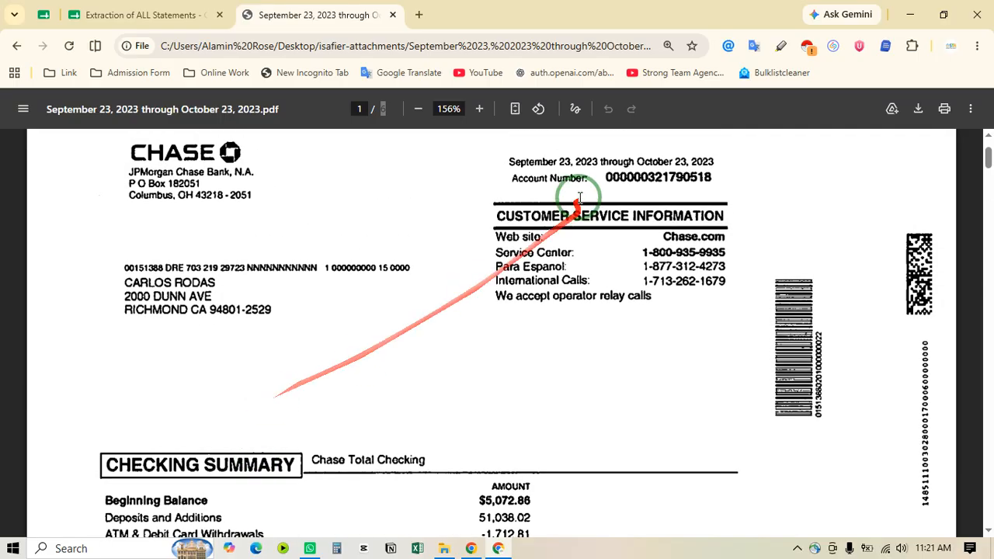
double_click(595, 161)
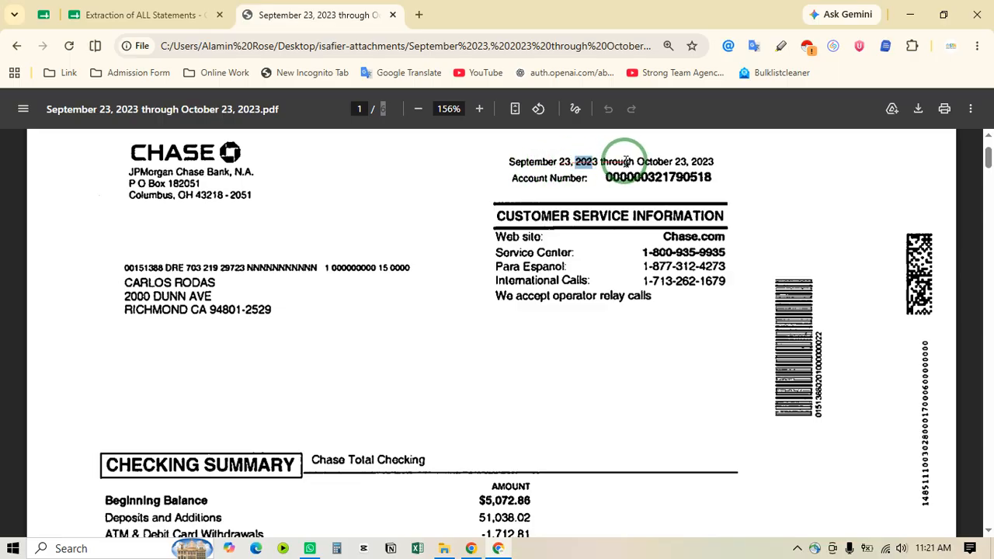
double_click(702, 160)
scroll(264, 285, "down", 3)
scroll(310, 291, "down", 2)
scroll(351, 295, "up", 5)
scroll(449, 284, "up", 1)
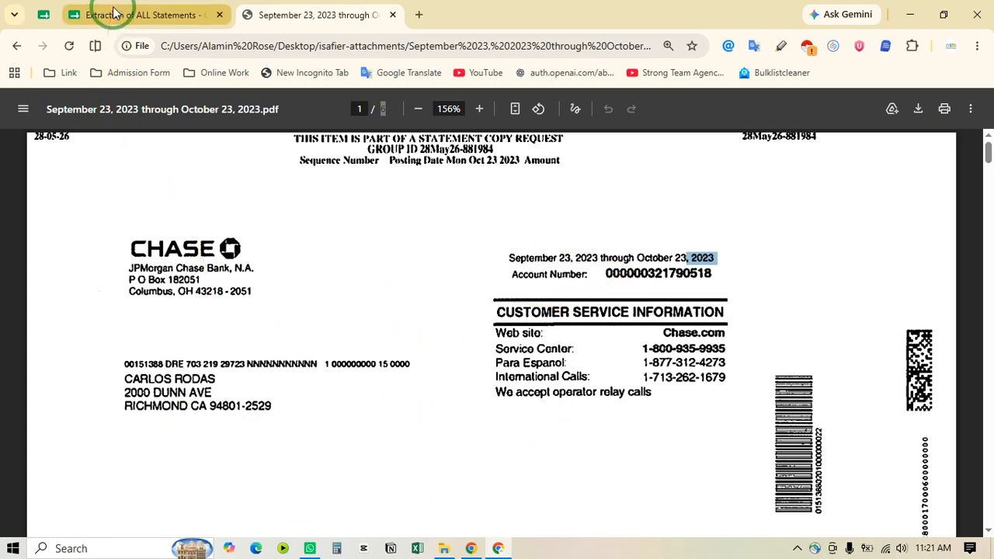
scroll(214, 322, "down", 6)
scroll(213, 322, "down", 2)
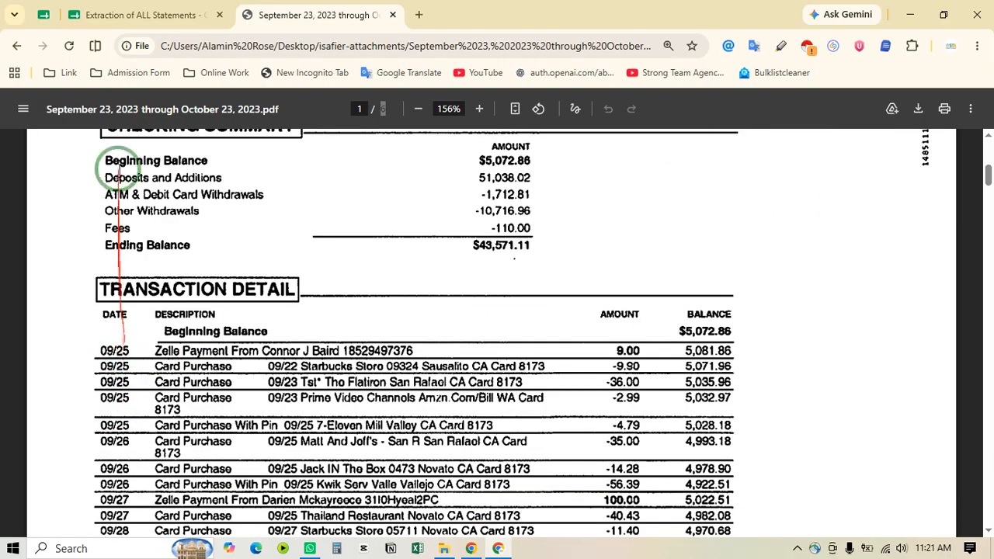
Compare the extracted rows from row 82 onward with the Transaction Detail list in the PDF statement.
left_click(163, 14)
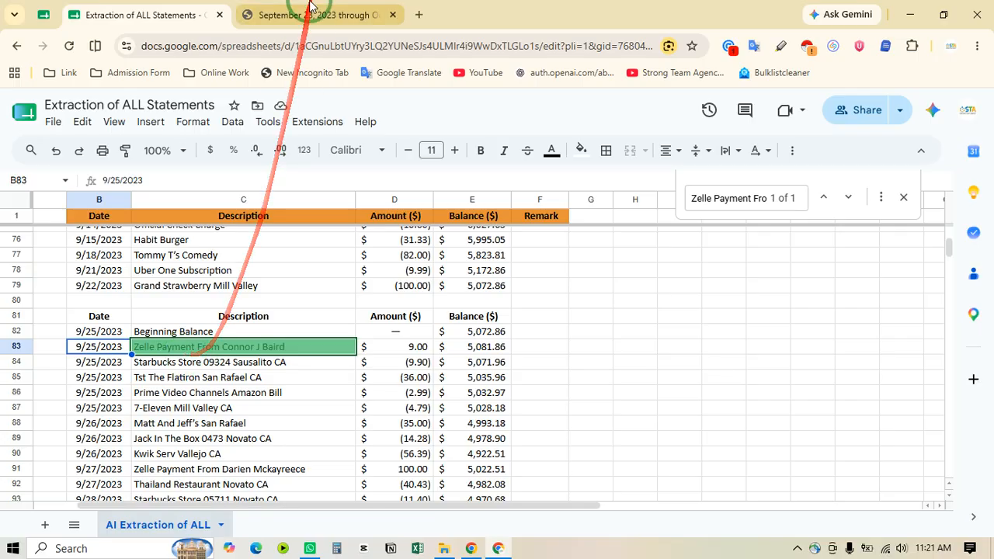
scroll(276, 329, "down", 1)
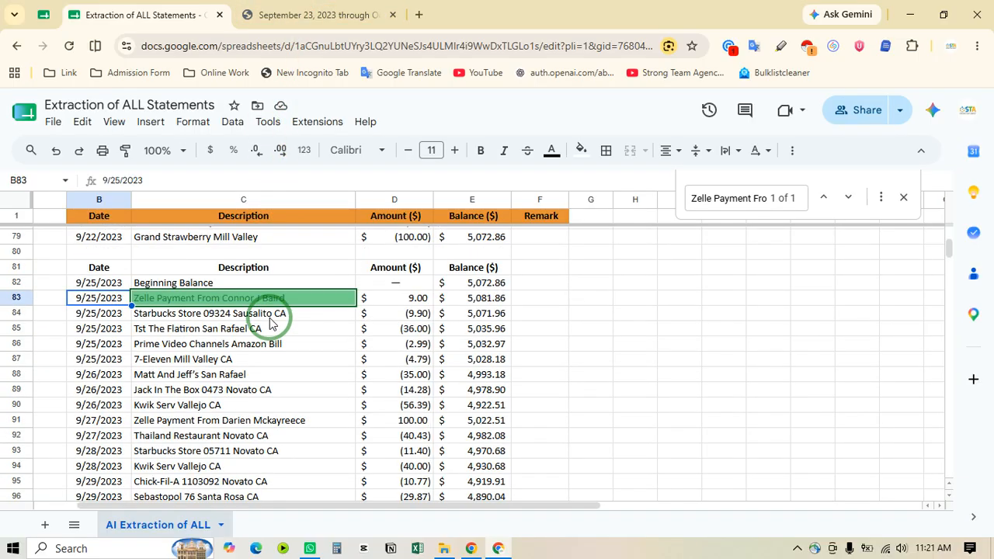
left_click(261, 15)
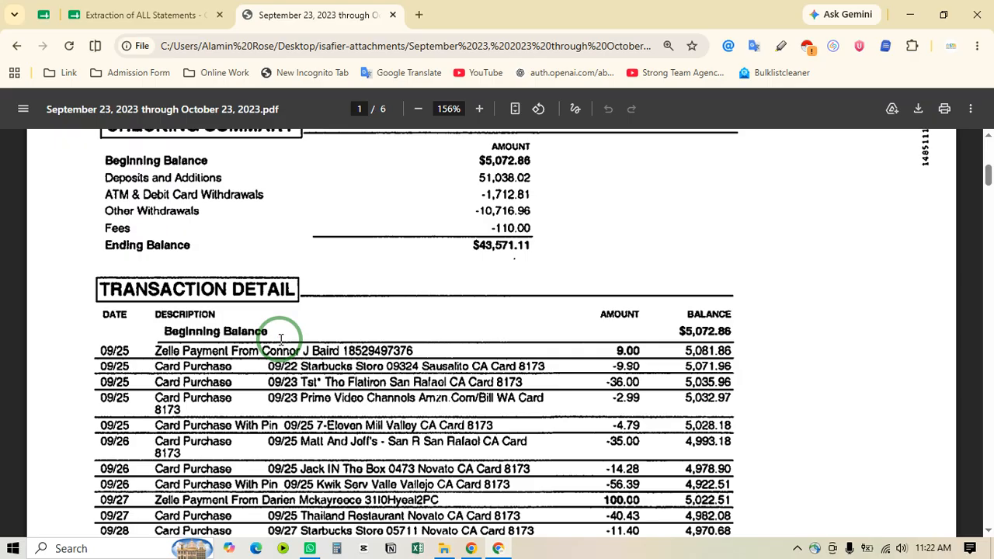
left_click(155, 15)
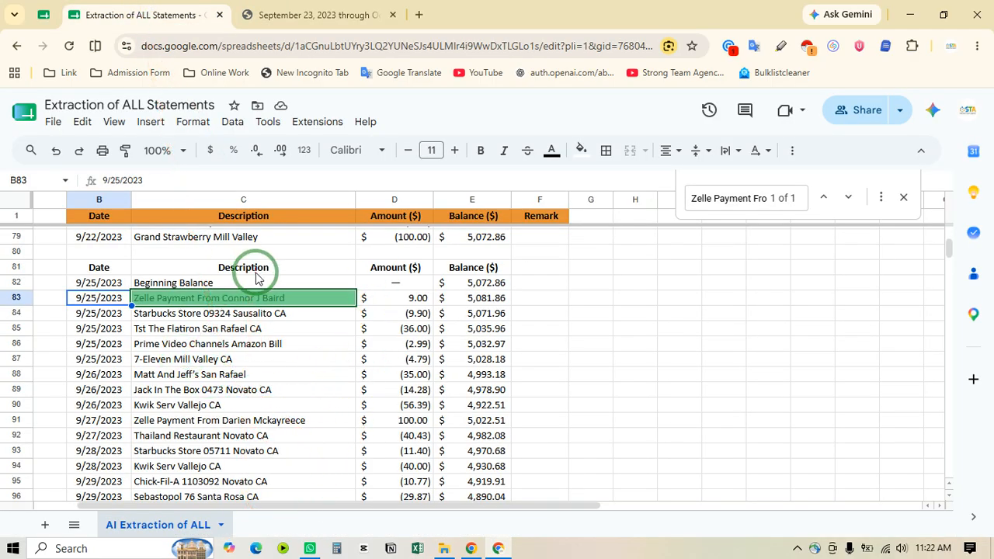
Copy the first 09/25 Zelle payment description from the PDF without its reference number and search for it again in the spreadsheet.
left_click(264, 15)
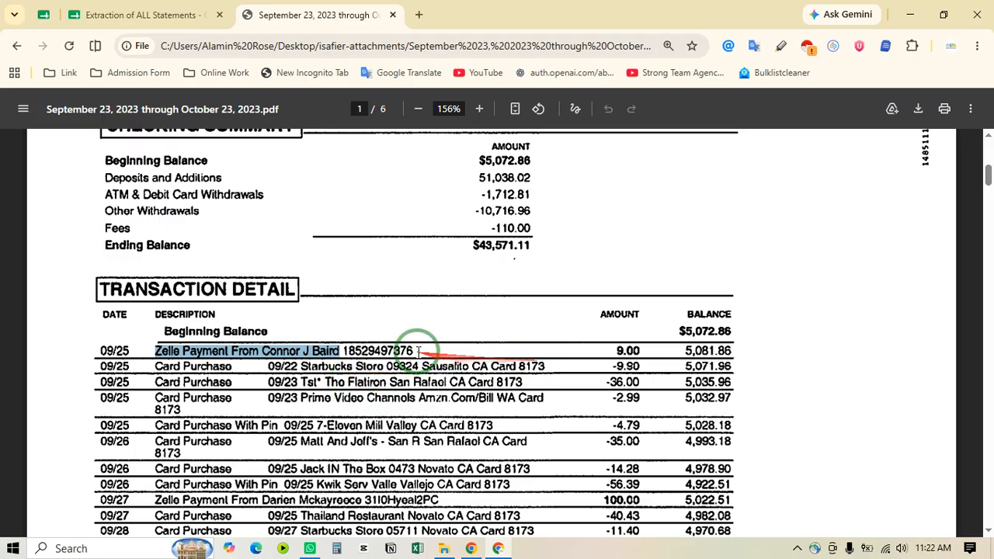
left_click_drag(421, 351, 130, 350)
left_click(222, 355)
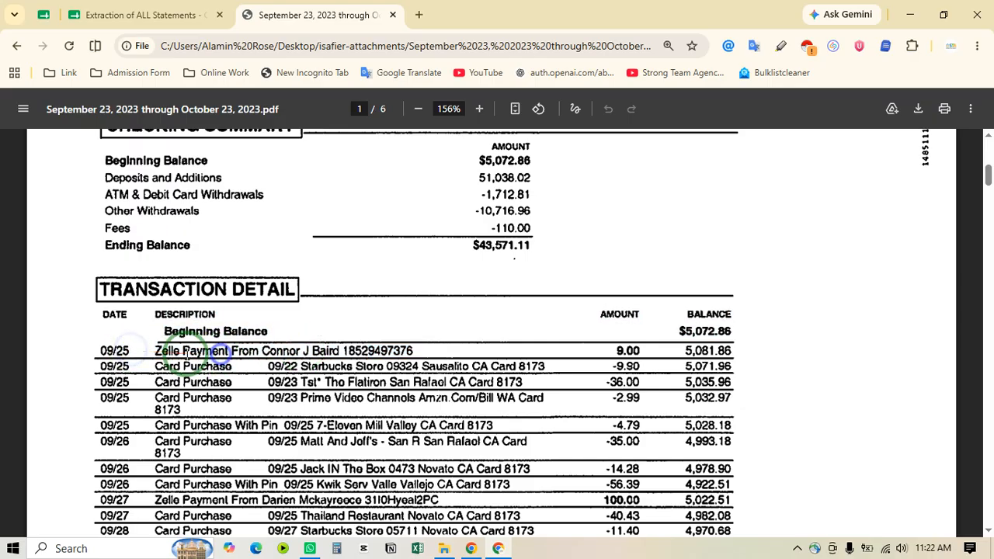
left_click_drag(222, 352, 351, 351)
key("ctrl+c")
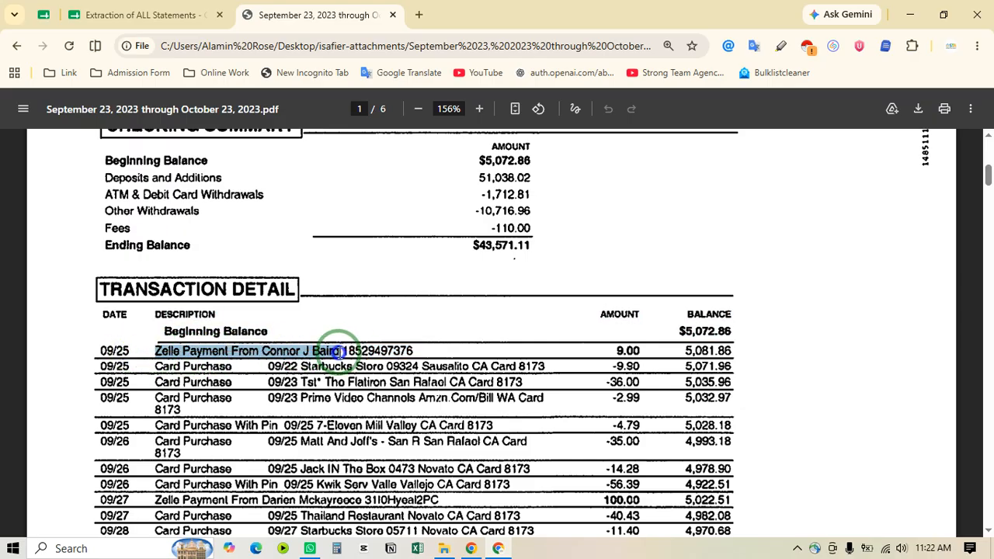
left_click(195, 14)
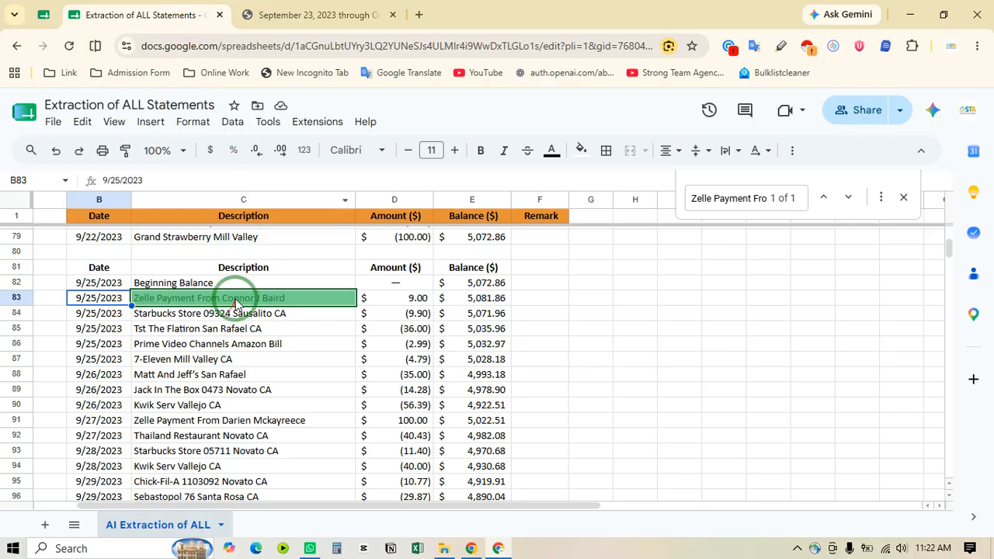
left_click(236, 300)
key("ctrl+f")
key("ctrl+v")
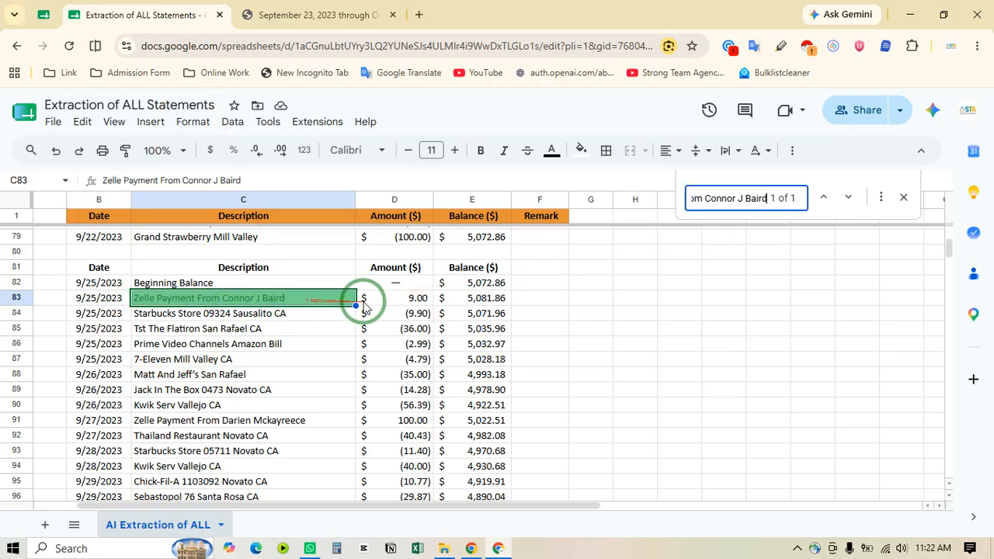
Compare the Zelle payment's amount and balance in the PDF statement with cells D83 and E83.
left_click(225, 315)
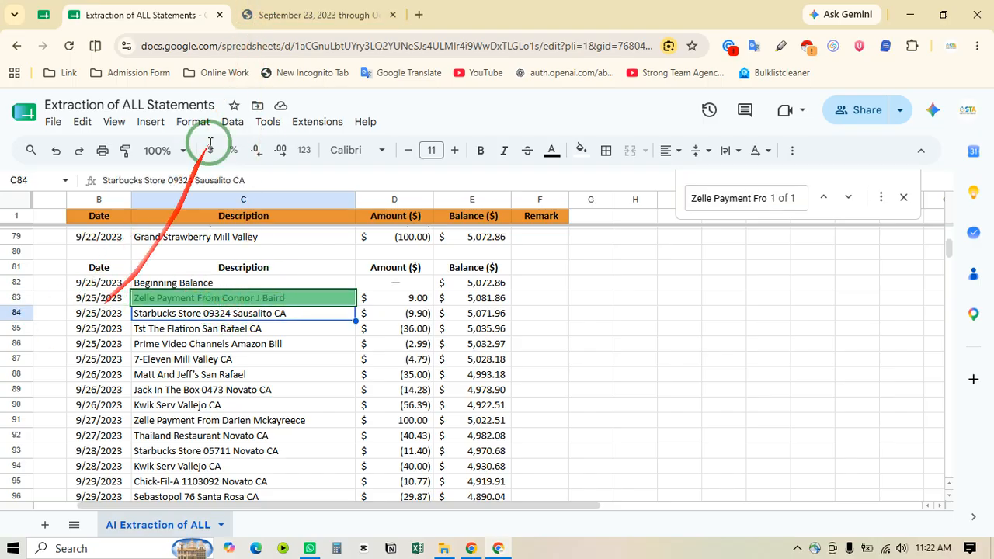
left_click(247, 15)
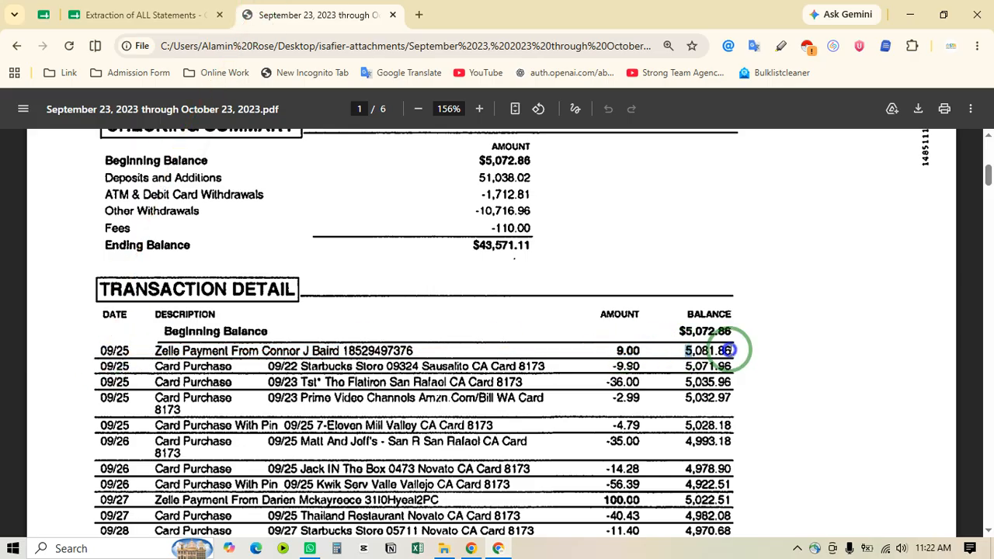
left_click(139, 15)
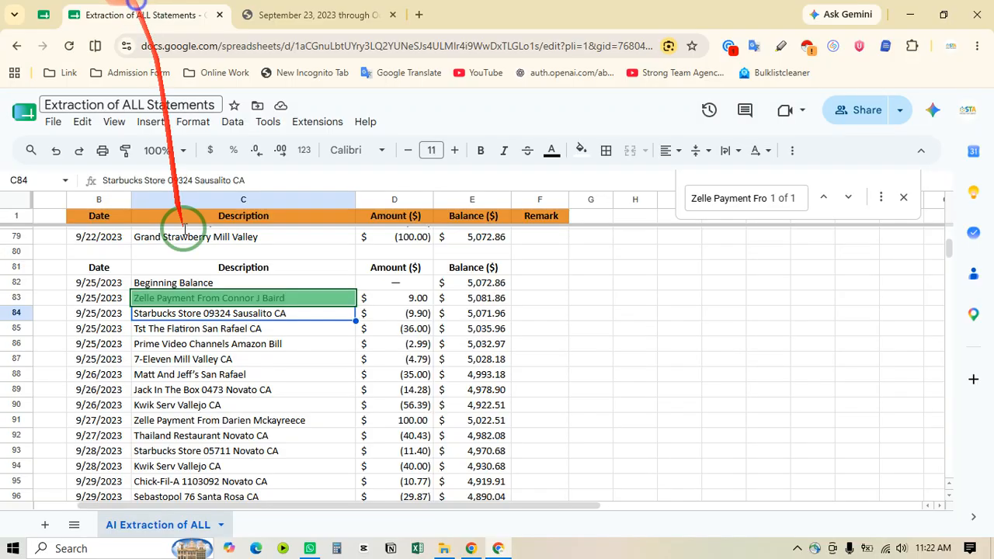
left_click(415, 301)
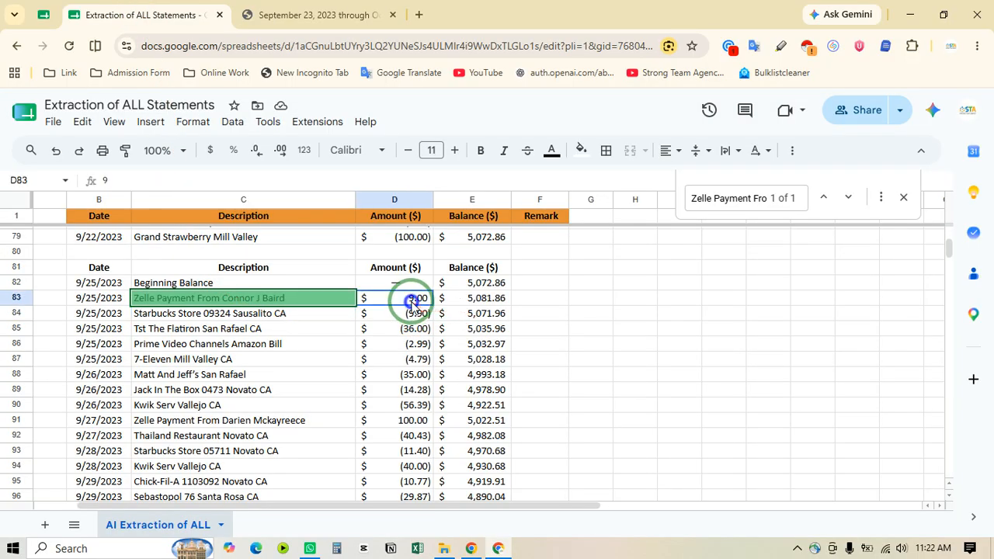
left_click(501, 305)
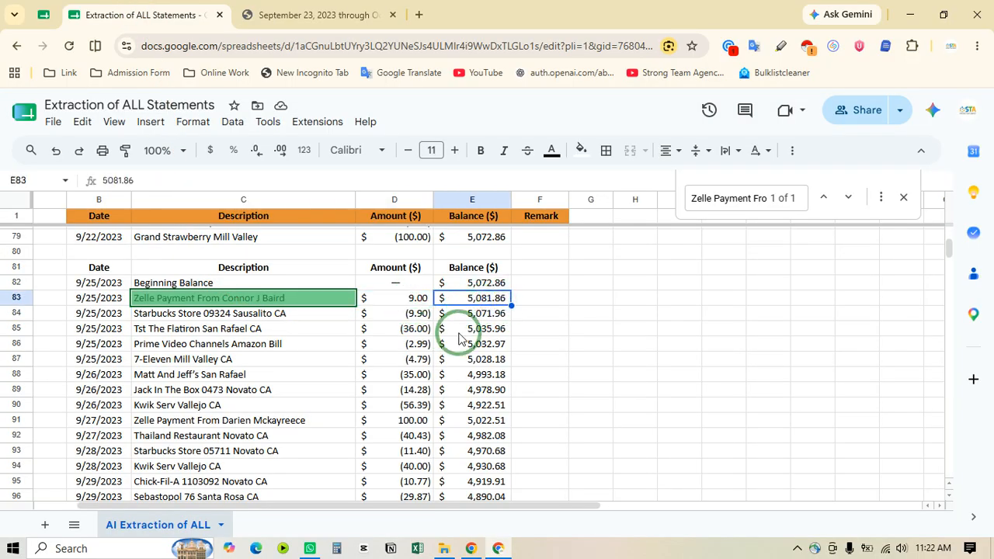
Copy "Starbucks Store 09324 Sausalito CA" from the PDF statement and search for it in the spreadsheet.
left_click(207, 314)
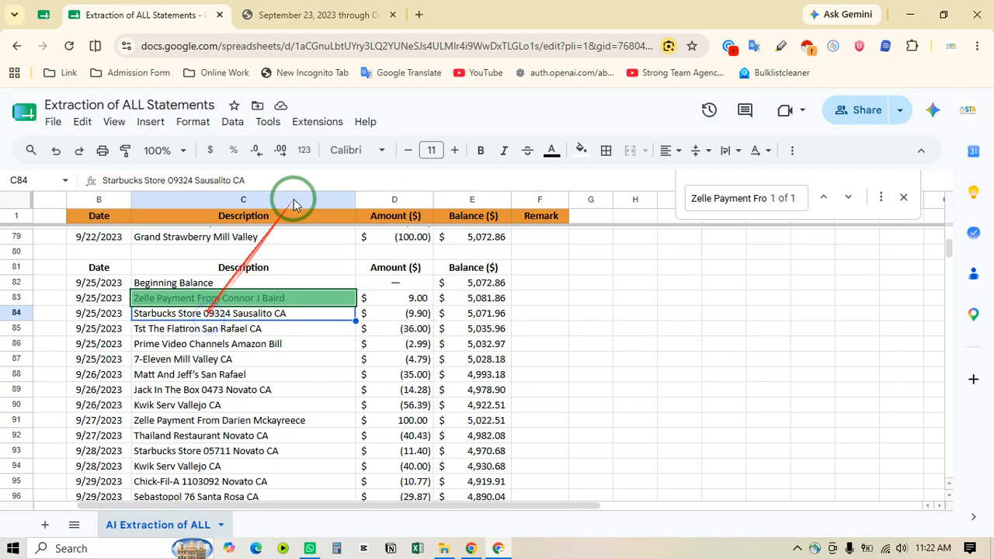
left_click(310, 15)
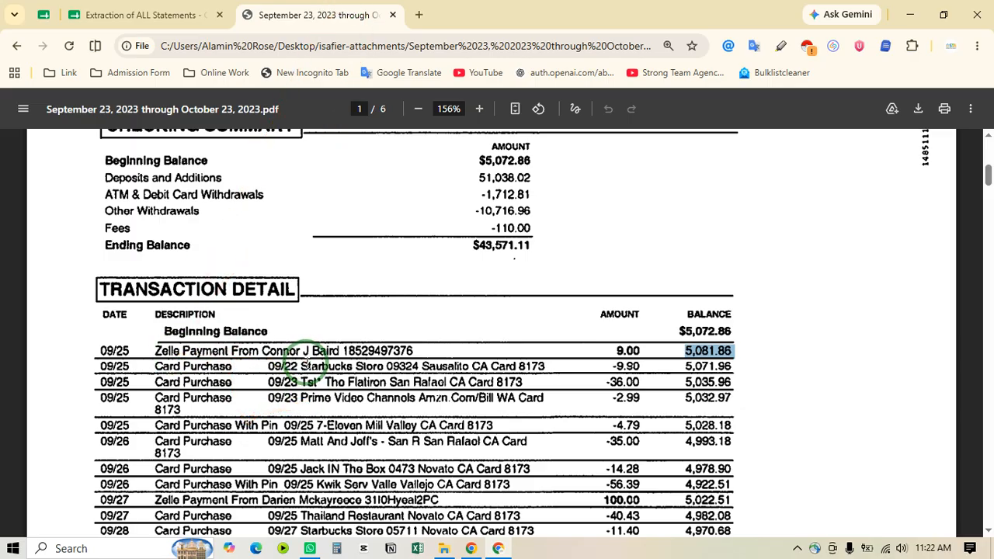
left_click_drag(301, 366, 457, 366)
key("ctrl+c")
left_click(117, 15)
key("ctrl+f")
key("ctrl+v")
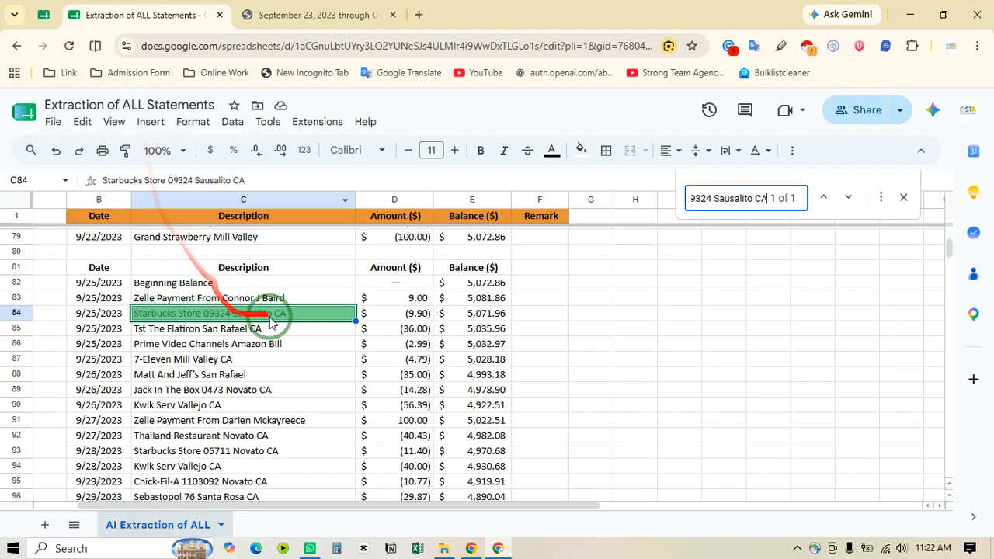
Compare the Starbucks Sausalito transaction's date in cell B84 with its date in the PDF statement.
left_click(300, 314)
left_click(99, 315)
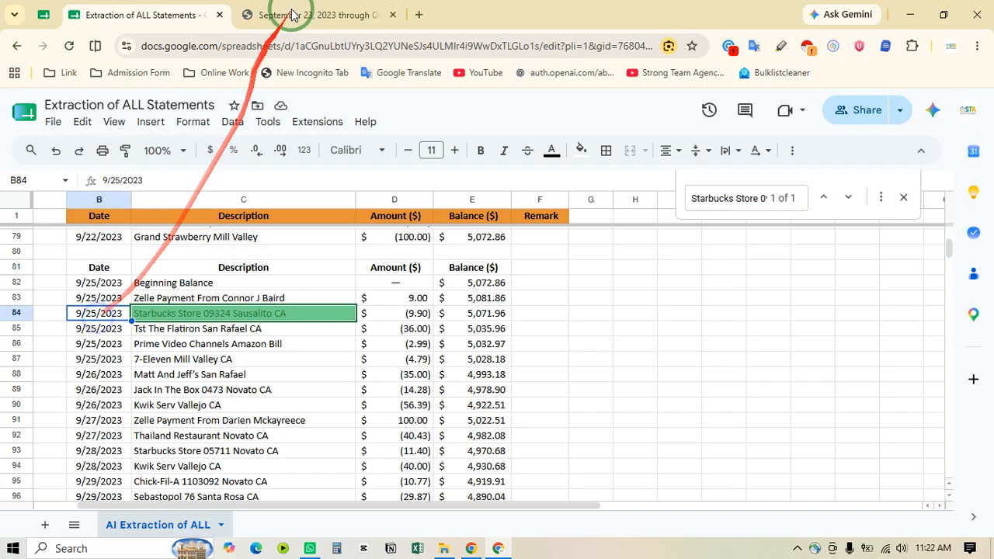
left_click(318, 15)
left_click_drag(130, 366, 87, 367)
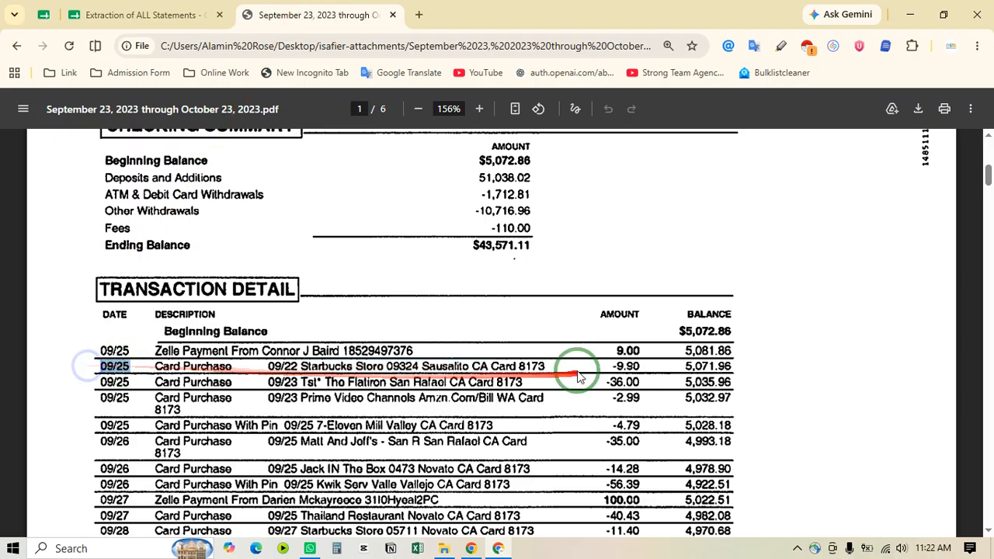
Compare the Starbucks Sausalito purchase's amount and balance in the PDF statement with cells D84 and E84.
left_click_drag(655, 361, 655, 364)
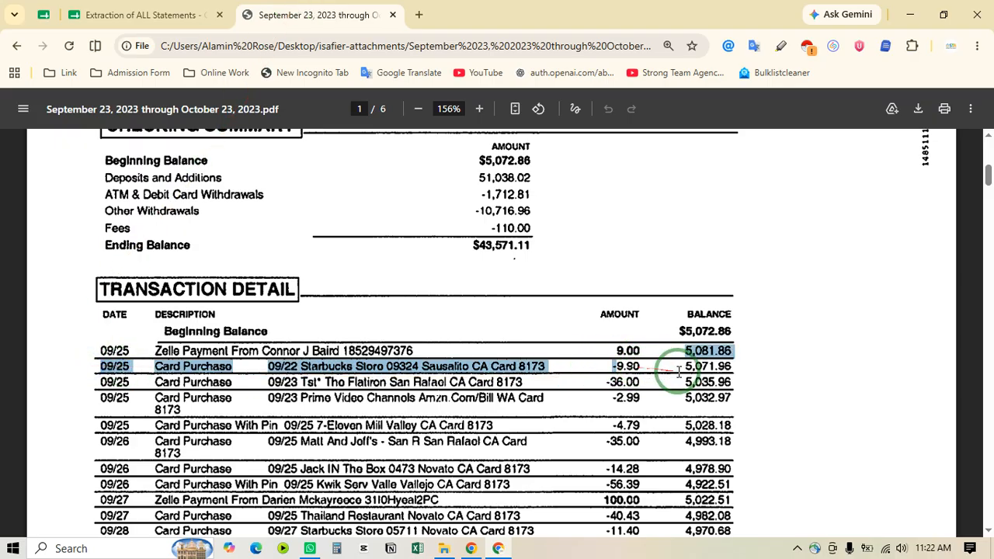
left_click(116, 15)
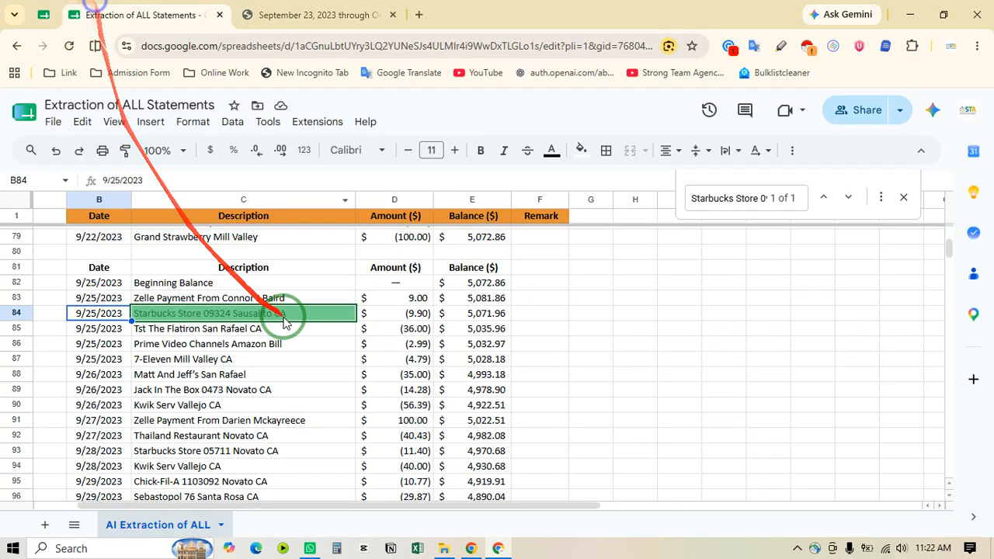
left_click(403, 315)
left_click(318, 15)
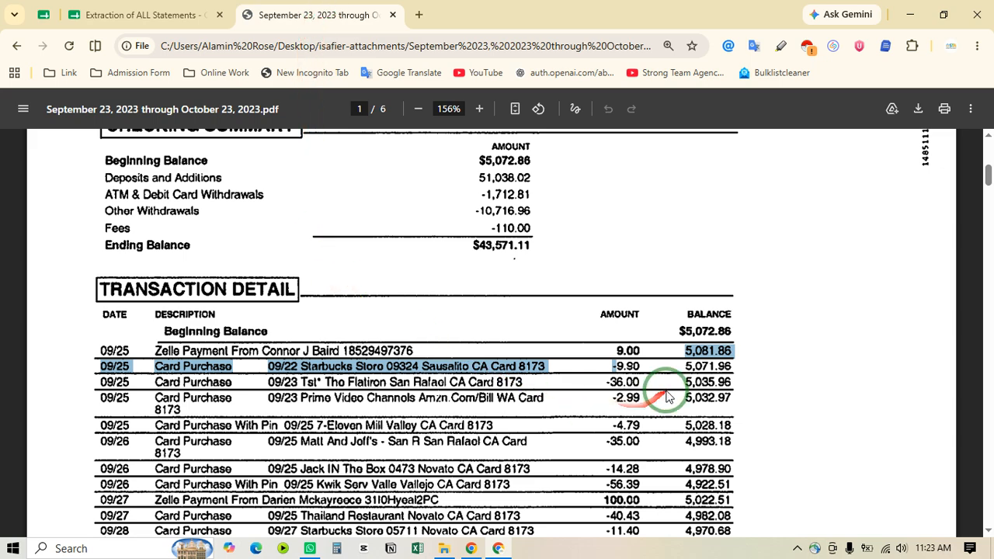
left_click_drag(694, 375, 546, 366)
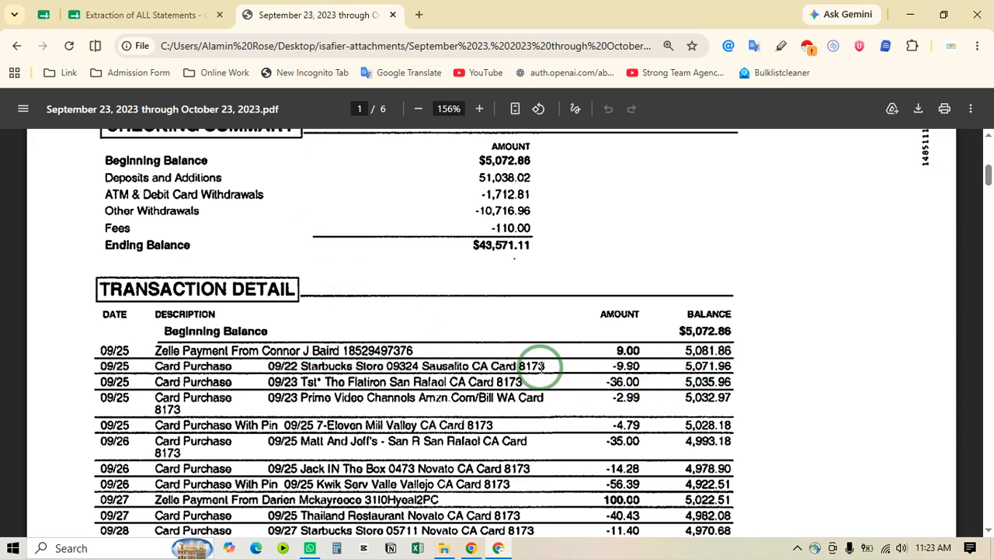
left_click(155, 14)
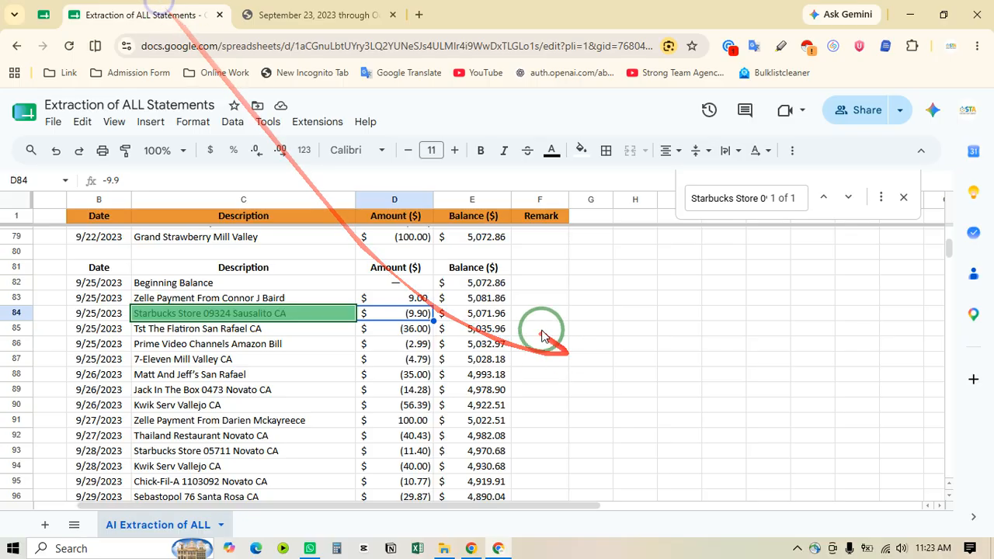
left_click(495, 314)
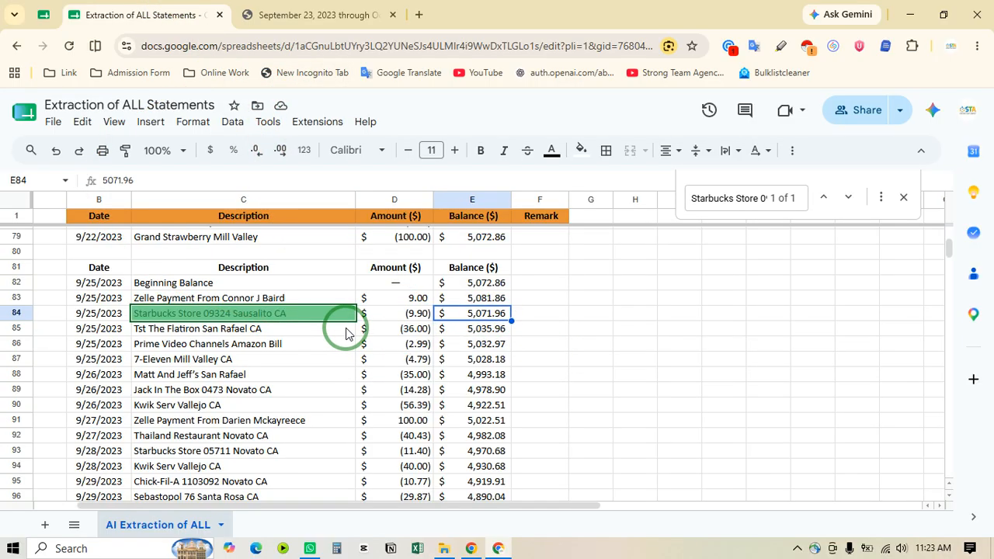
left_click(266, 14)
left_click(189, 6)
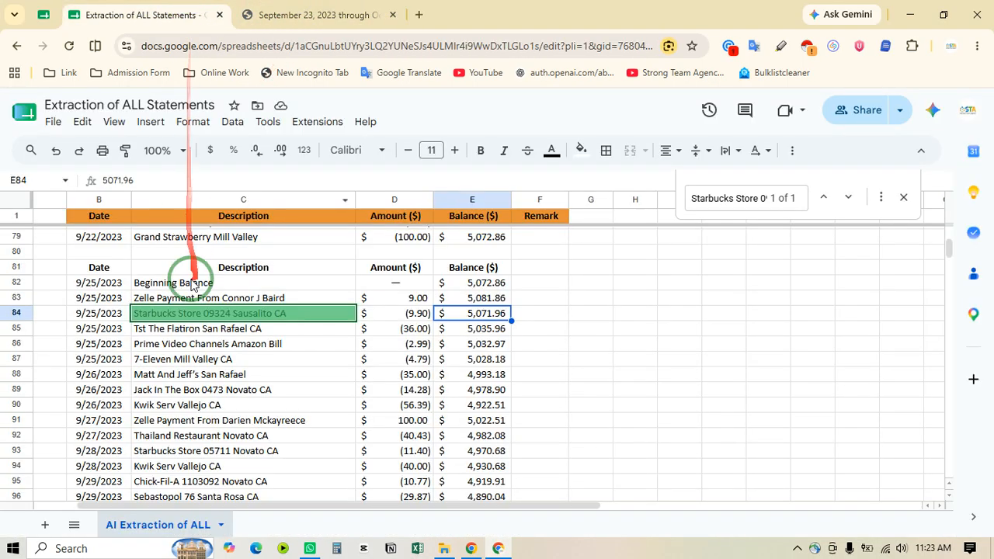
right_click(123, 9)
left_click(98, 7)
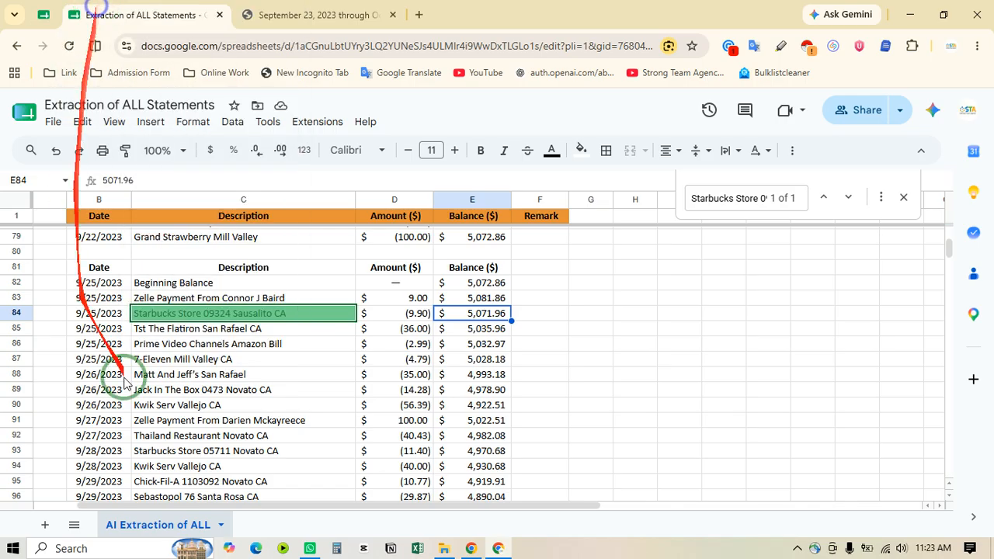
right_click(130, 12)
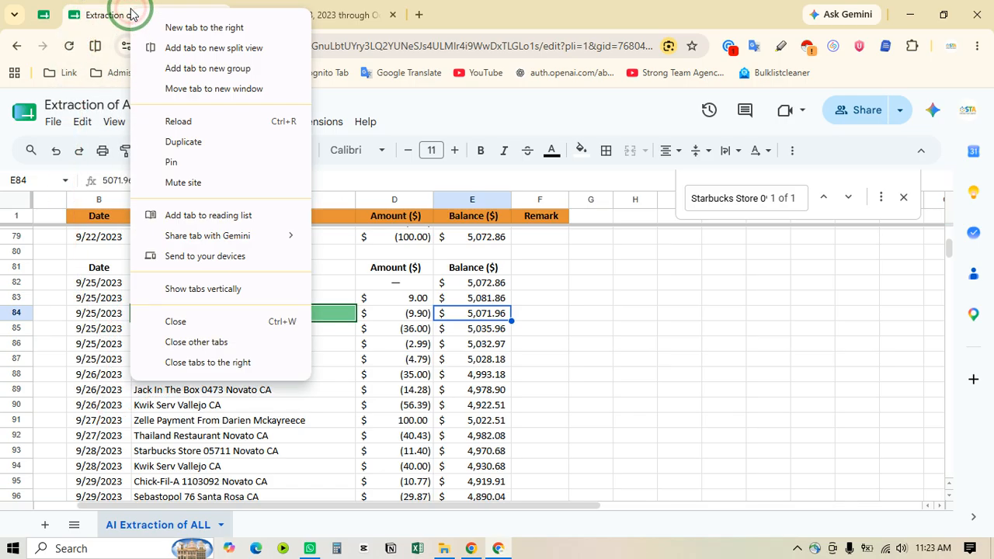
left_click(200, 51)
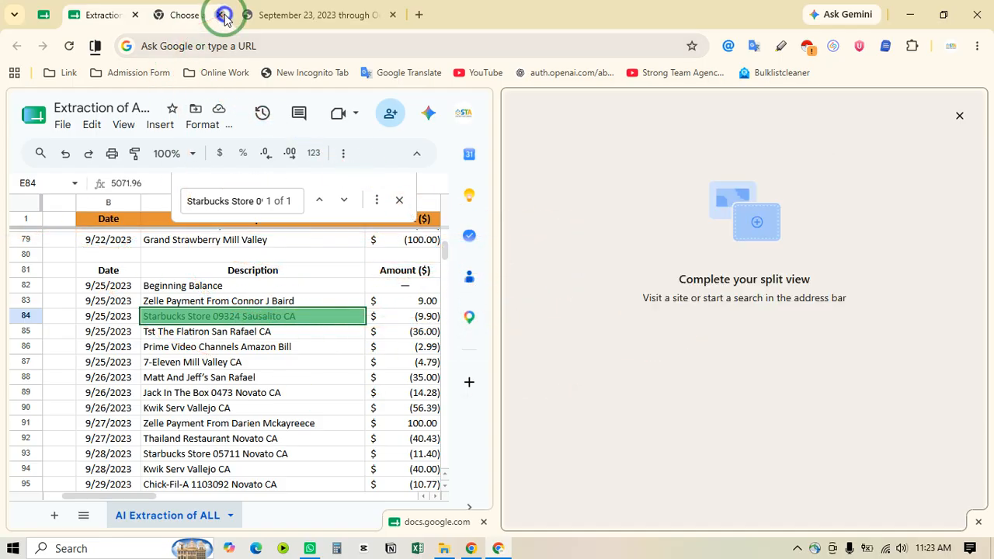
left_click(219, 15)
left_click(233, 15)
Try placing the PDF statement in its own window beside the spreadsheet window, with the transaction amounts in view.
left_click_drag(268, 66, 455, 90)
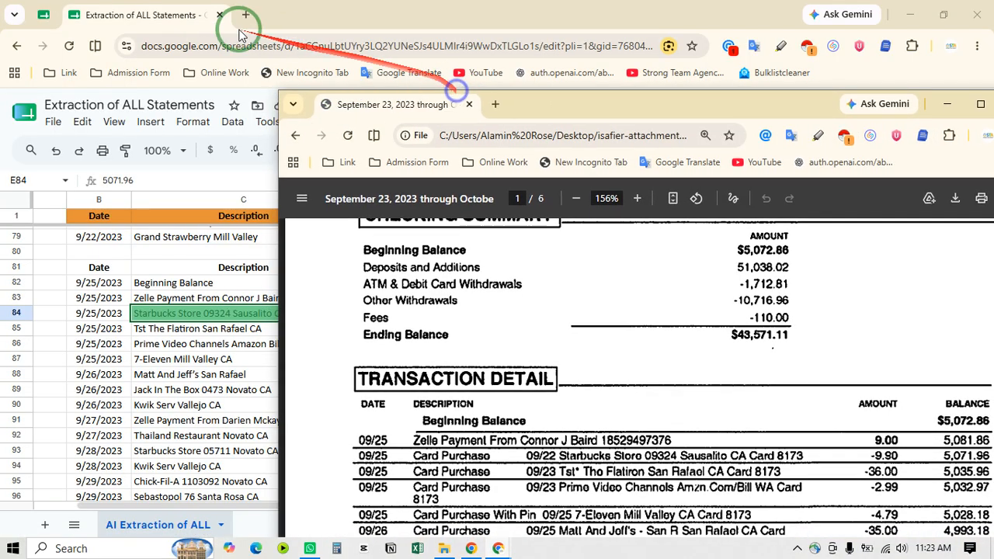
left_click(164, 4)
double_click(164, 6)
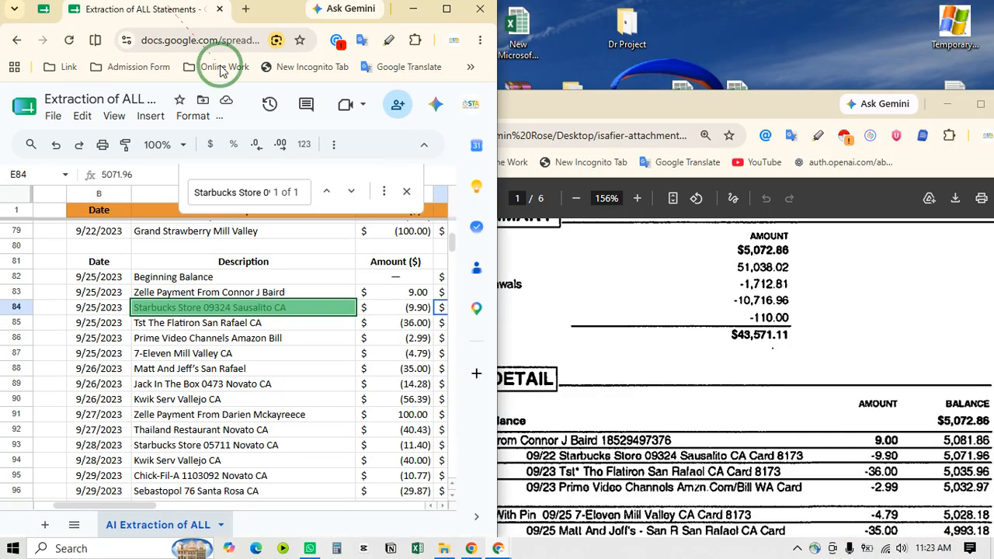
left_click(764, 114)
key("super+Right")
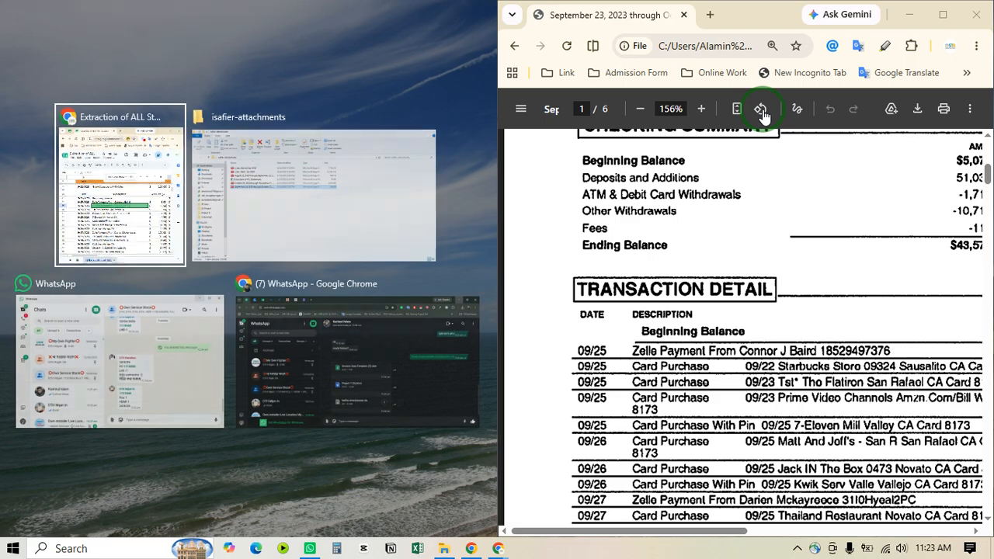
left_click(136, 171)
scroll(644, 399, "down", 1)
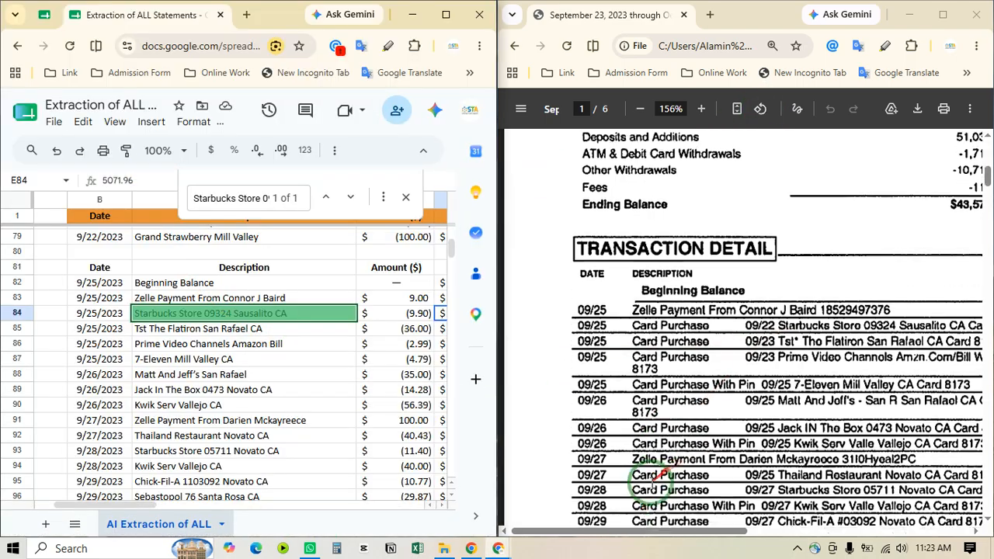
left_click(647, 531)
left_click_drag(648, 531, 715, 524)
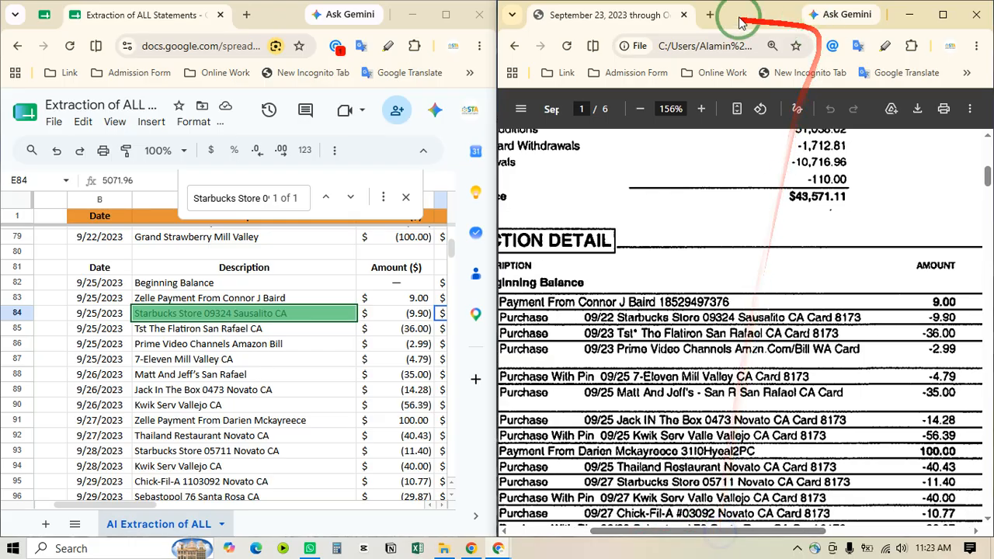
Merge the PDF statement back into the spreadsheet's browser window and maximize that window.
left_click_drag(584, 16, 244, 18)
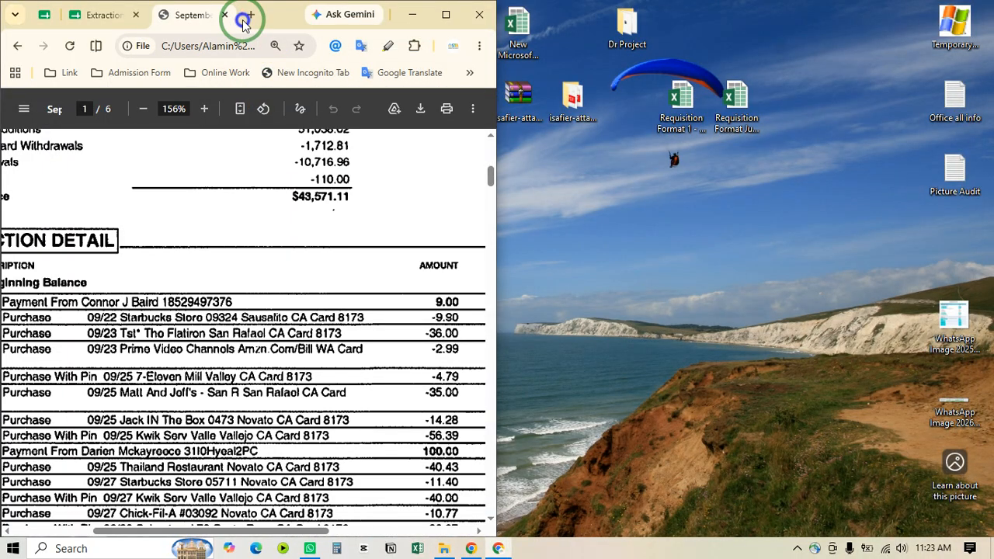
left_click(445, 15)
Open the spreadsheet tab in a new split view.
left_click(152, 14)
right_click(151, 19)
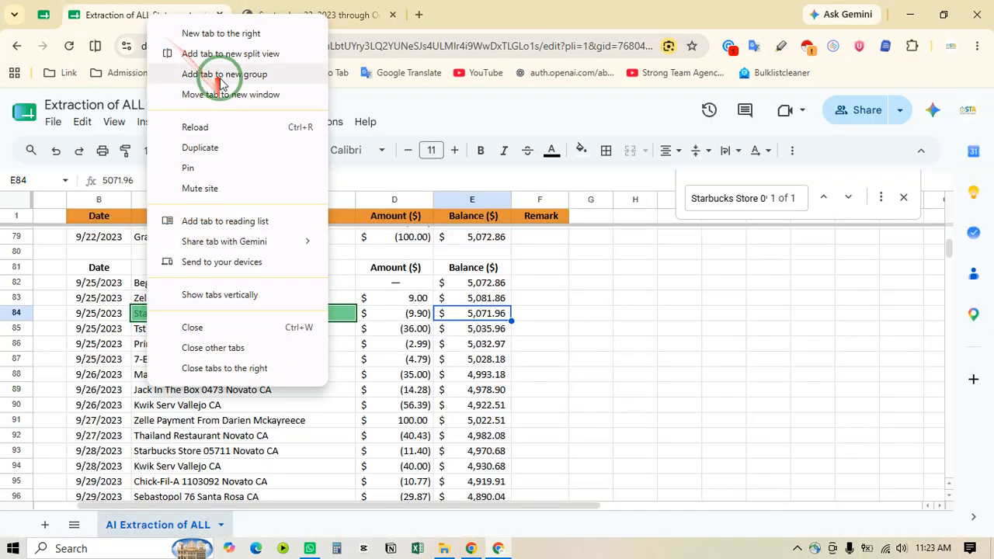
left_click(224, 56)
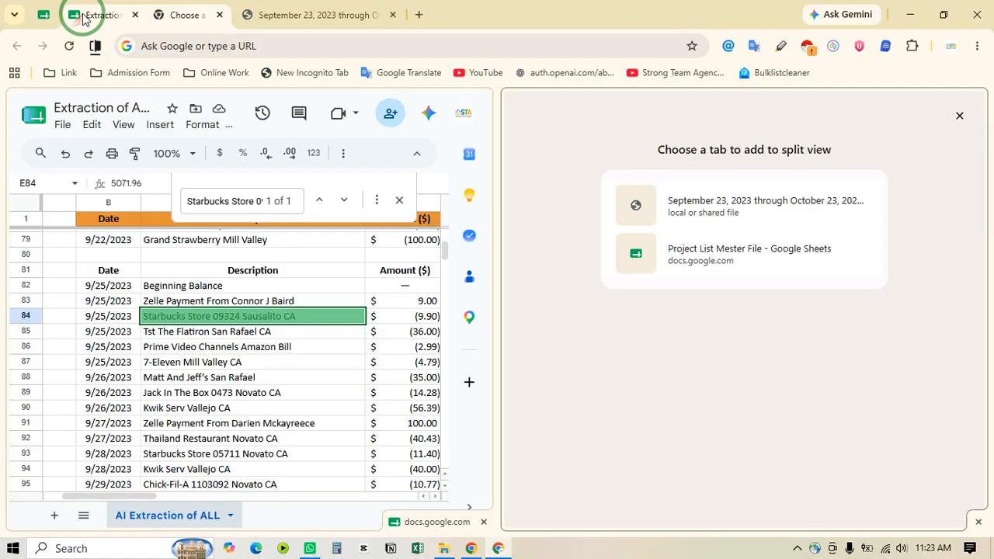
right_click(83, 17)
left_click(303, 12)
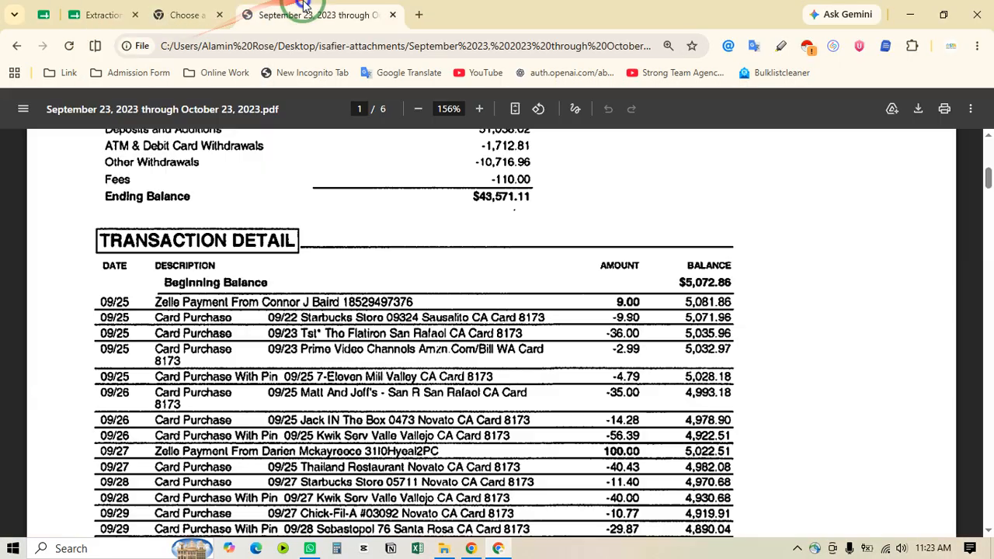
left_click(155, 12)
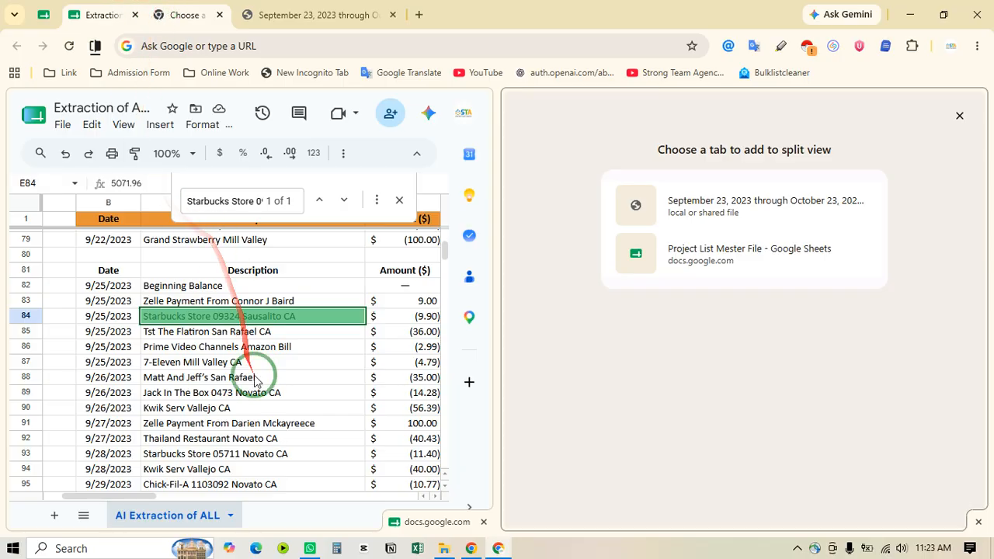
left_click(247, 377)
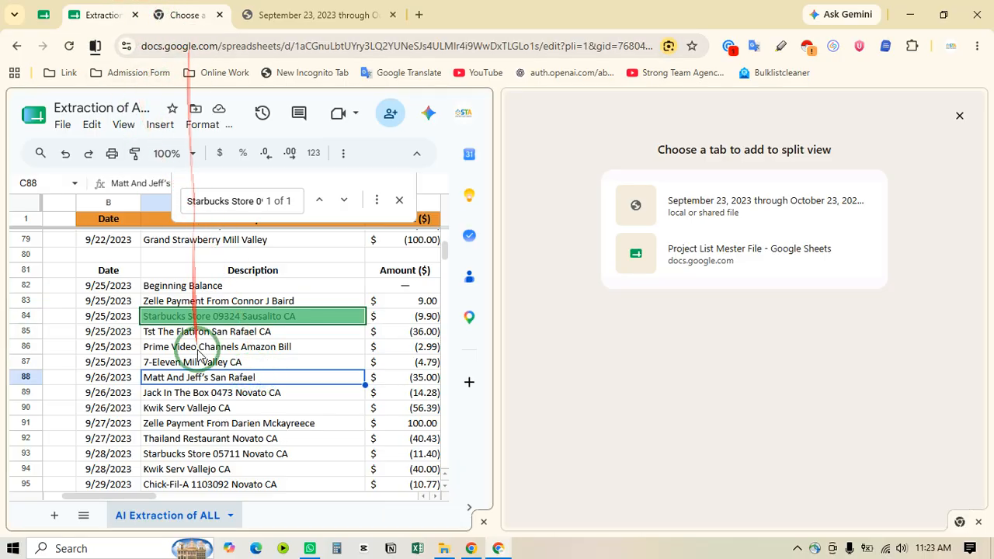
left_click(225, 346)
left_click_drag(196, 46, 144, 44)
left_click(587, 376)
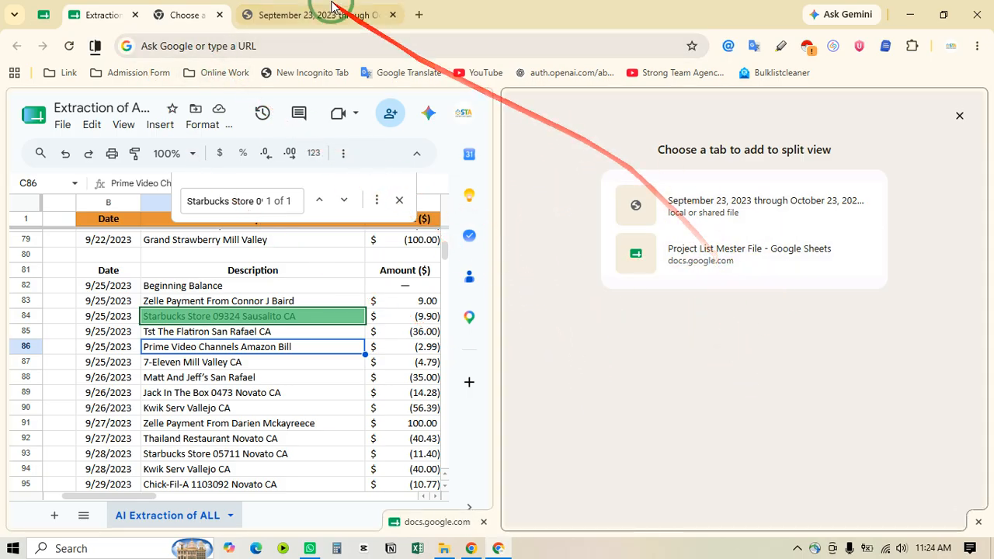
Copy the PDF statement's file address, open it in the empty half of the split view, and close the statement's separate tab.
left_click(261, 11)
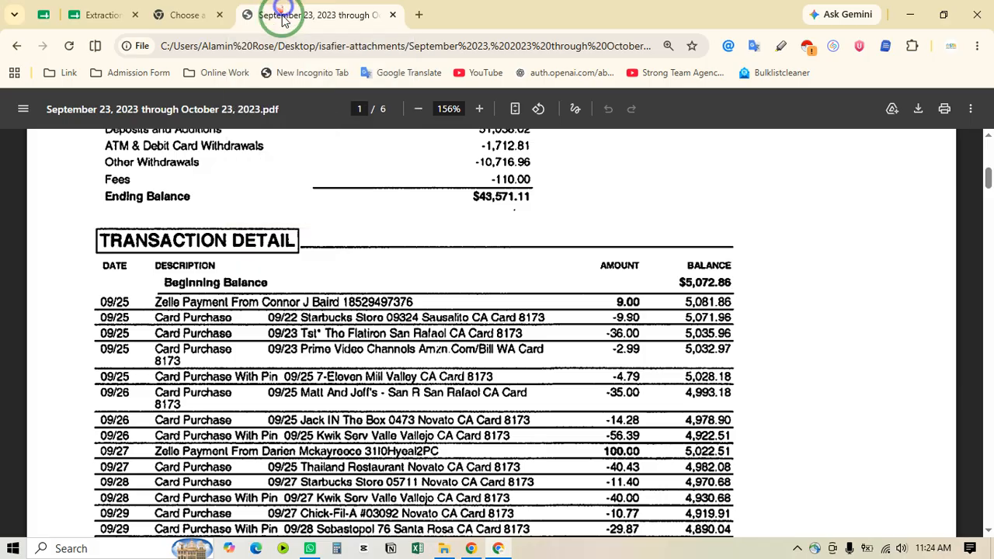
left_click(284, 42)
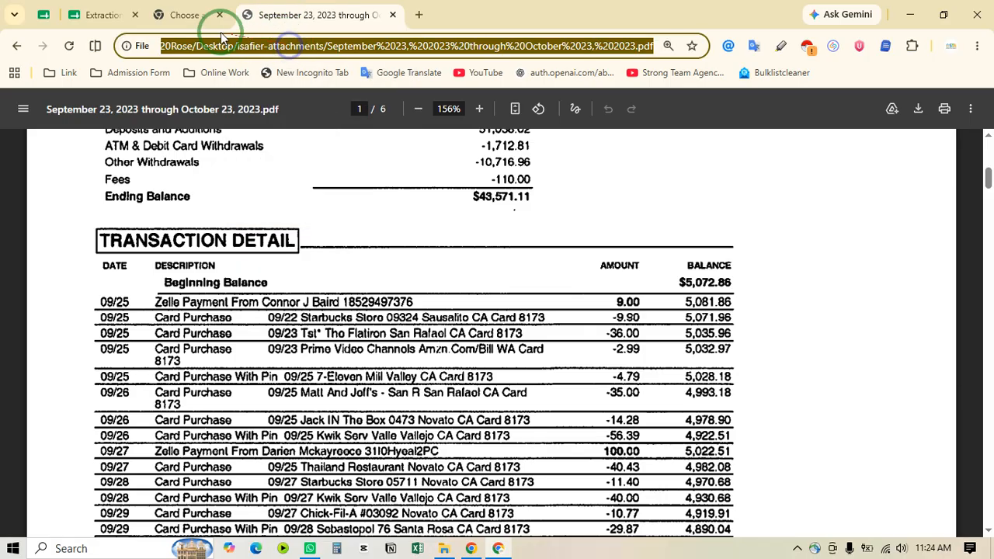
left_click(187, 15)
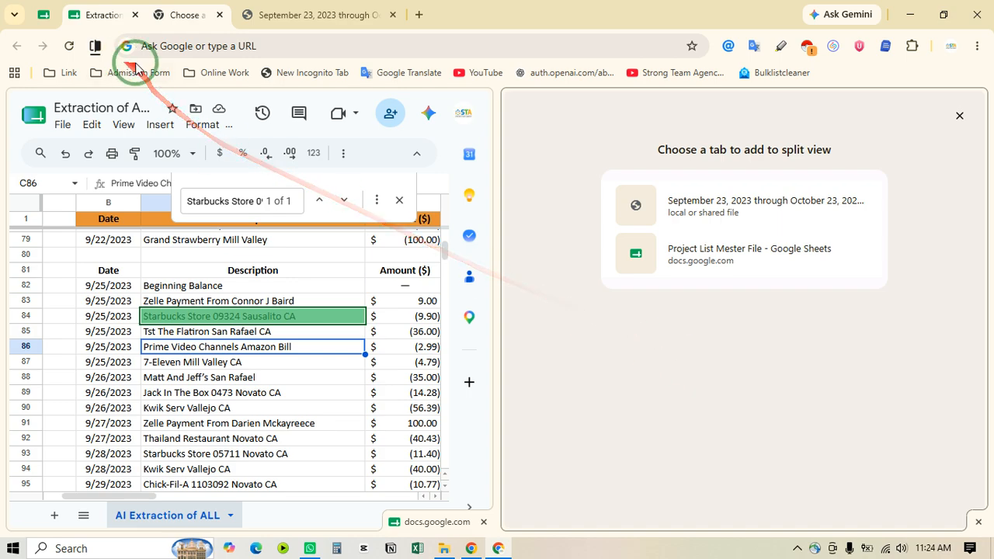
left_click(261, 44)
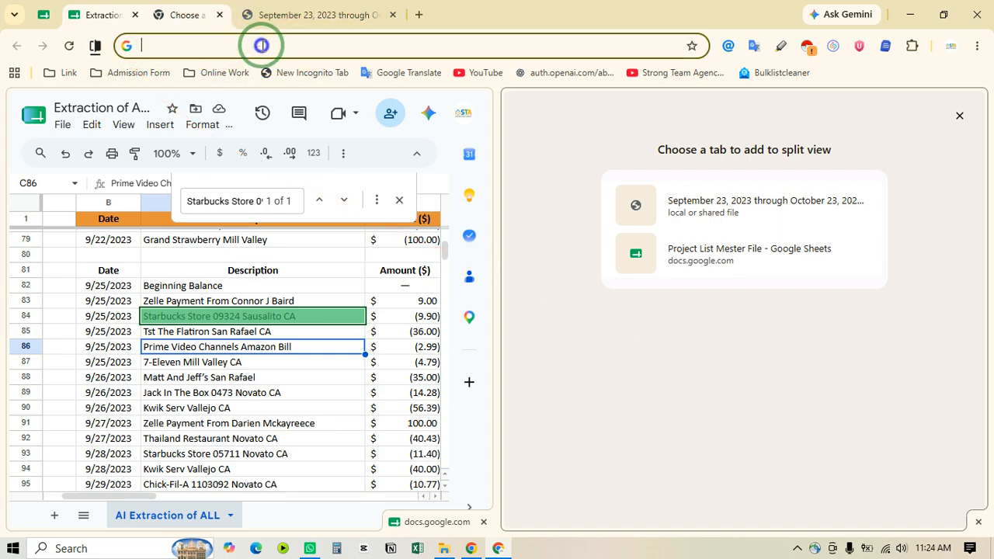
right_click(261, 44)
left_click(344, 199)
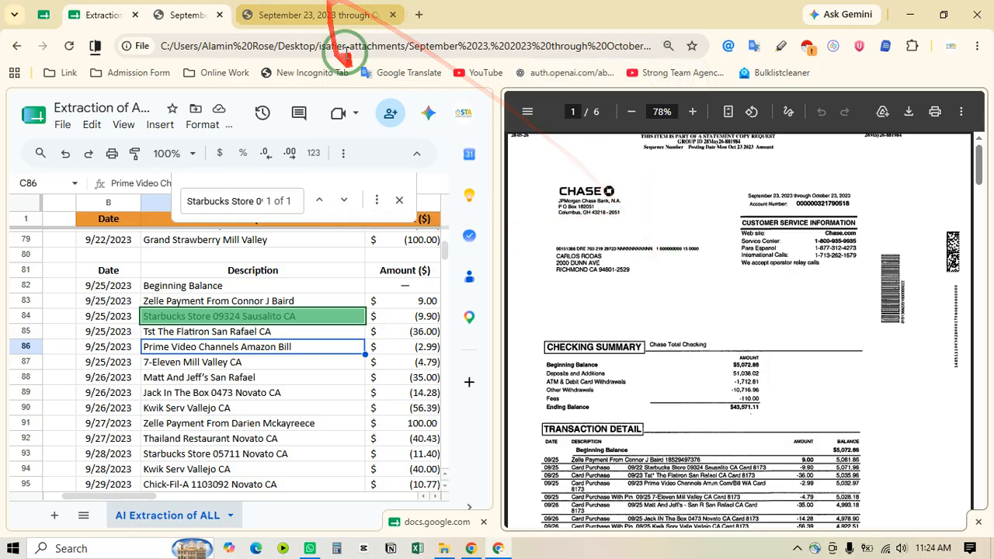
left_click(390, 14)
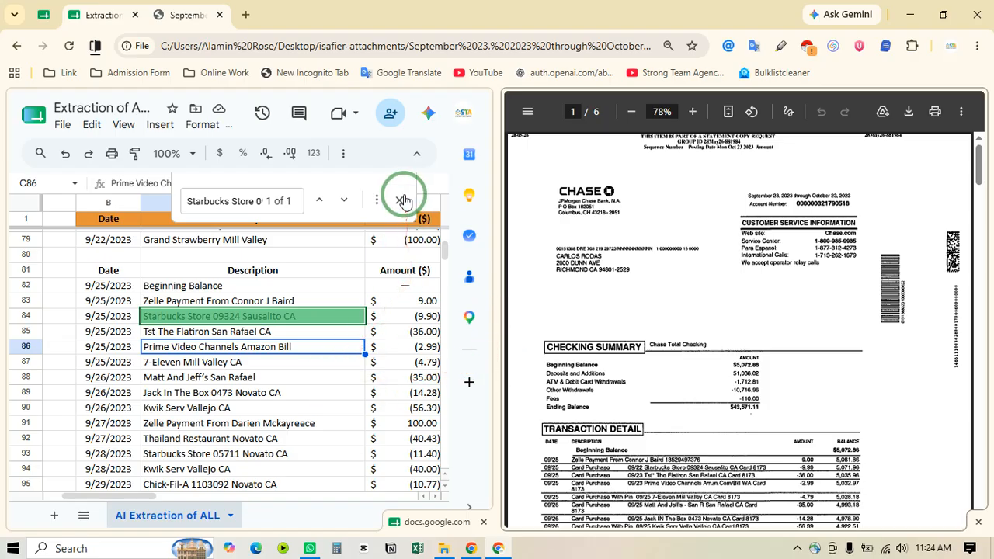
Reduce the spreadsheet's browser zoom so its Date through Balance columns fit in its half of the split view.
left_click_drag(137, 501, 167, 505)
scroll(187, 444, "down", 1)
key("ctrl+minus")
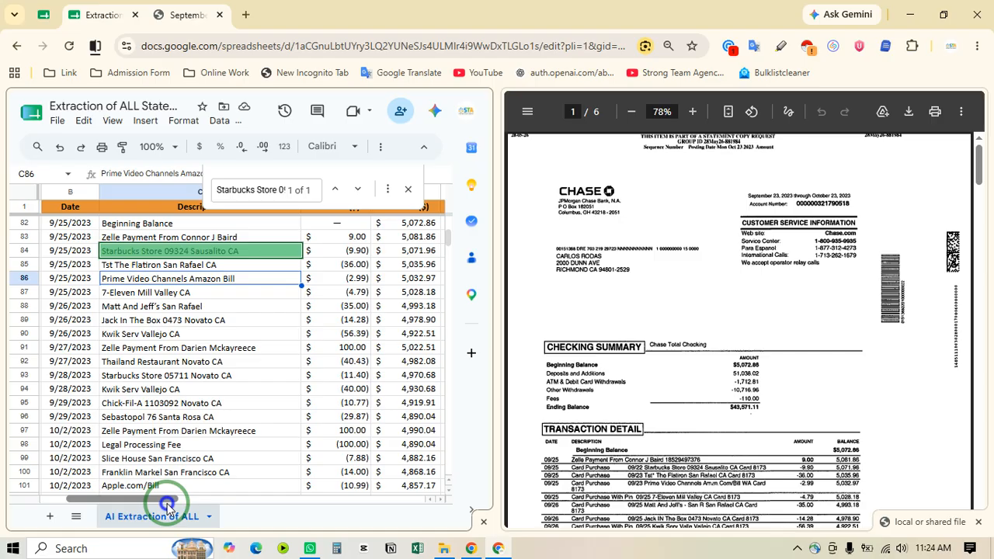
scroll(189, 440, "up", 1)
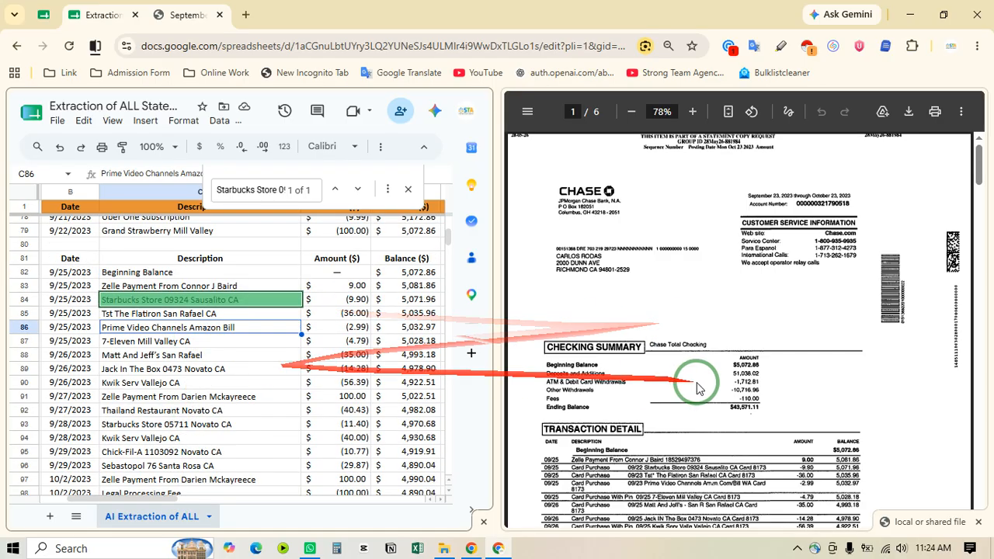
Enlarge the PDF statement's Transaction Detail table to 114% beside the spreadsheet.
scroll(629, 374, "down", 1)
scroll(633, 377, "down", 2)
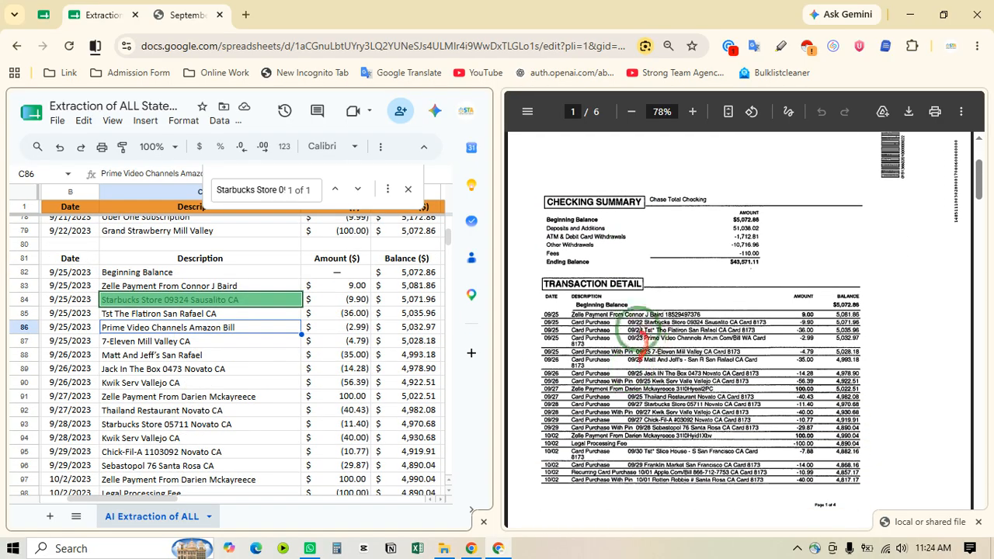
scroll(647, 325, "up", 2, "ctrl")
scroll(649, 332, "down", 1, "ctrl")
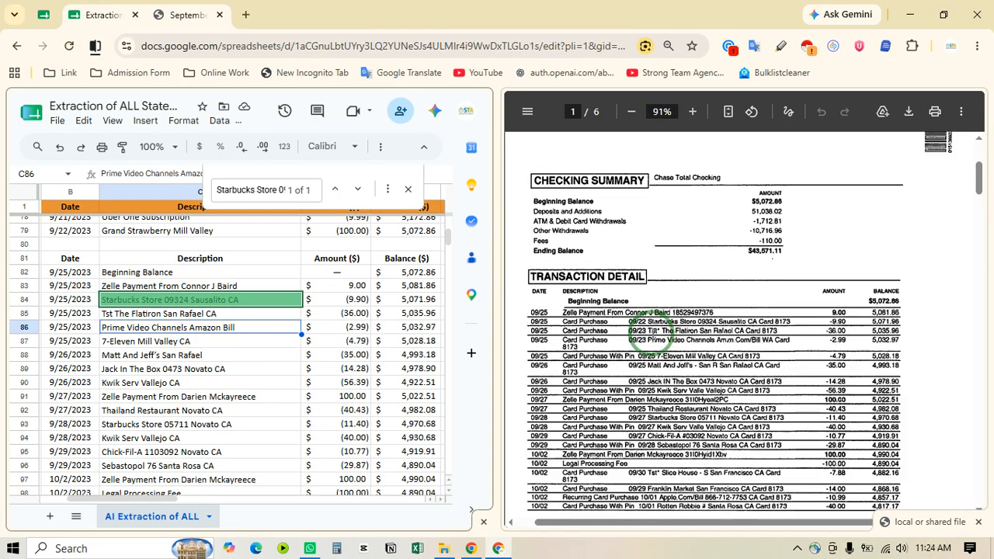
left_click_drag(654, 524, 643, 525)
scroll(651, 427, "up", 2, "ctrl")
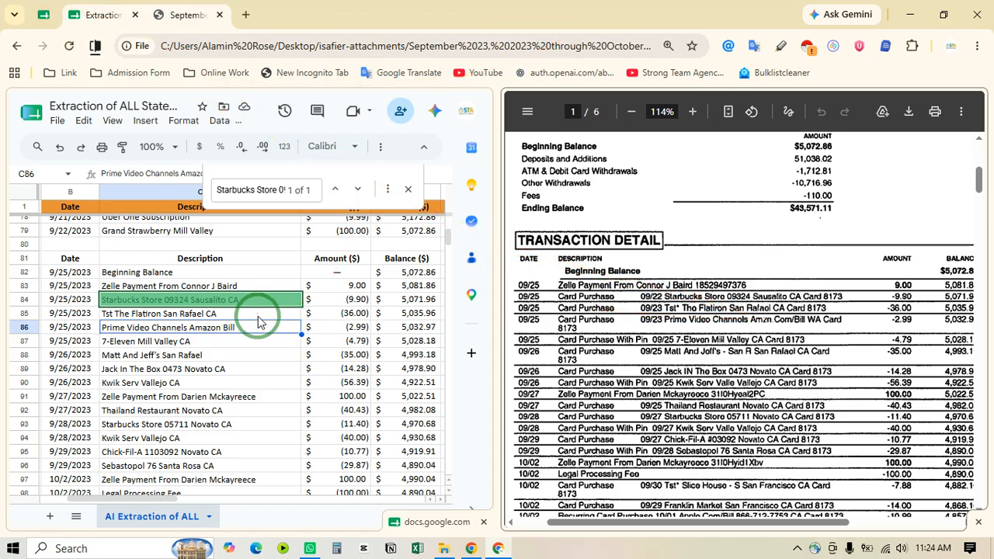
Copy "Starbucks Store 09324 Sausalito CA" from the PDF statement and search for it in the spreadsheet.
left_click(205, 314)
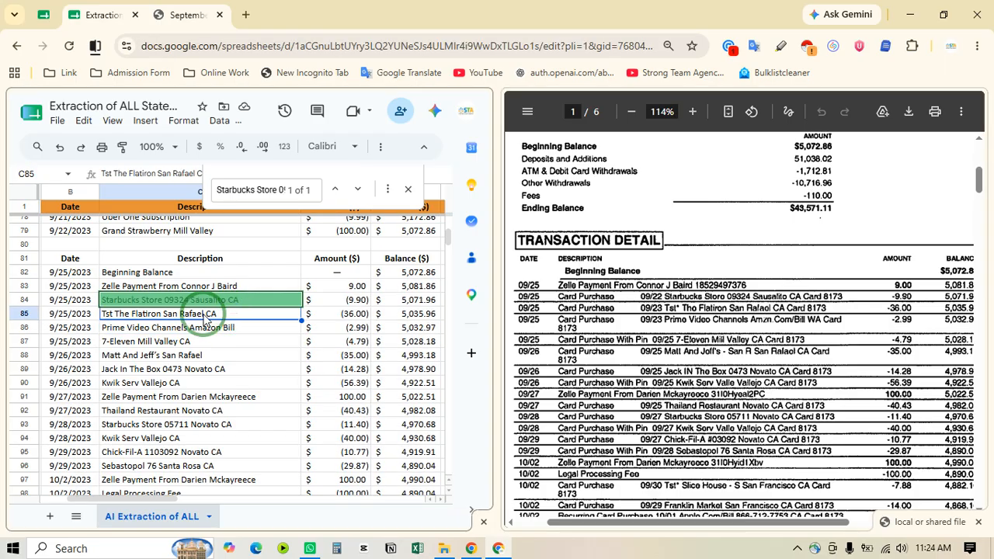
left_click(179, 304)
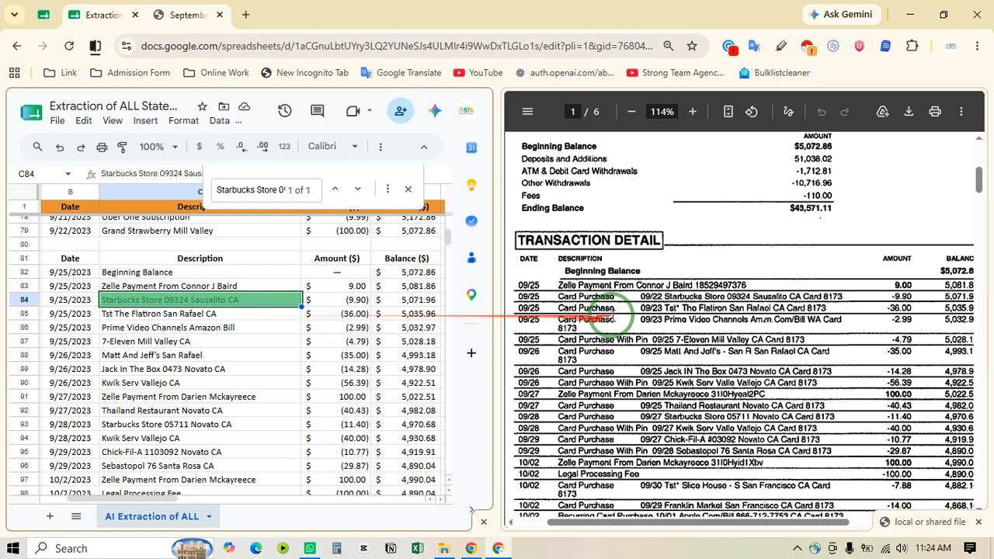
left_click_drag(664, 296, 749, 294)
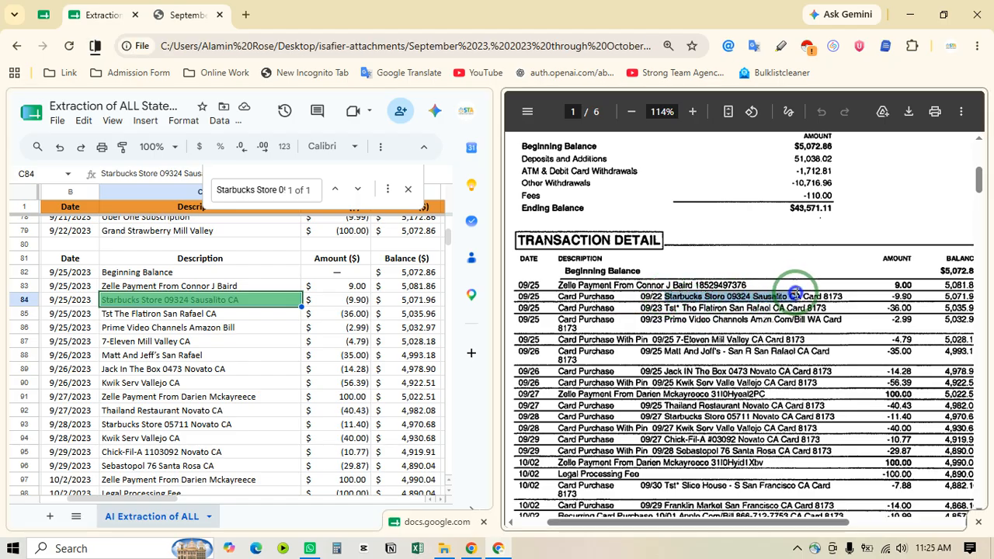
left_click(286, 304)
key("ctrl+f")
type("Starbucks Store 09324 Sausalito CA")
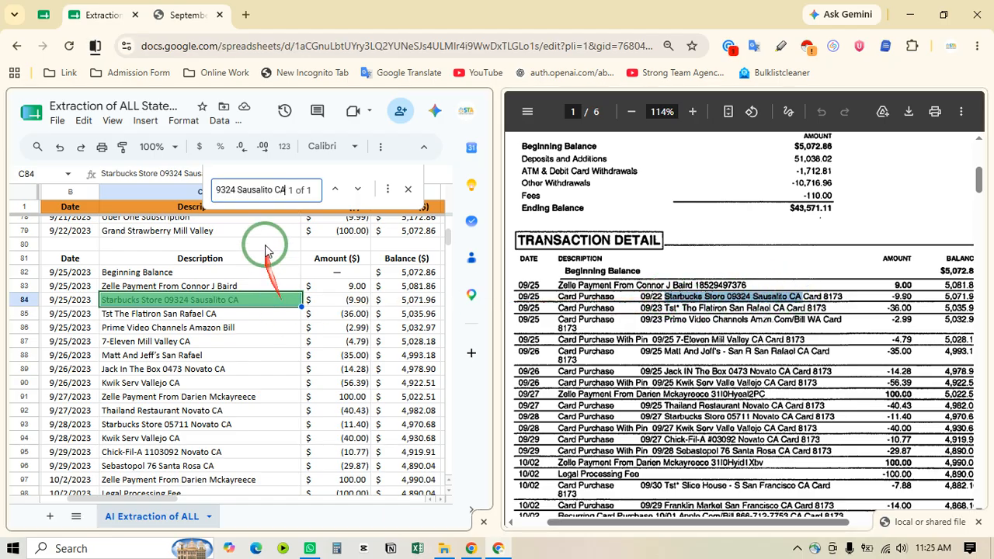
Check the Starbucks Sausalito date in cell B84 against the date in the adjacent PDF statement.
left_click(78, 303)
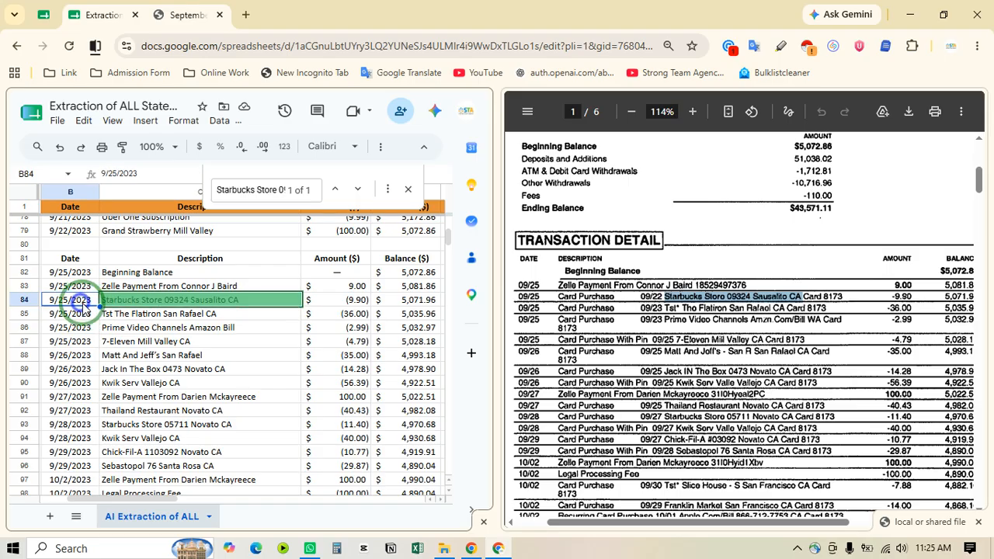
left_click(524, 298)
double_click(521, 298)
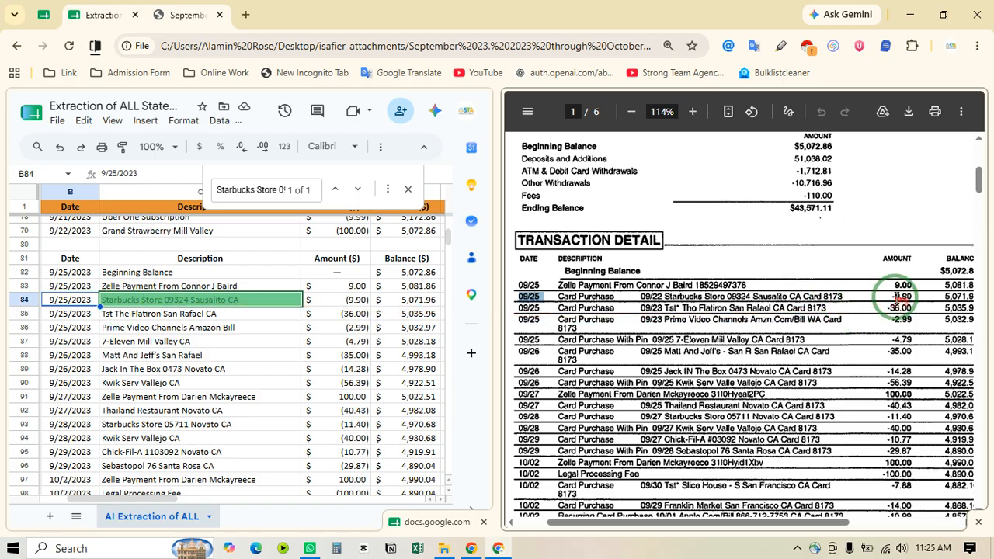
Copy the Flatiron San Rafael purchase description from the PDF statement and search for it in the spreadsheet.
left_click(713, 311)
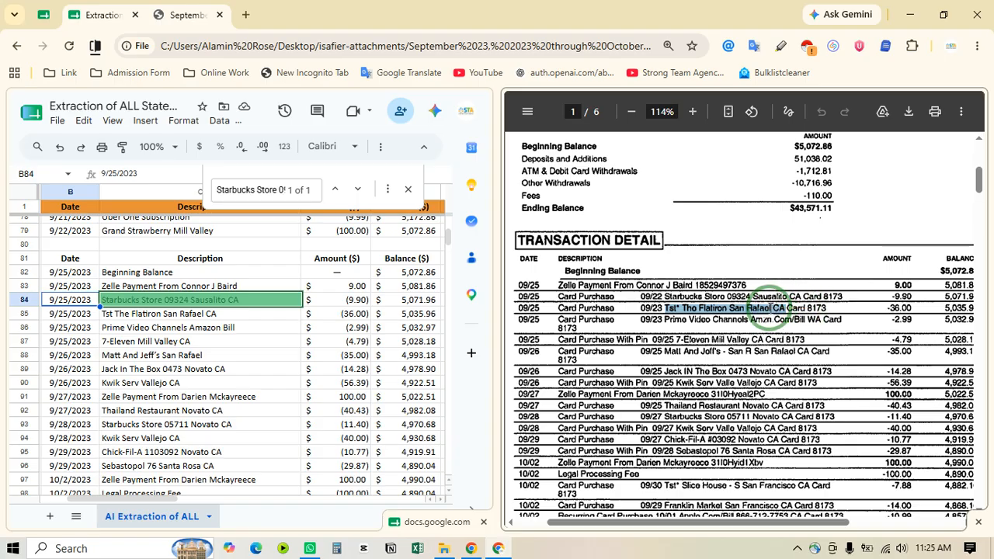
left_click(264, 312)
key("ctrl+f")
type("Tst* The Flatiron San Rafael CA")
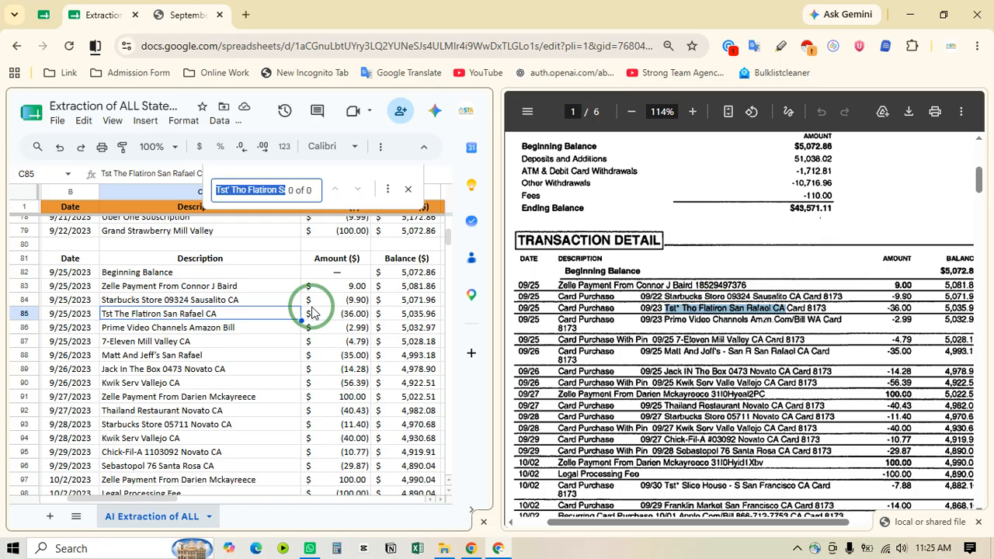
Replace the description in cell C85 with "Tst' Tho Flatiron San Rafael CA" copied from the PDF statement.
double_click(223, 316)
left_click_drag(223, 315, 60, 315)
type("Tst' Tho Flatiron San Rafael CA")
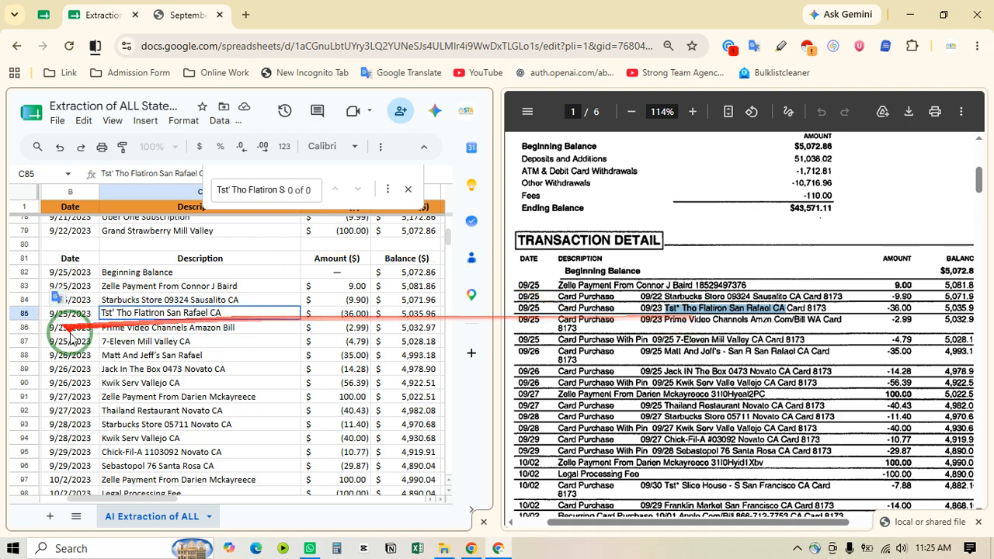
left_click(173, 354)
Highlight the corrected Flatiron description in cell C85 with a yellow fill.
left_click(222, 313)
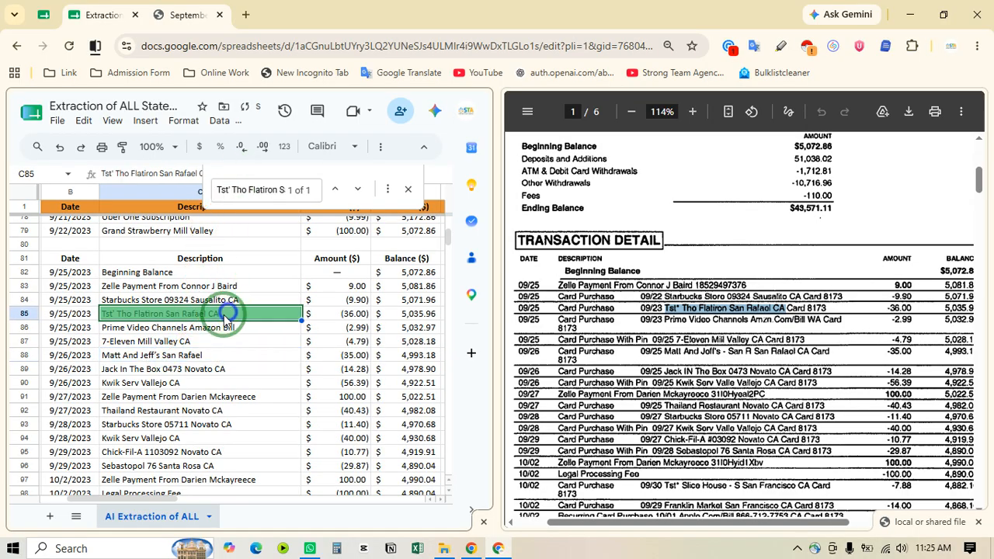
left_click(380, 146)
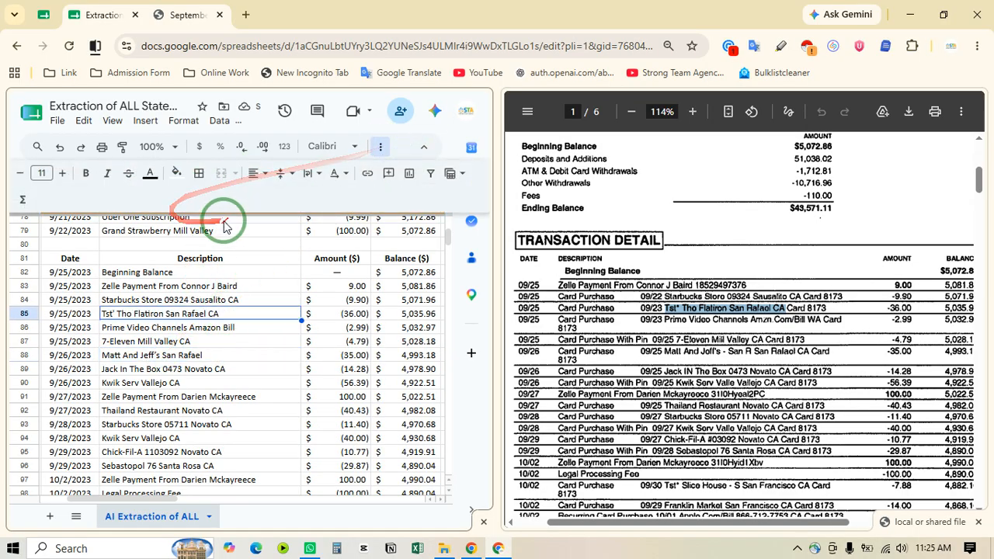
left_click(184, 177)
left_click(222, 169)
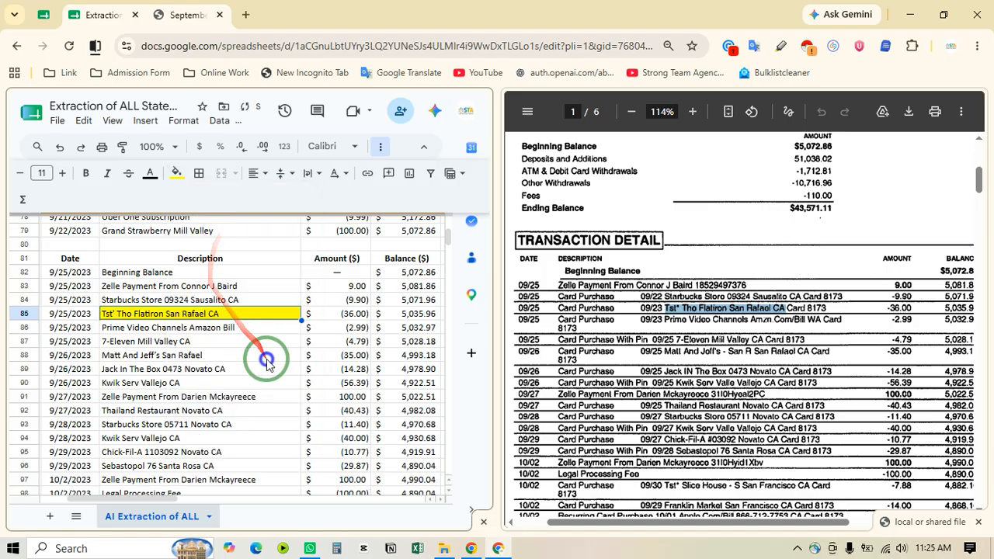
left_click(272, 352)
Check the Flatiron transaction's date, amount and balance in row 85 against the PDF statement.
left_click(262, 327)
left_click(536, 306)
double_click(541, 307)
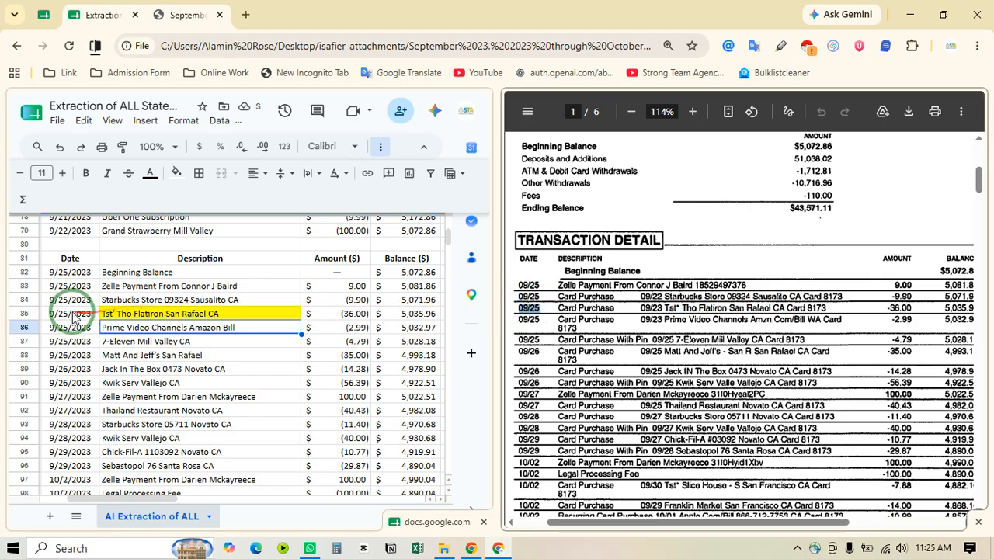
left_click(155, 314)
left_click(353, 314)
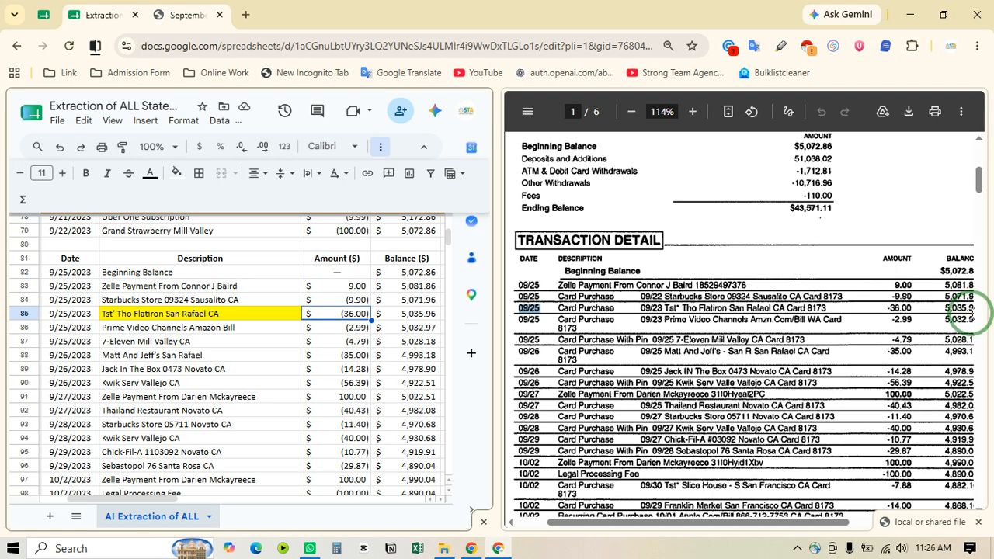
left_click_drag(808, 526, 813, 528)
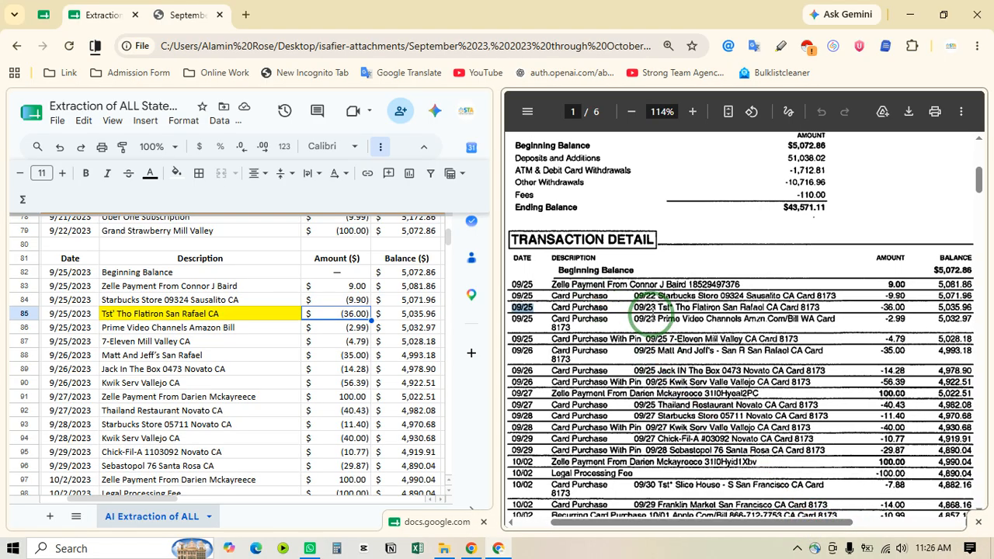
Copy the Prime Video purchase description from the PDF statement and search for it in the spreadsheet.
left_click_drag(659, 312, 808, 317)
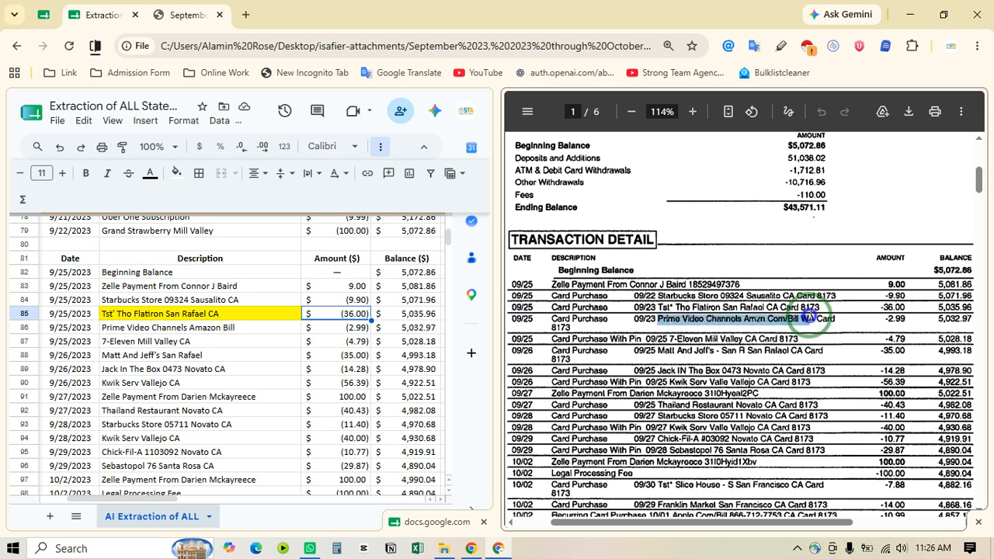
left_click(166, 355)
key("ctrl+f")
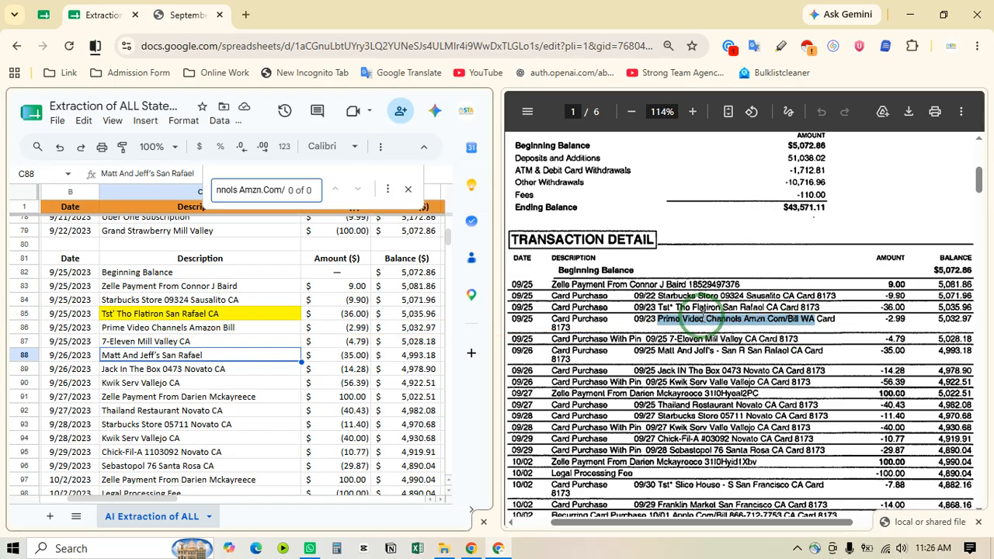
Replace the description in cell C86 with "Prime Video Channols Amzn.Com/BillWA" from the PDF statement and check the row's date.
left_click(140, 328)
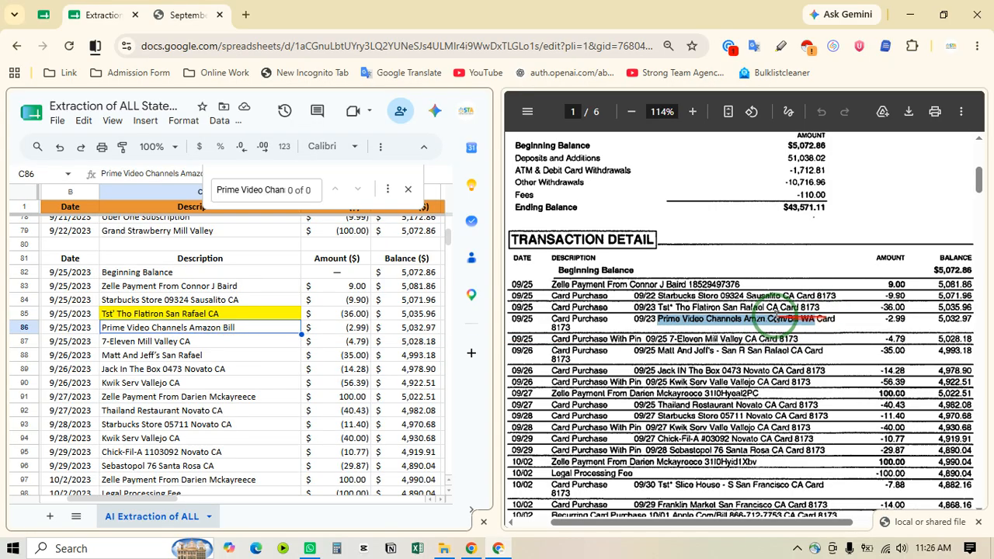
double_click(248, 327)
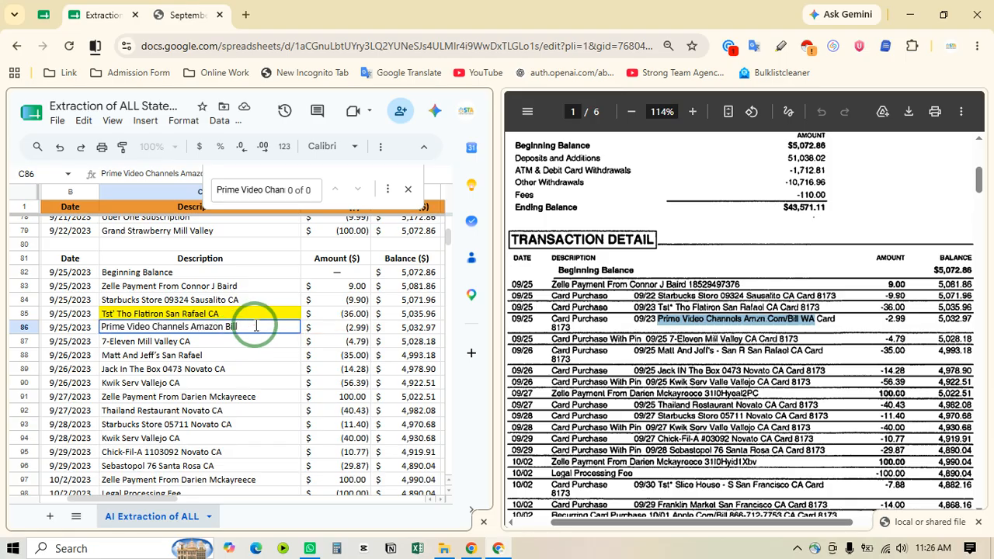
key("ctrl+a")
type("Prime Video Channels Amzn.Com/BillWA")
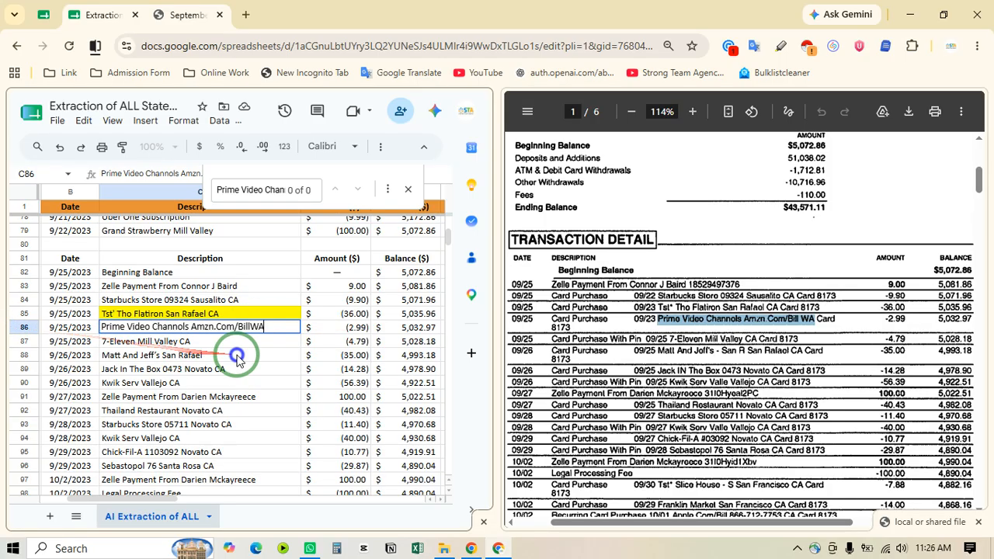
left_click(215, 355)
left_click(70, 327)
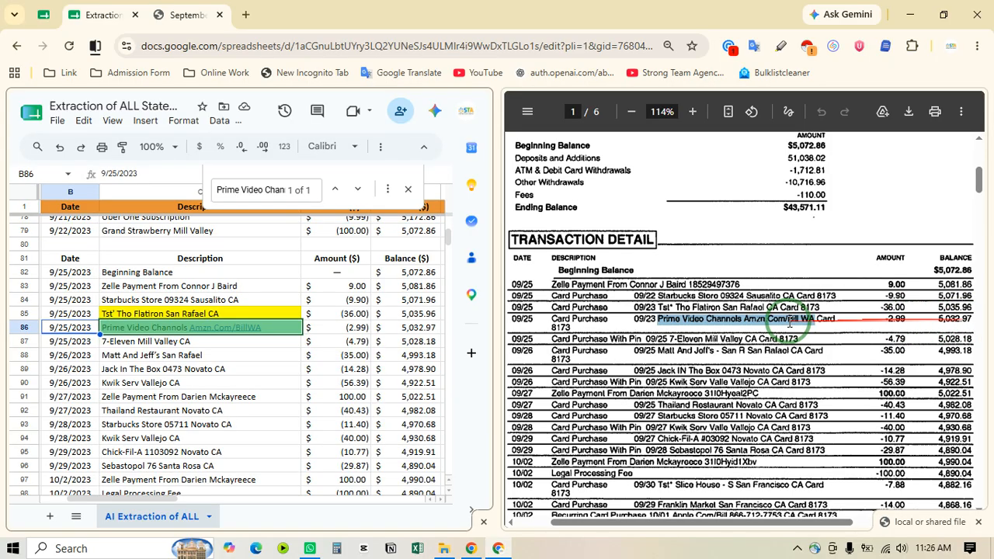
Copy the 7-Eleven Mill Valley CA description from the PDF statement and search for it in the spreadsheet.
left_click(195, 341)
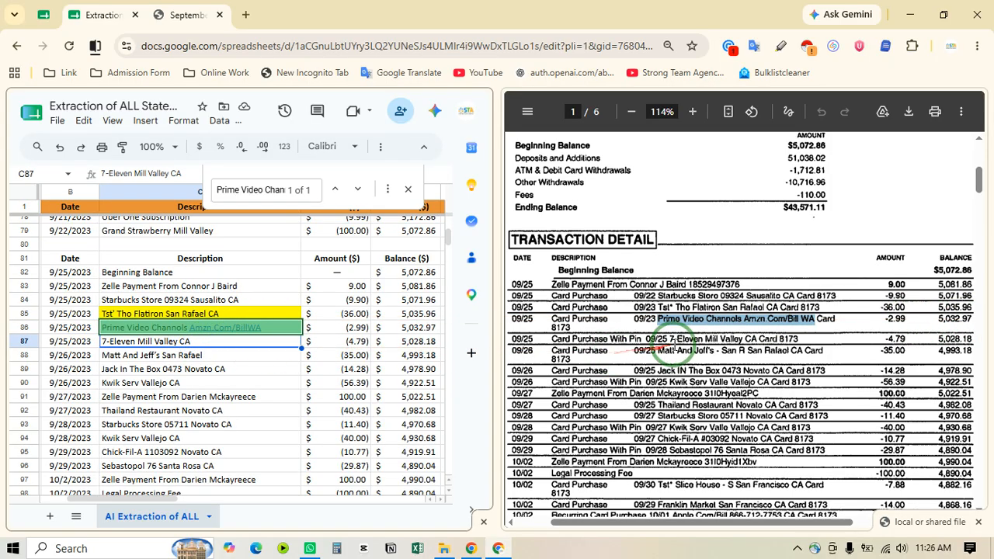
left_click(671, 337)
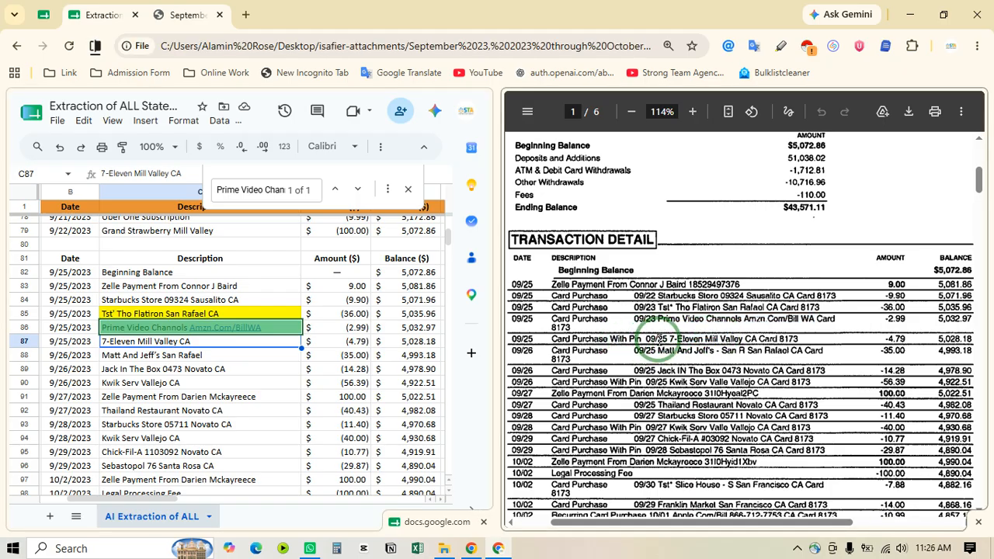
left_click_drag(671, 337, 753, 334)
key("ctrl+c")
left_click(221, 355)
key("ctrl+f")
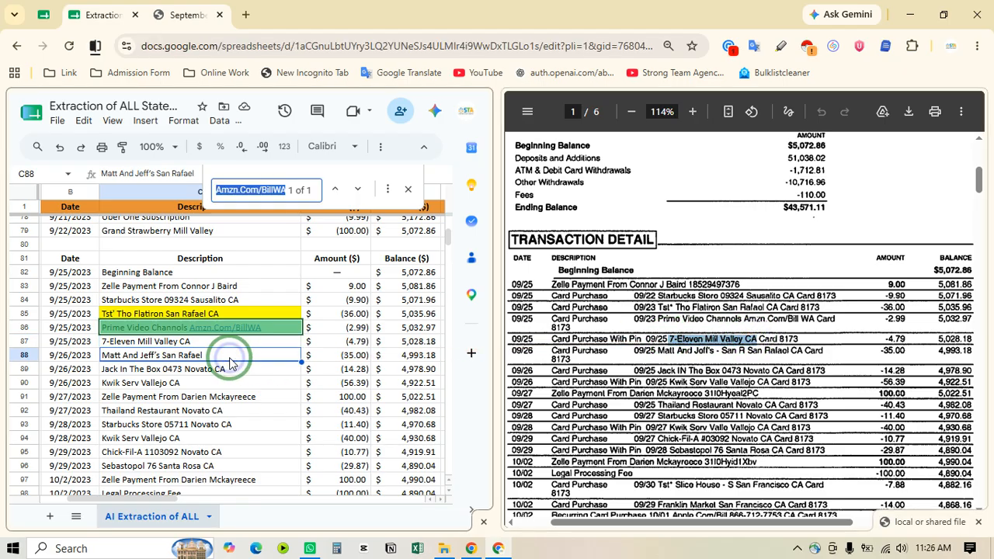
key("ctrl+v")
Check the 7-Eleven row's description, date and amount in row 87 against the PDF statement.
left_click(189, 344)
left_click(60, 341)
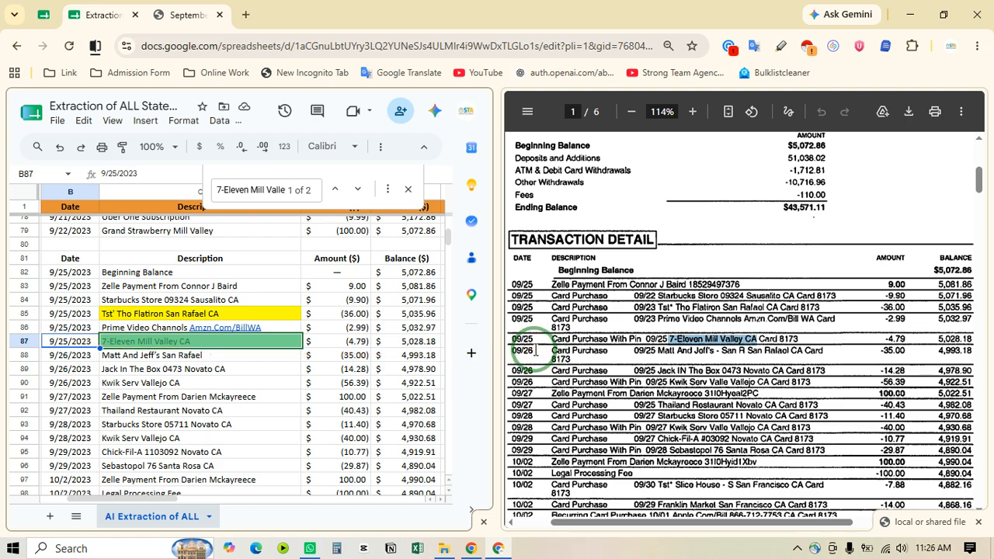
left_click(339, 341)
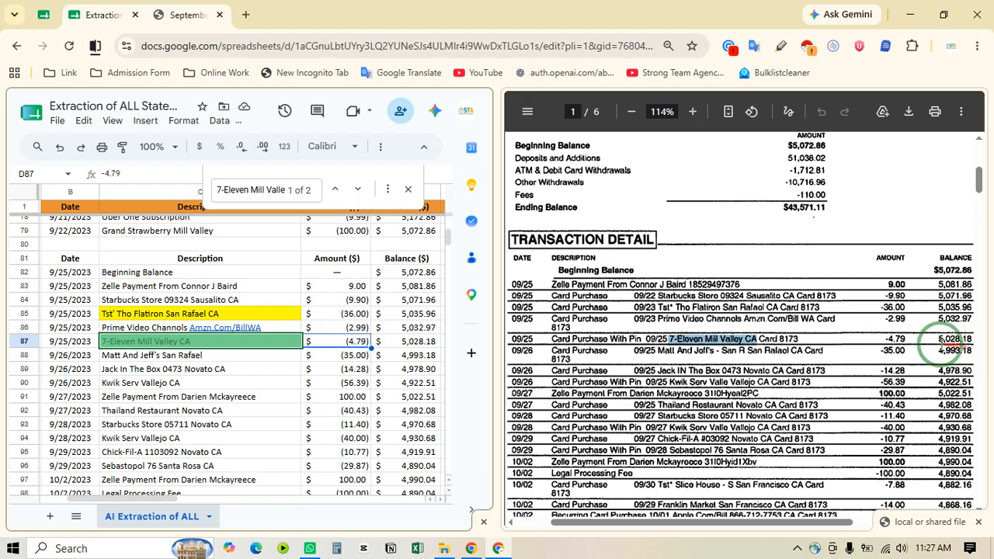
Copy the Matt And Jeff's San Rafael description from the PDF statement and search for it in the spreadsheet.
left_click_drag(660, 350, 800, 351)
key("ctrl+c")
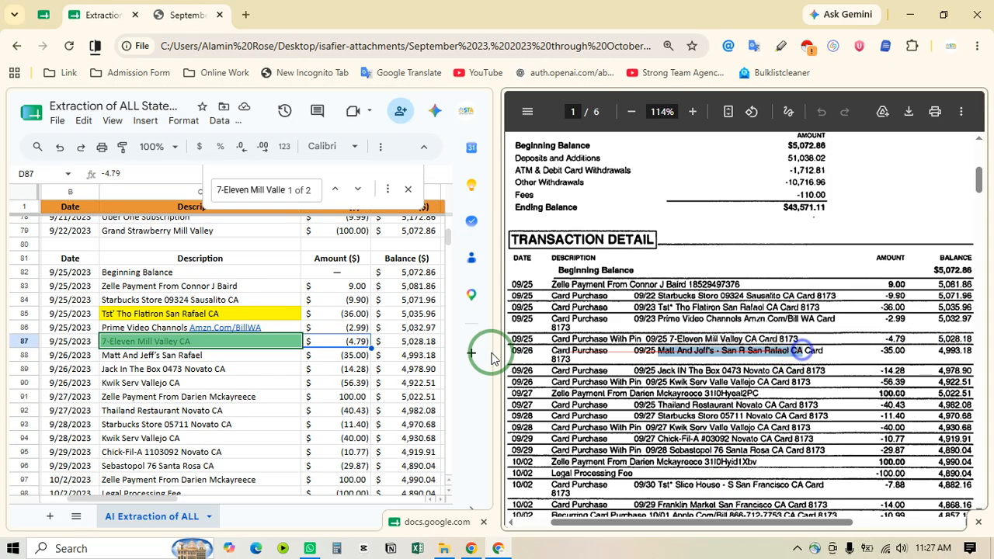
left_click(155, 367)
key("ctrl+f")
key("ctrl+v")
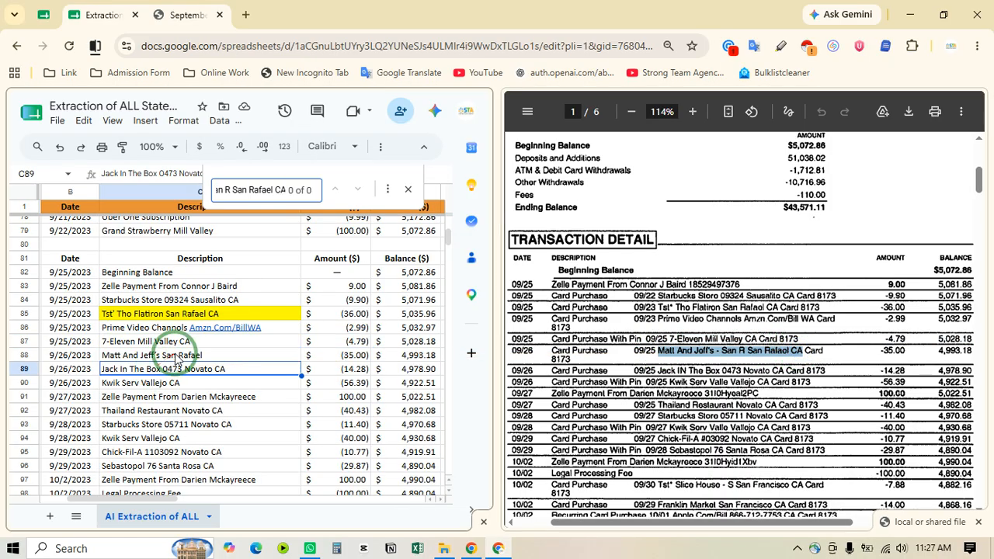
Replace the description in cell C88 with "Matt And Jolts - San R San Rafael CA" copied from the PDF statement.
left_click(134, 358)
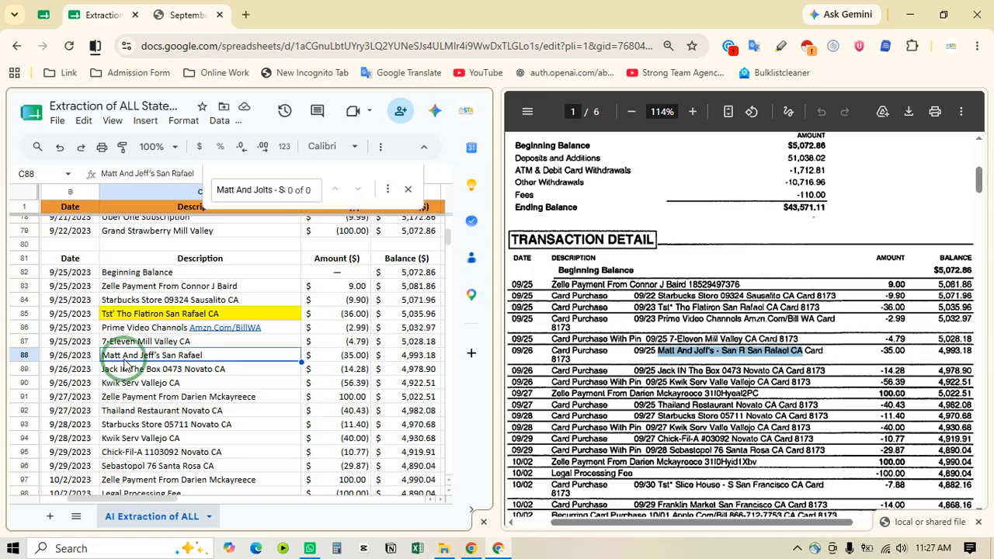
double_click(221, 357)
key("ctrl+a")
key("ctrl+v")
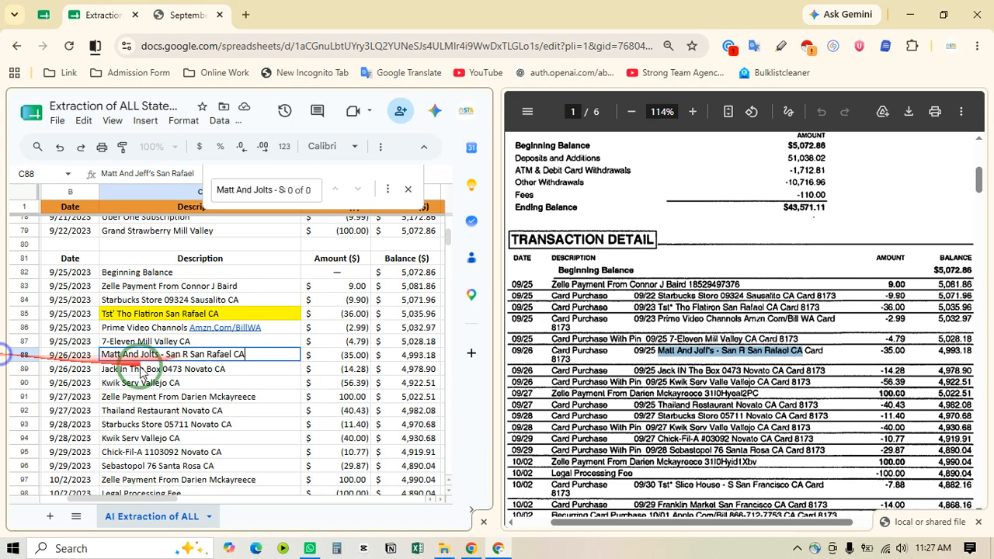
key("Return")
Highlight the replaced description in cell C88 with a yellow fill.
left_click(225, 354)
left_click(380, 147)
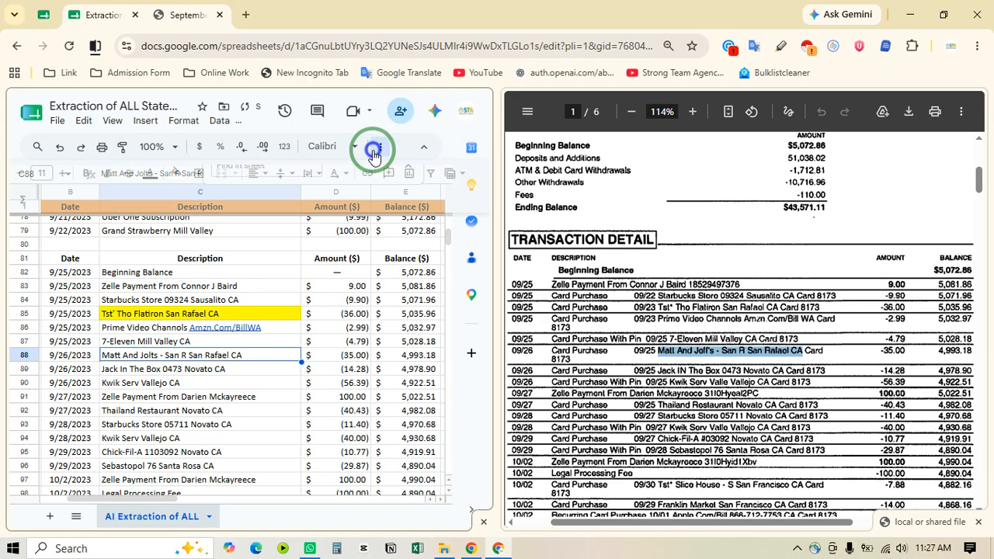
left_click(178, 174)
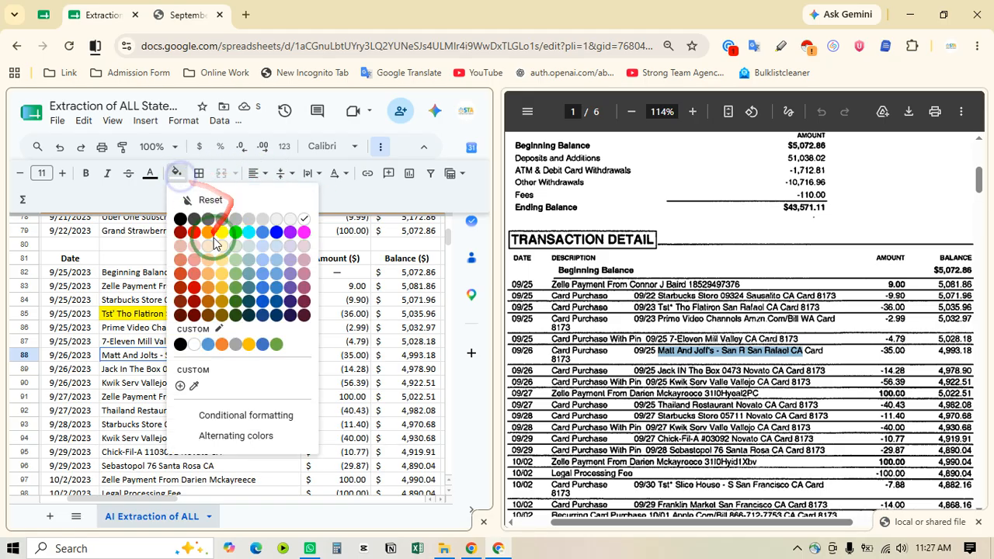
left_click(225, 230)
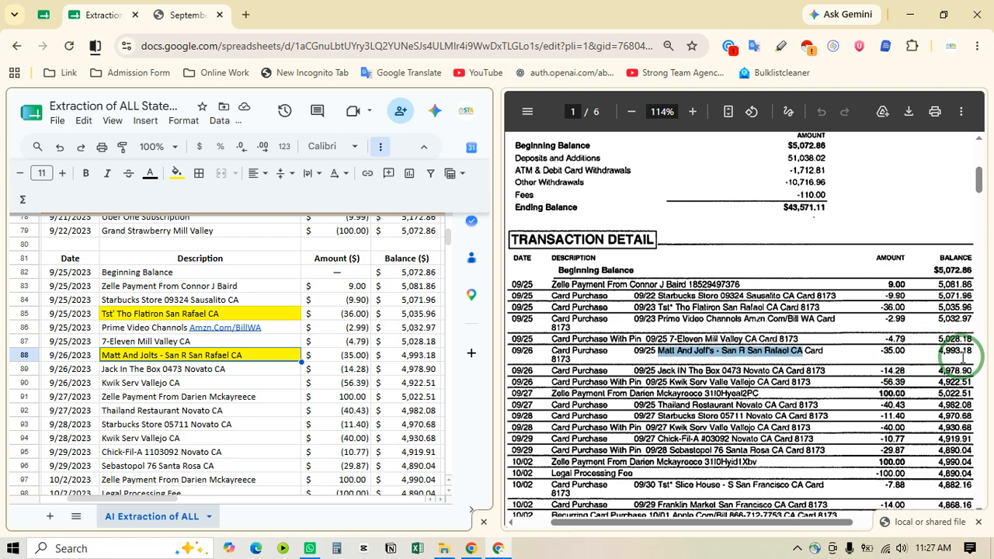
Compare the Jack In The Box 0473 Novato description in cell C89 with the matching PDF statement line.
left_click(248, 371)
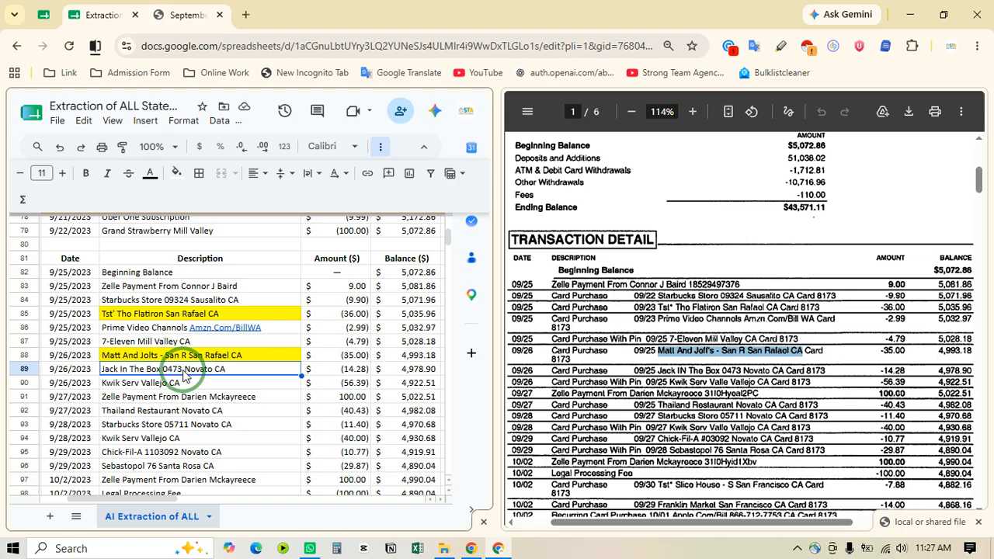
left_click_drag(658, 371, 783, 371)
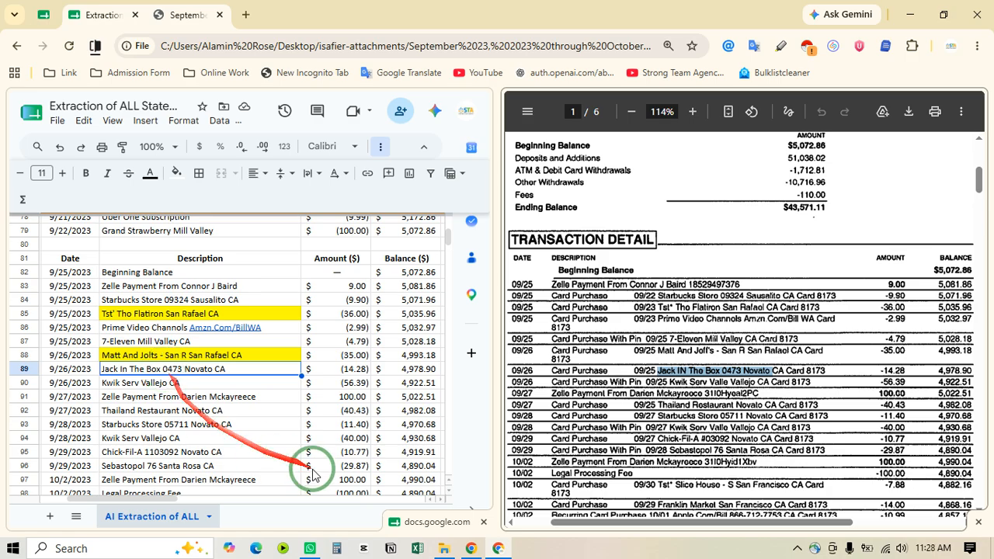
Open the October 24, 2023 through November 21 statement from the isafier-attachments folder in a new browser tab and review its first-page transactions.
left_click(449, 550)
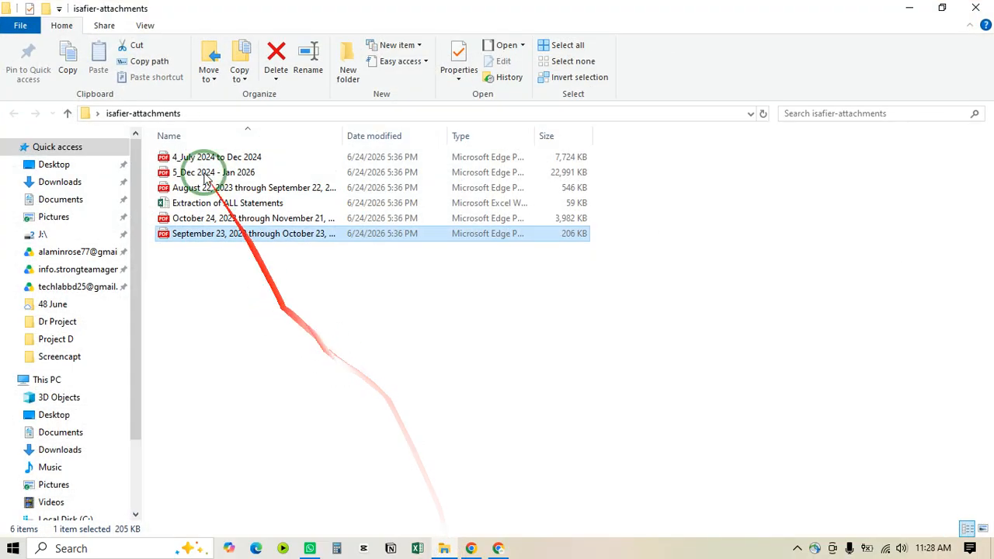
left_click(913, 7)
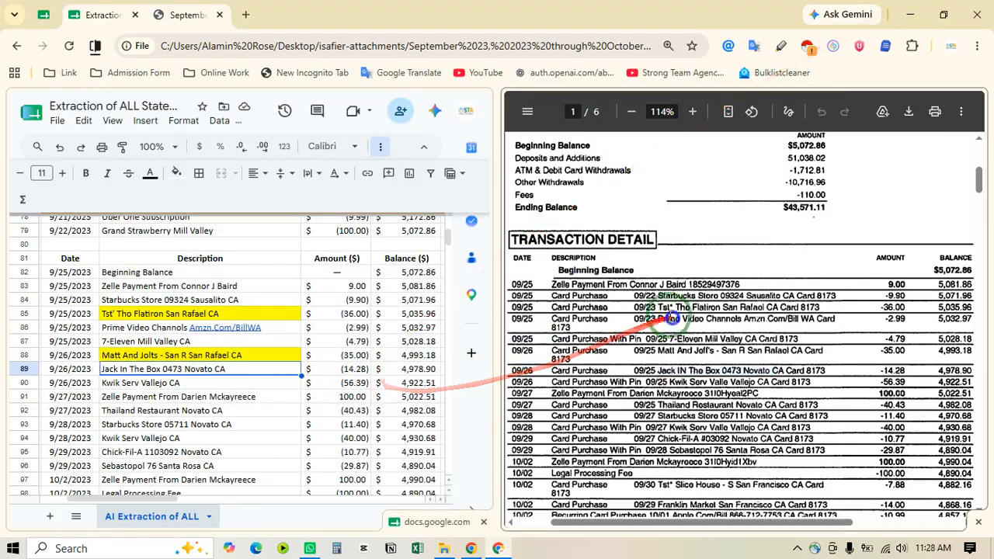
key("alt+Tab")
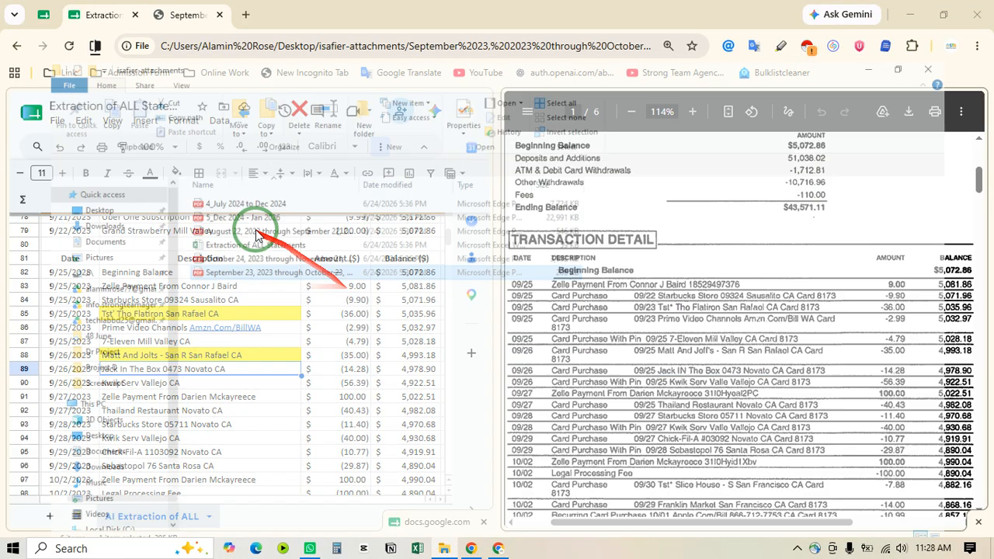
left_click(195, 220)
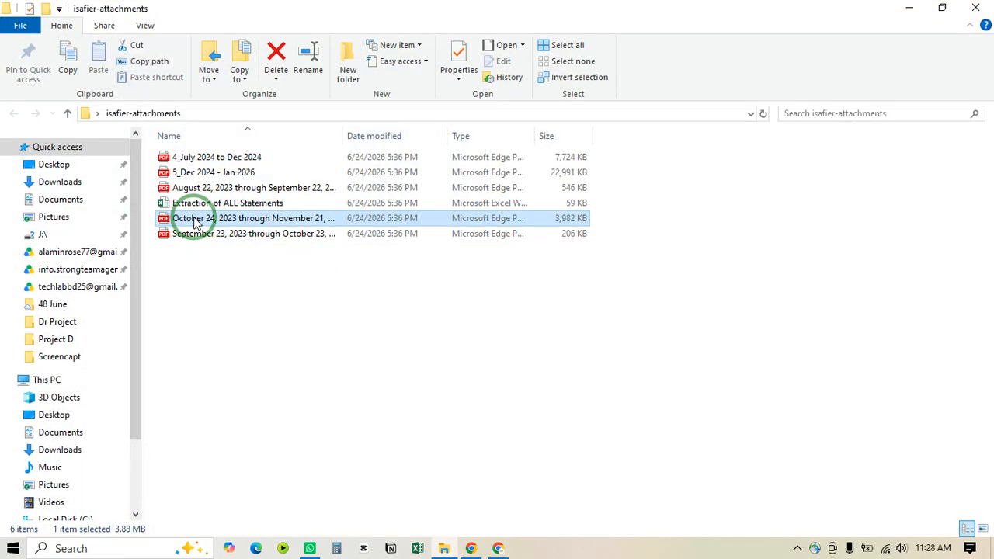
left_click_drag(196, 221, 311, 28)
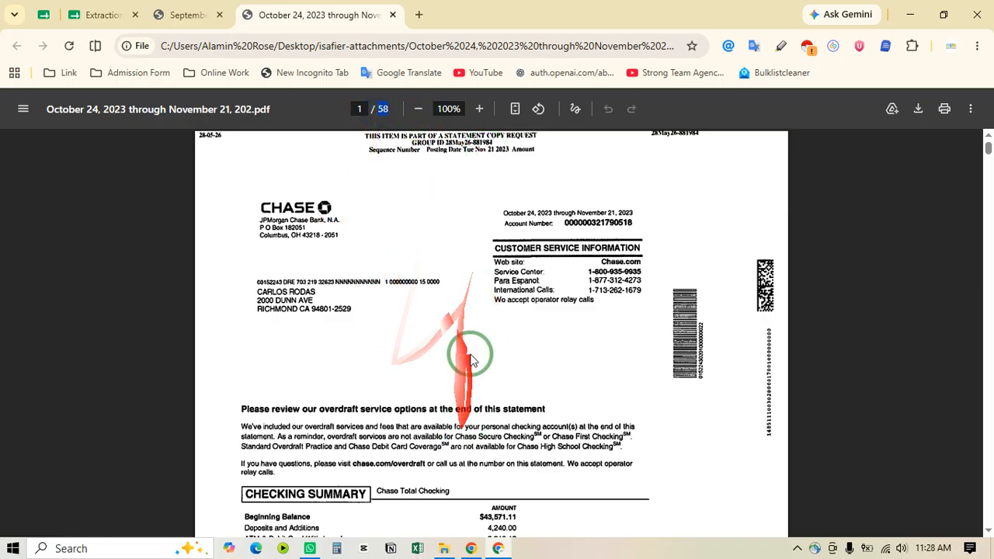
scroll(354, 260, "down", 3)
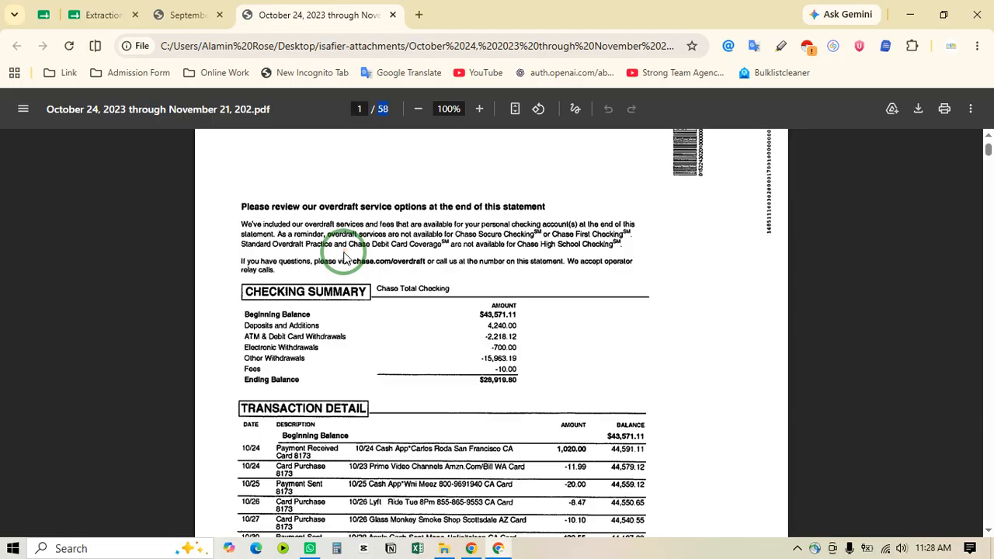
scroll(345, 251, "down", 1)
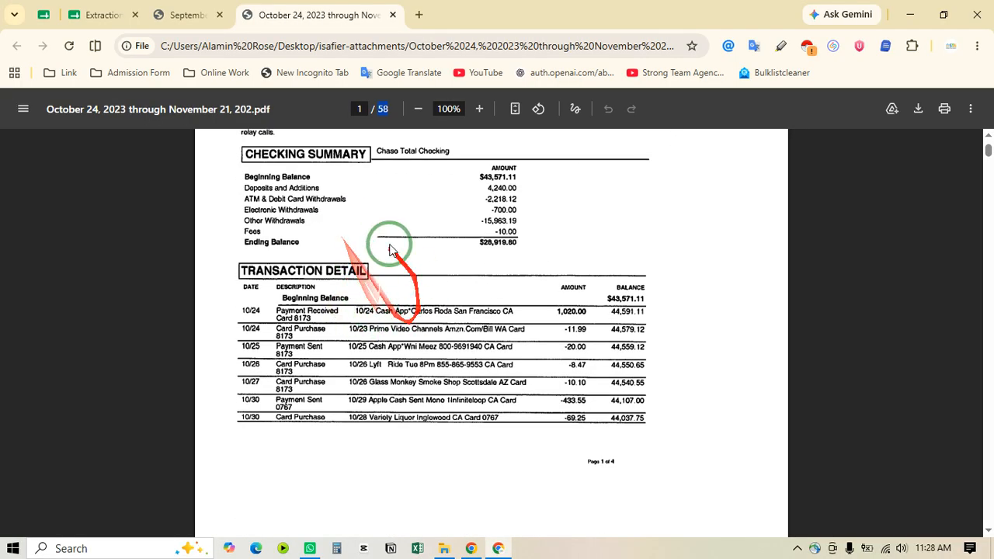
scroll(435, 326, "down", 2)
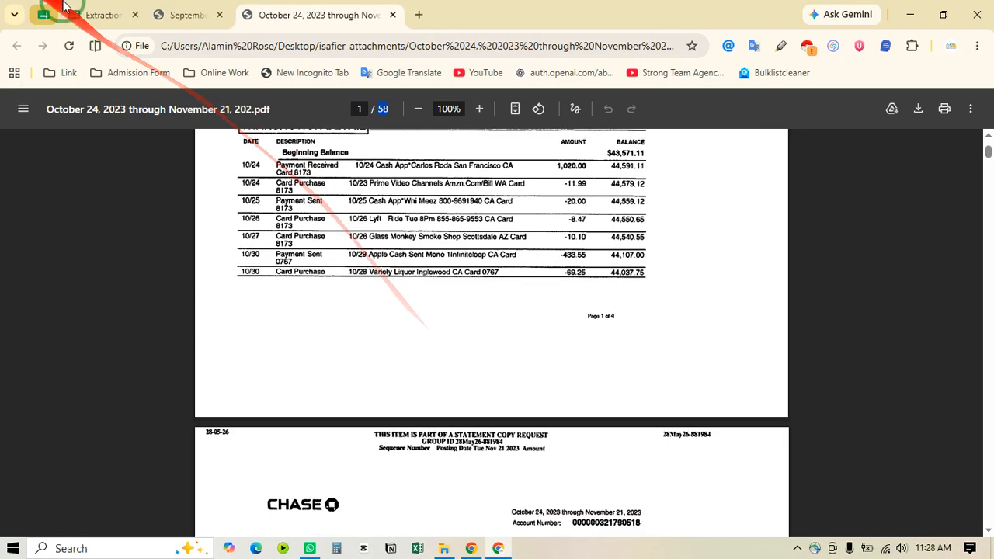
Separate the spreadsheet and the September 23 through October 23 statement from their split view, and close that statement.
left_click(183, 15)
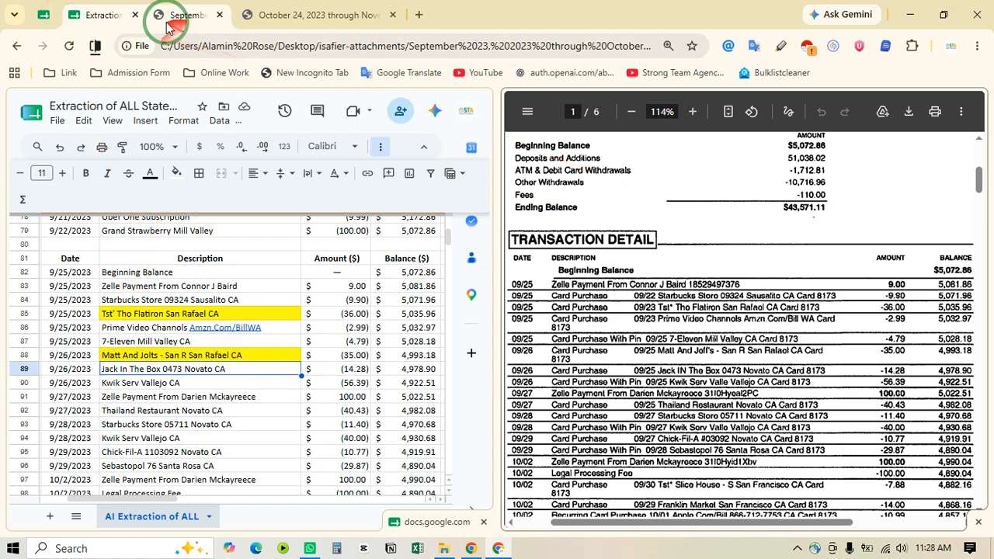
right_click(87, 15)
left_click(140, 61)
left_click(291, 59)
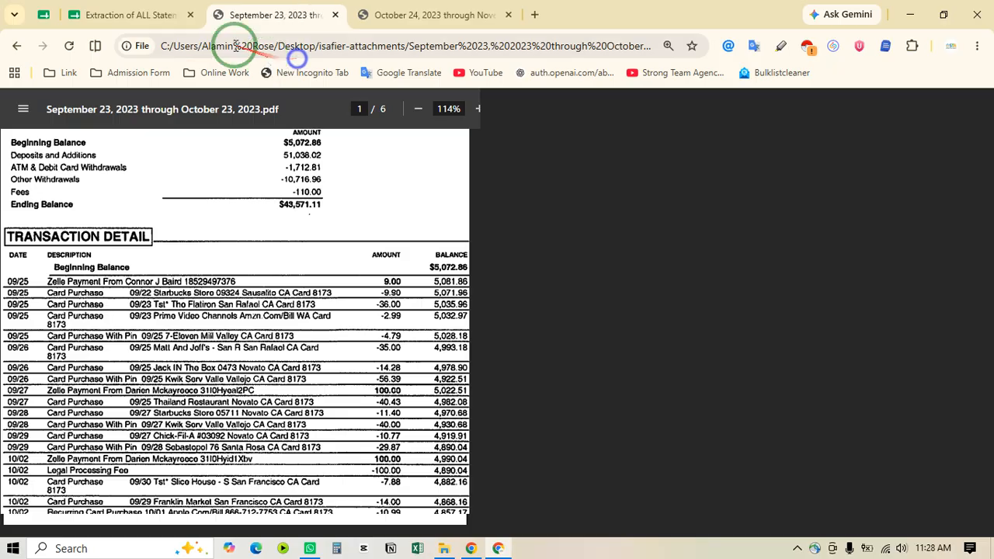
left_click(393, 15)
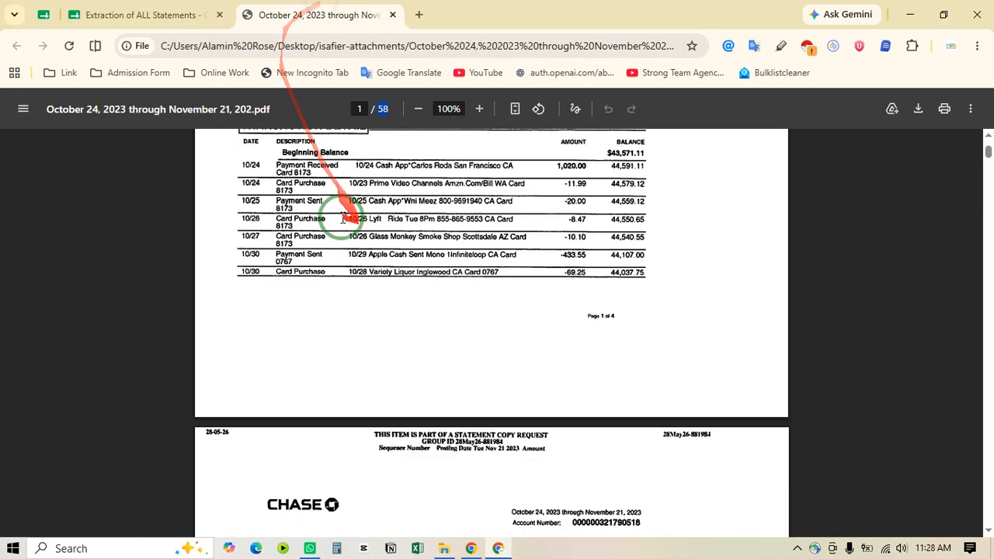
Copy the first 10/24 Cash App description from the October 24 through November 21 statement and search the extraction sheet for it.
left_click(598, 314)
scroll(598, 314, "up", 5)
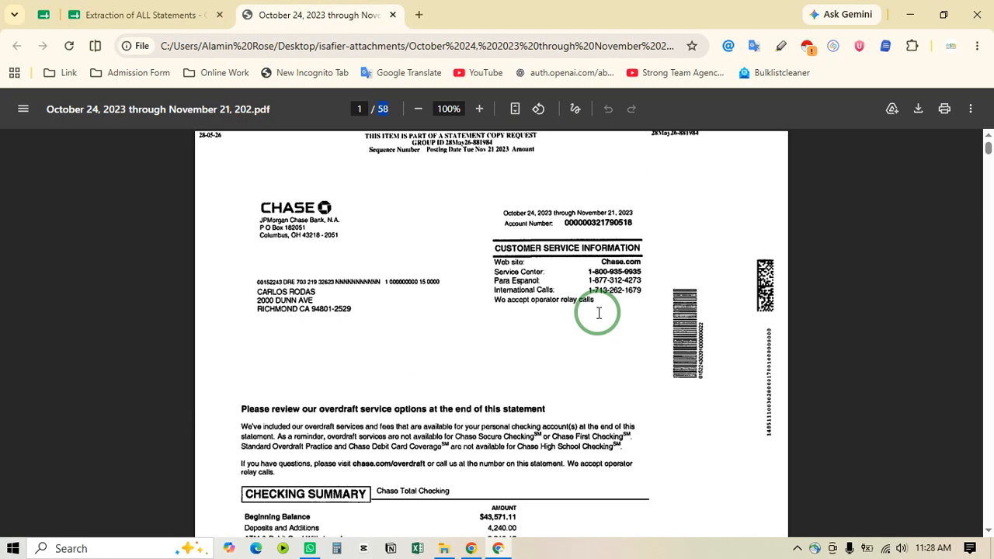
scroll(443, 313, "down", 1)
scroll(426, 317, "down", 3)
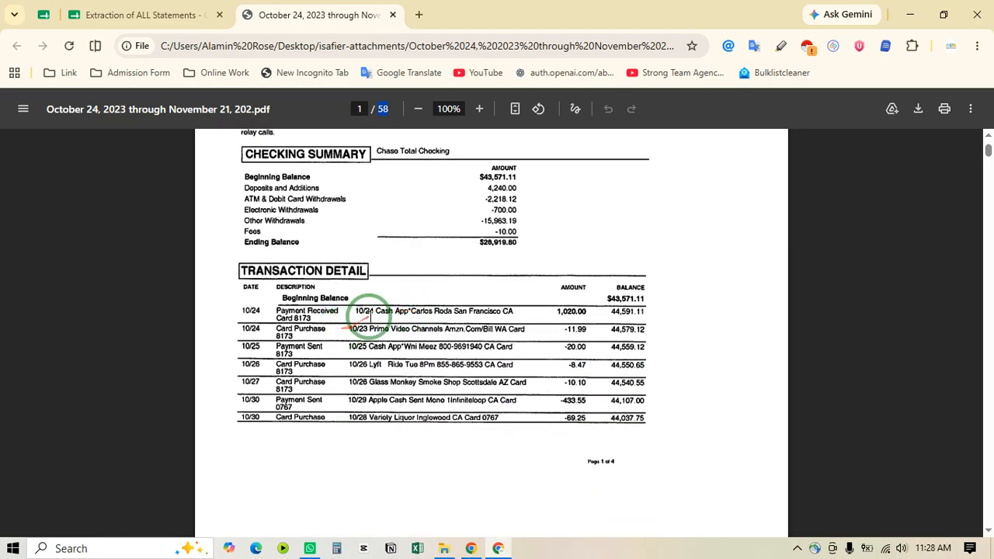
left_click_drag(473, 313, 512, 312)
left_click(74, 13)
key("ctrl+f")
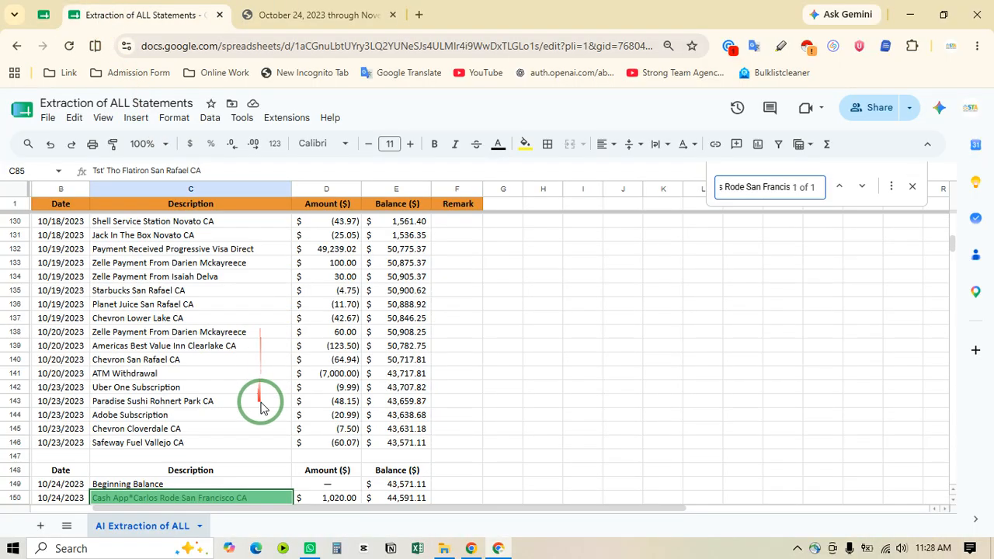
scroll(260, 403, "down", 3)
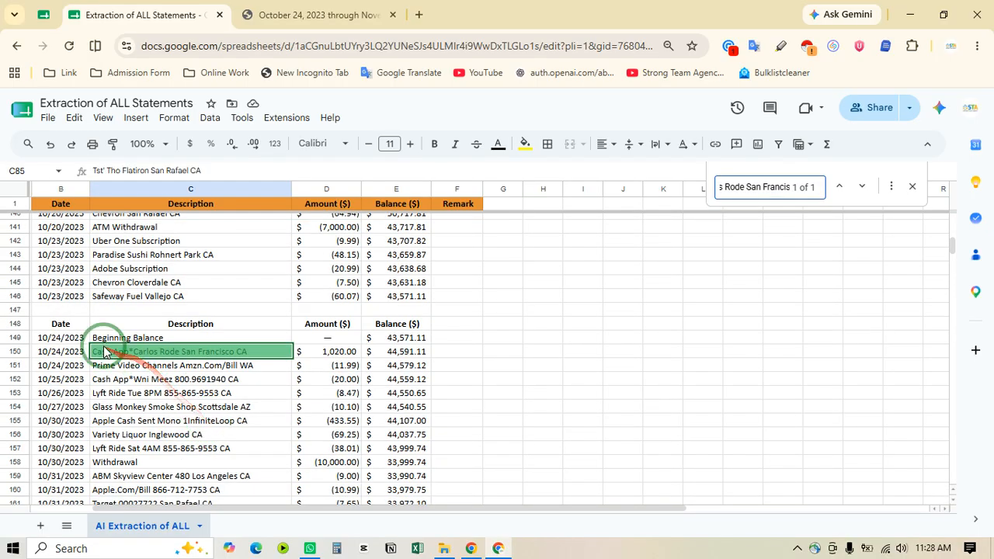
Compare the date in cell B150 with the statement's first transaction date and its printed statement period.
left_click(82, 354)
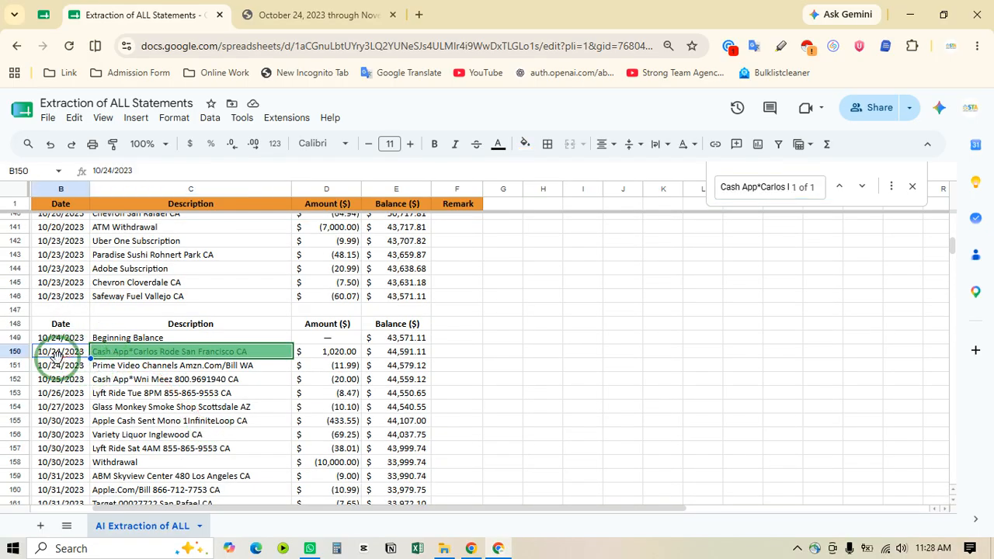
left_click(365, 16)
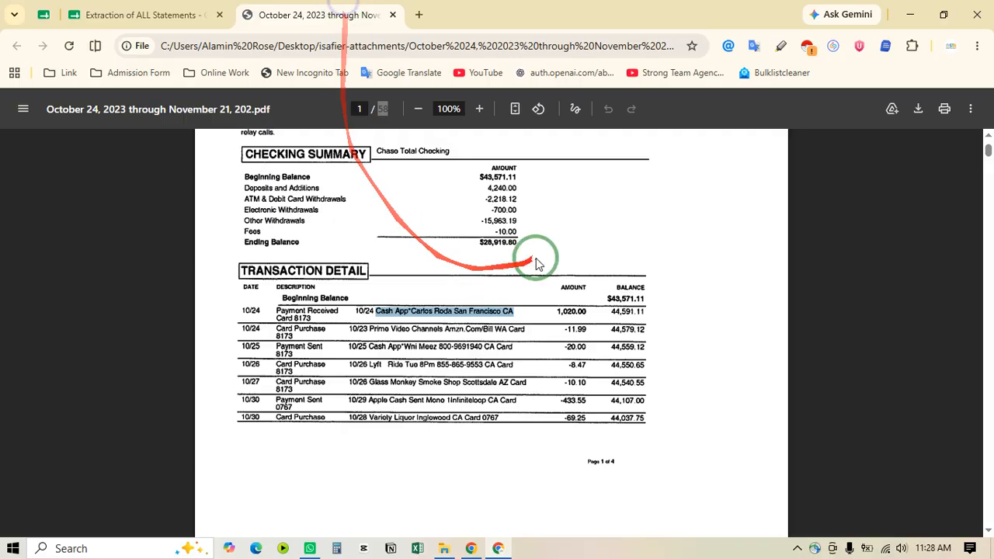
double_click(249, 311)
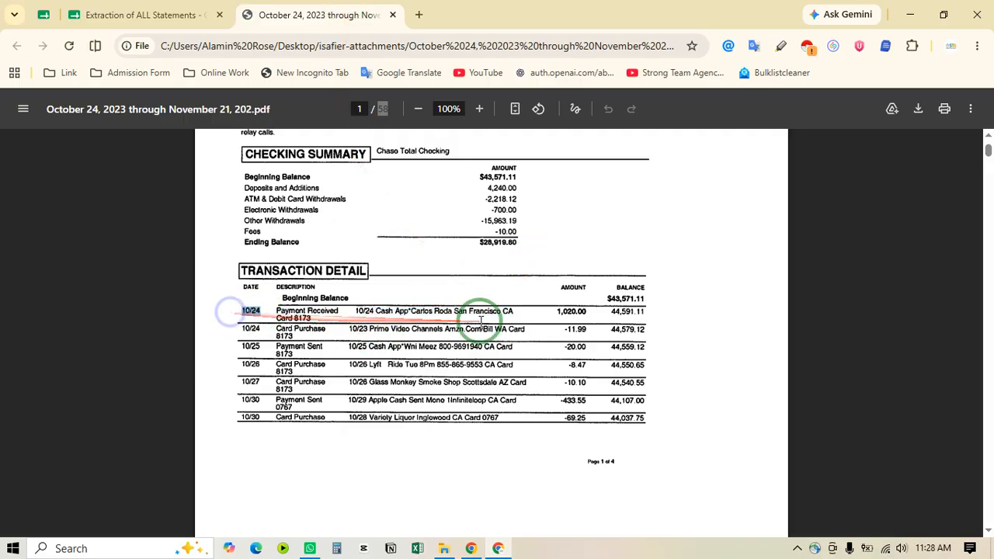
scroll(477, 322, "up", 2)
scroll(481, 322, "up", 2)
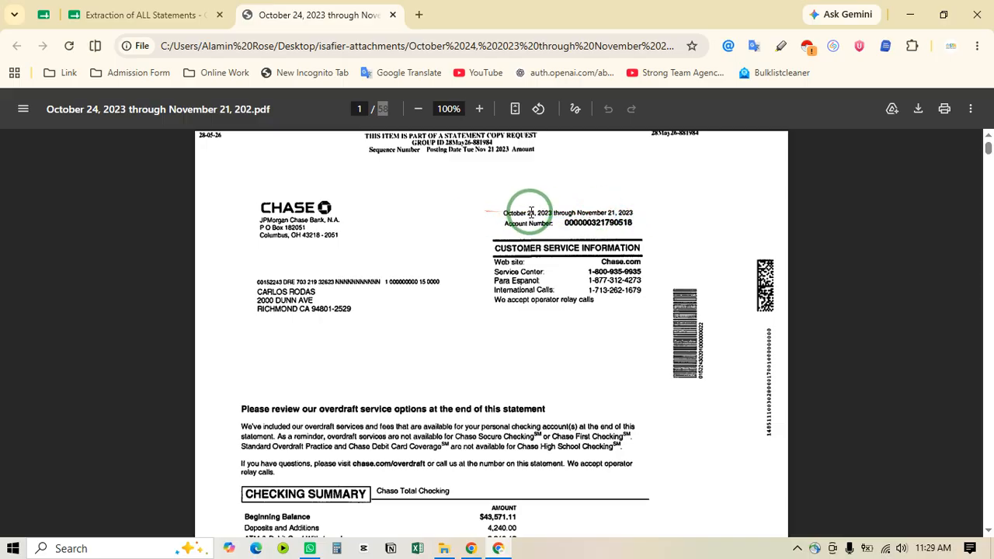
left_click(140, 15)
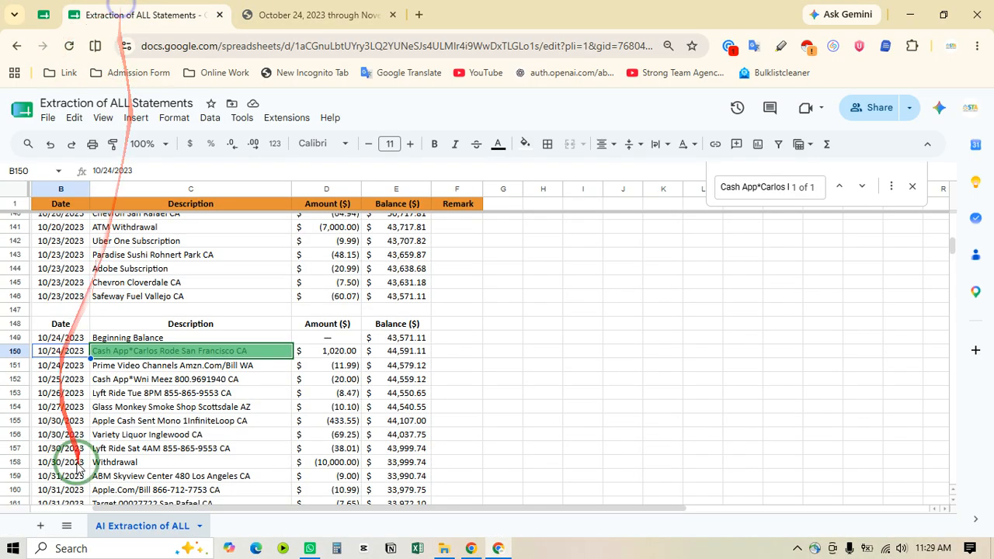
Check the sheet's statement blocks by locating their Beginning Balance rows at C149 and C82 and reviewing the transactions between them.
left_click(174, 340)
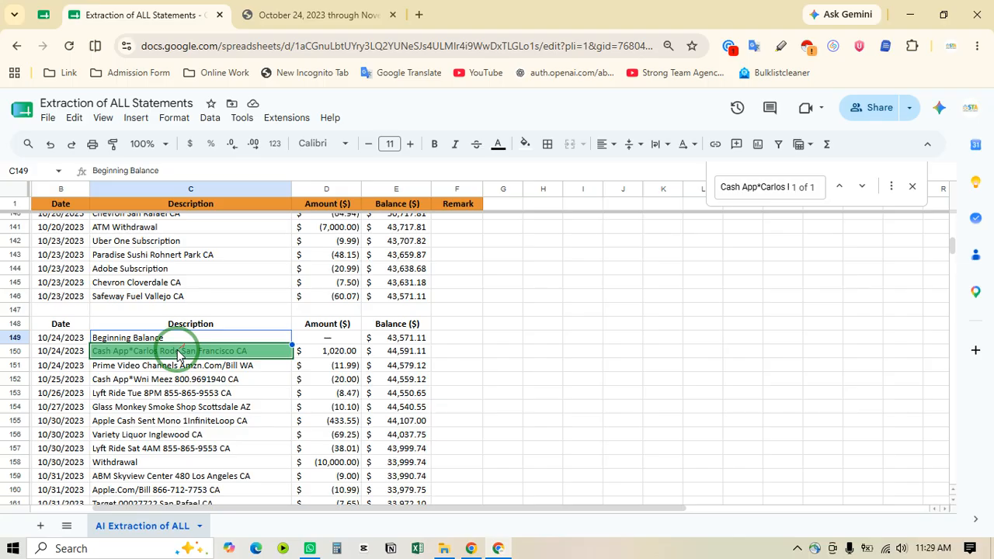
scroll(171, 340, "up", 10)
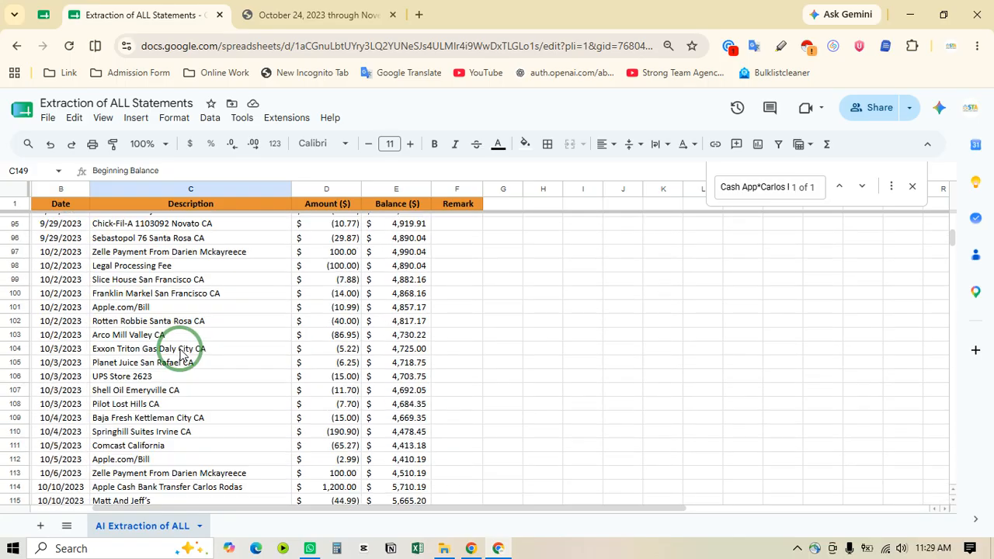
scroll(181, 355, "up", 4)
left_click(156, 382)
scroll(187, 379, "down", 10)
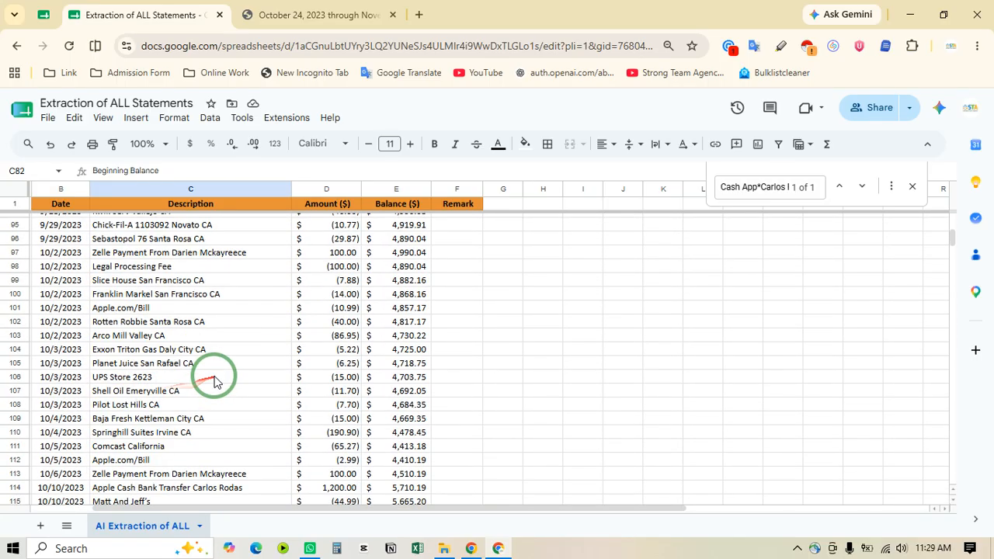
scroll(231, 373, "down", 5)
Review the Beginning Balance line and the first 10/24 Cash App transaction in the October 24 through November 21 statement.
left_click(271, 14)
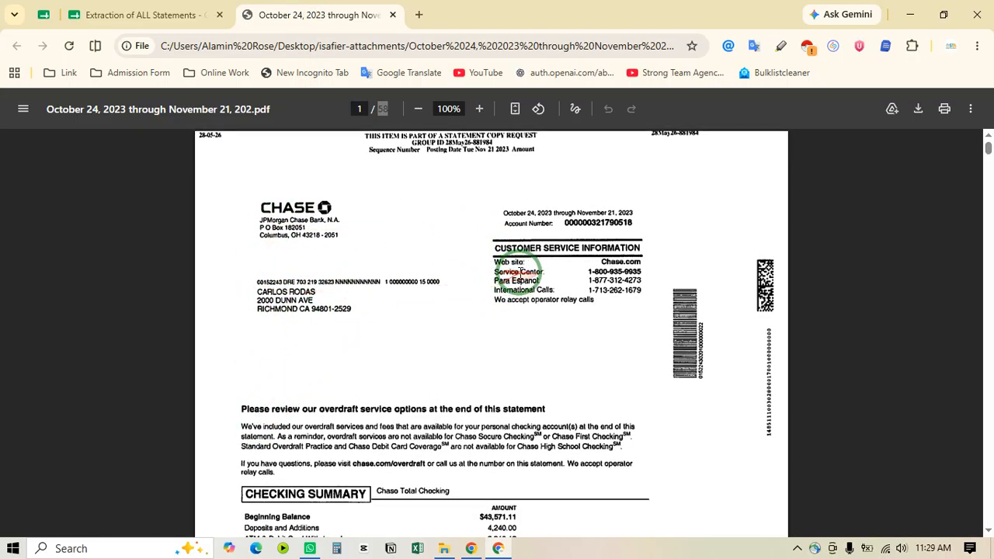
scroll(381, 344, "down", 5)
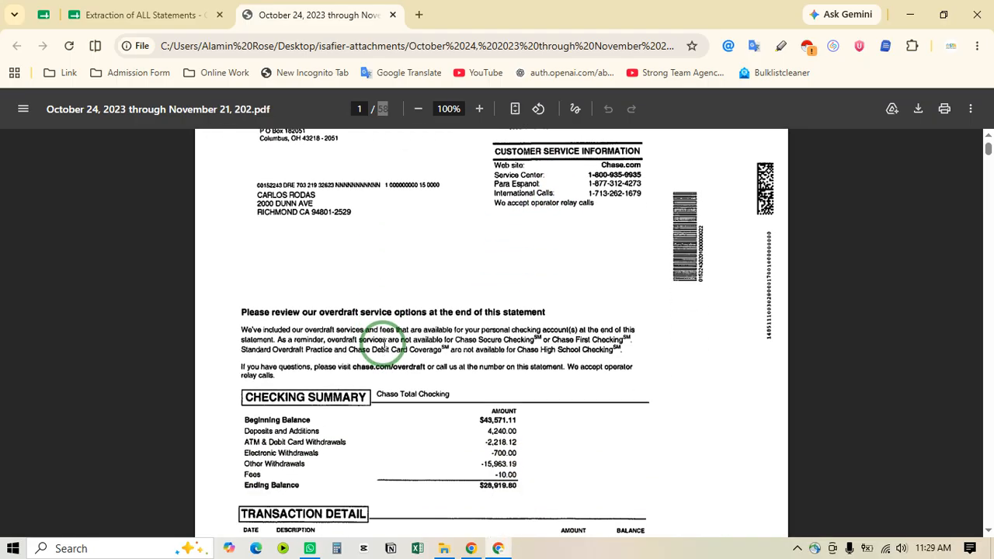
left_click_drag(224, 274, 310, 275)
scroll(326, 319, "down", 2)
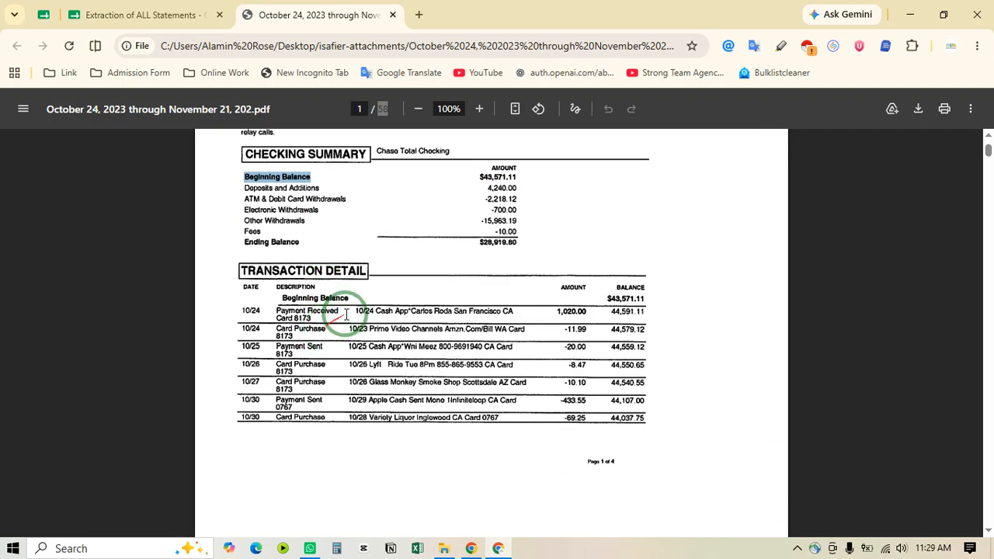
left_click_drag(359, 310, 486, 311)
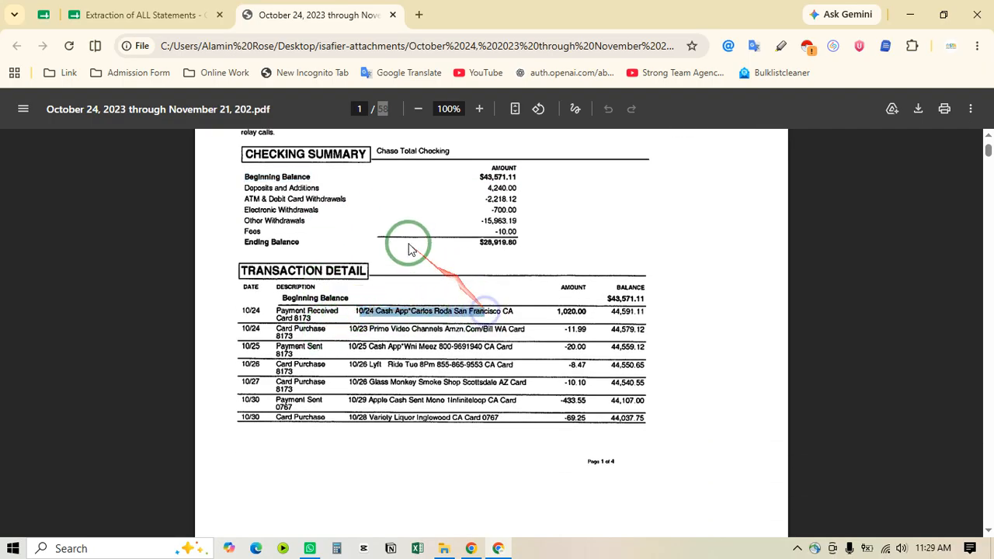
left_click(194, 15)
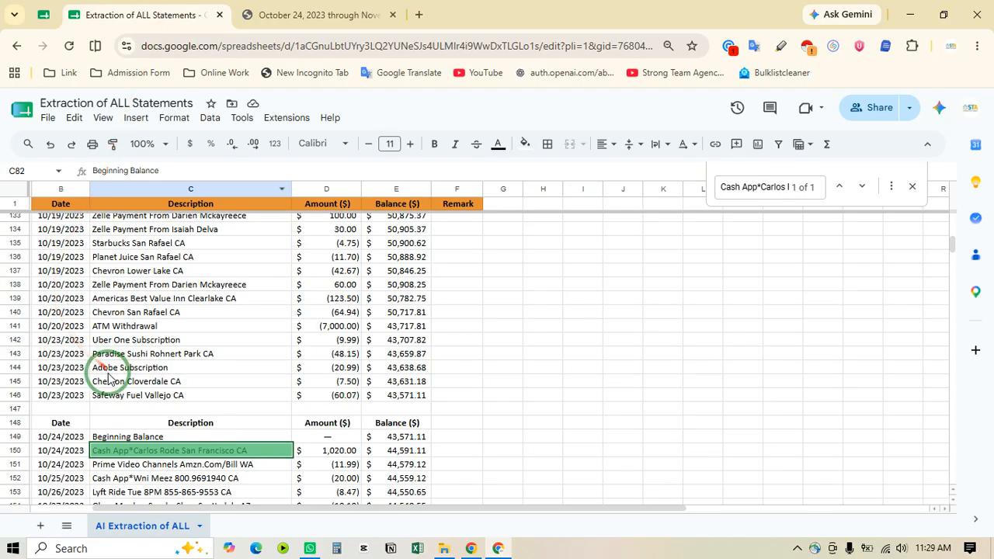
Fill cells A149 to A208 with "Admin" beside the October 24 through November 21 transactions.
scroll(221, 472, "down", 2)
left_click_drag(249, 507, 155, 507)
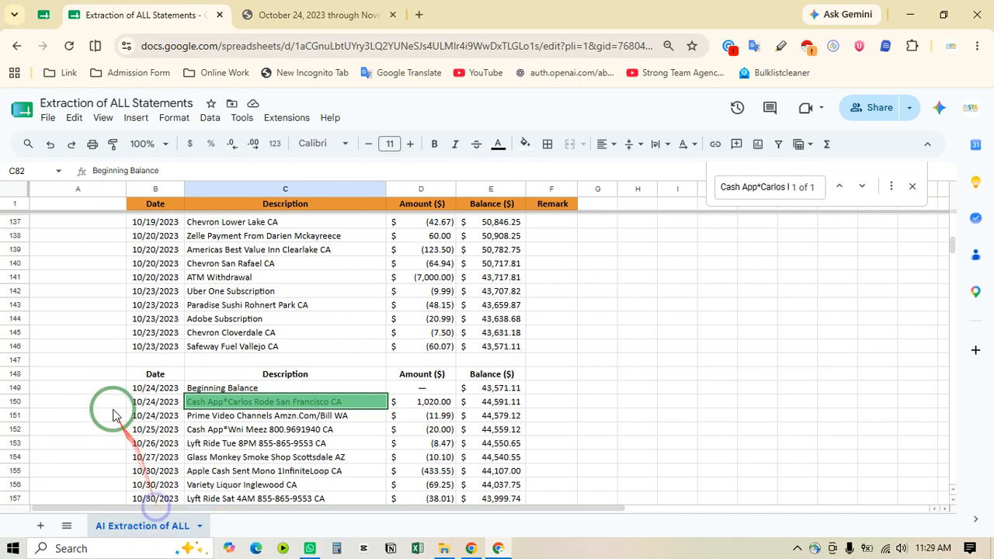
left_click(107, 391)
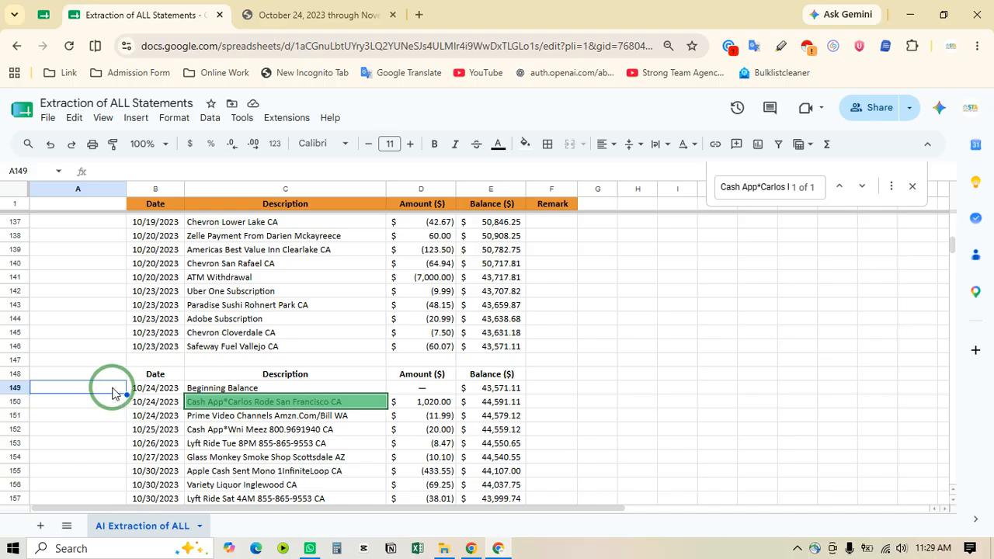
key("Return")
left_click(110, 393)
left_click_drag(132, 395, 82, 277)
scroll(238, 337, "up", 15)
scroll(249, 346, "up", 5)
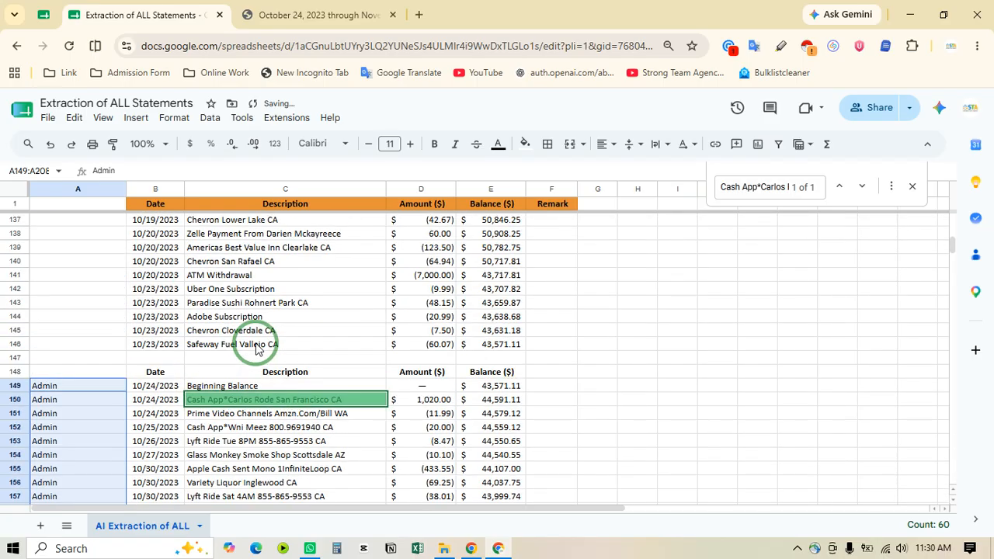
scroll(222, 392, "down", 2)
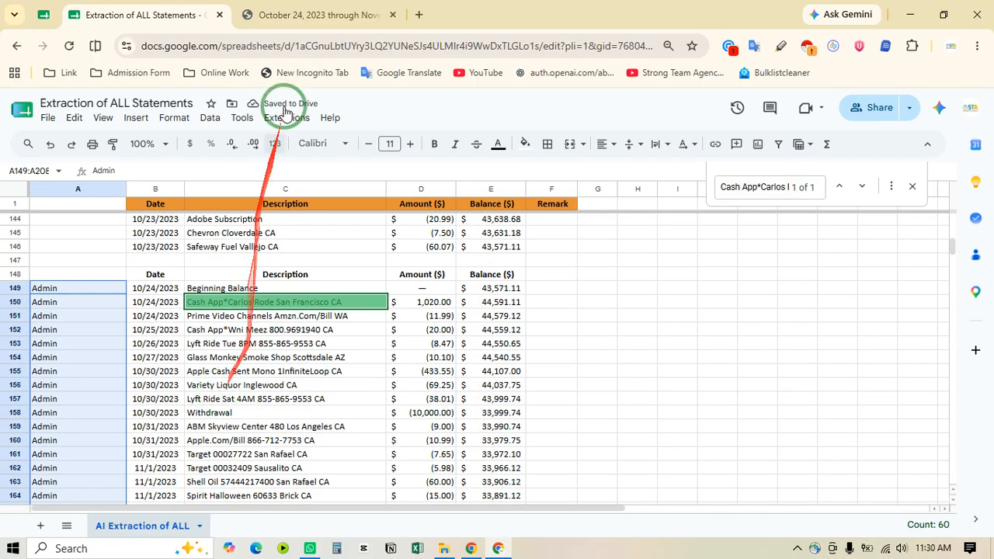
Recopy the 10/24 Cash App description up to "San Francisco" from the statement and search the extraction sheet for it.
left_click(306, 14)
scroll(388, 326, "up", 3)
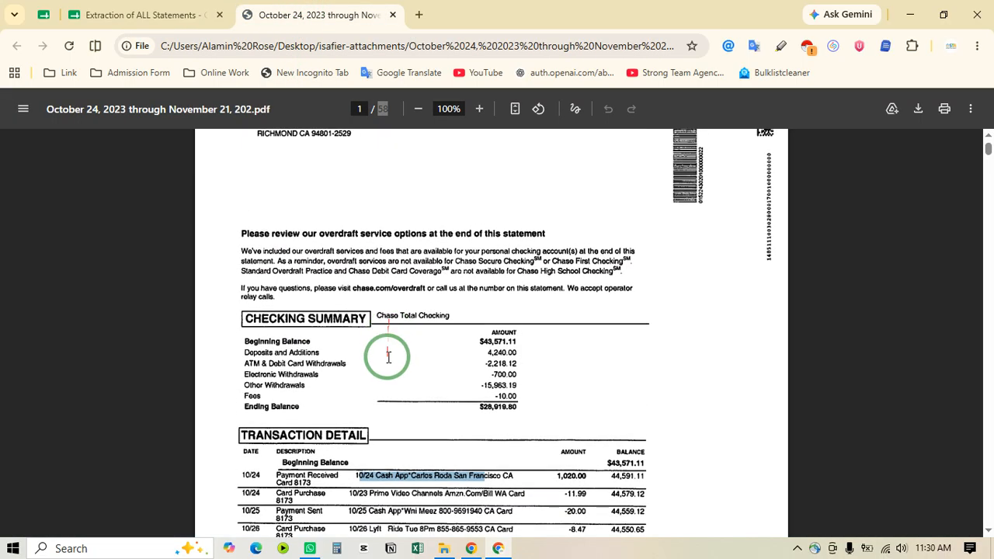
scroll(394, 394, "down", 2)
left_click(376, 404)
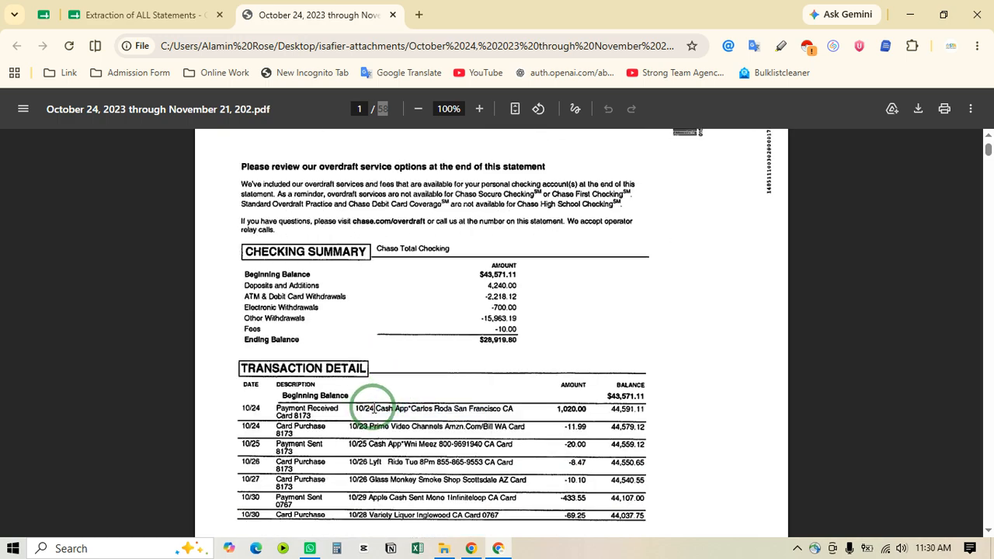
left_click_drag(375, 407, 487, 409)
key("ctrl+c")
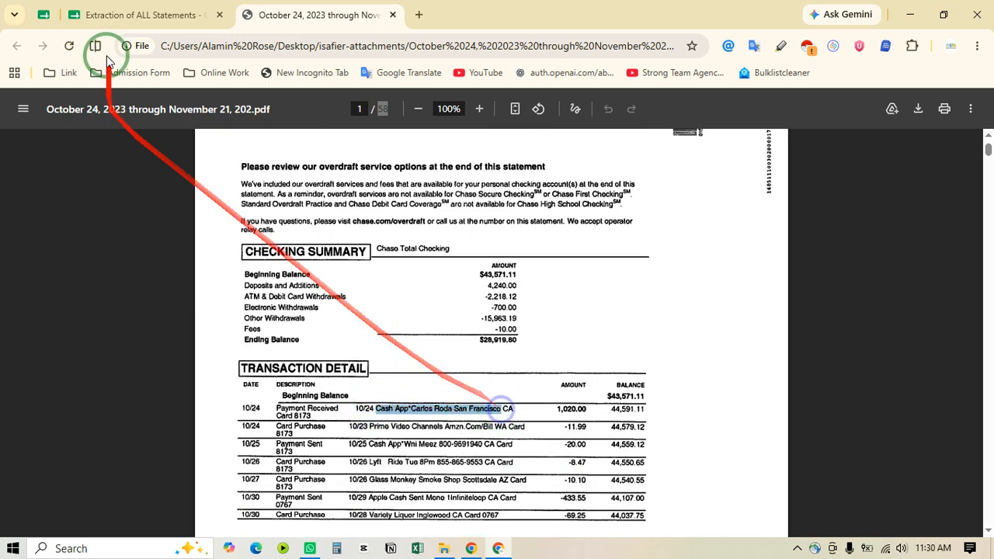
left_click(136, 15)
key("ctrl+f")
key("ctrl+v")
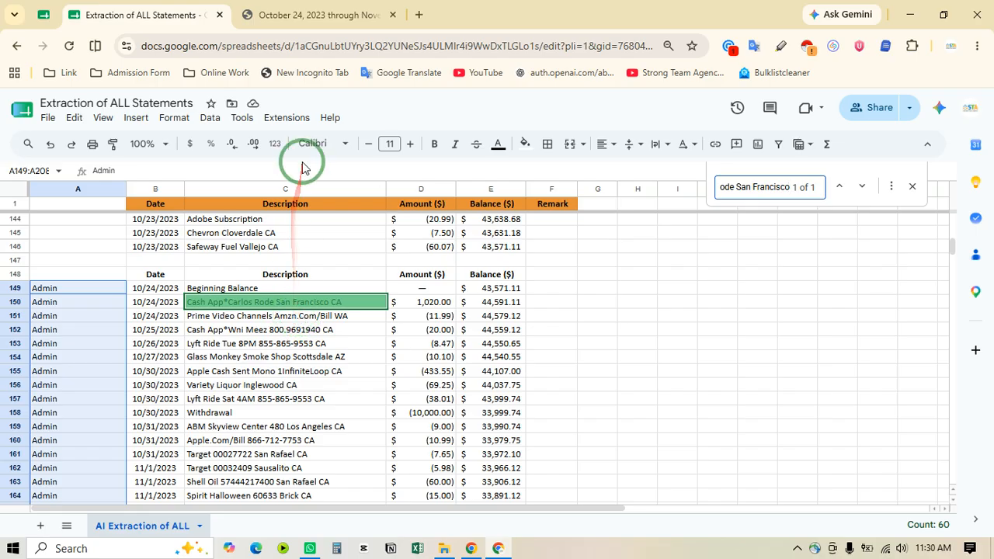
Copy "Chevron 0092071 Novato CA" from cell C334 in the 1/10/2024 block and search the open PDF statement for it.
scroll(281, 334, "down", 10)
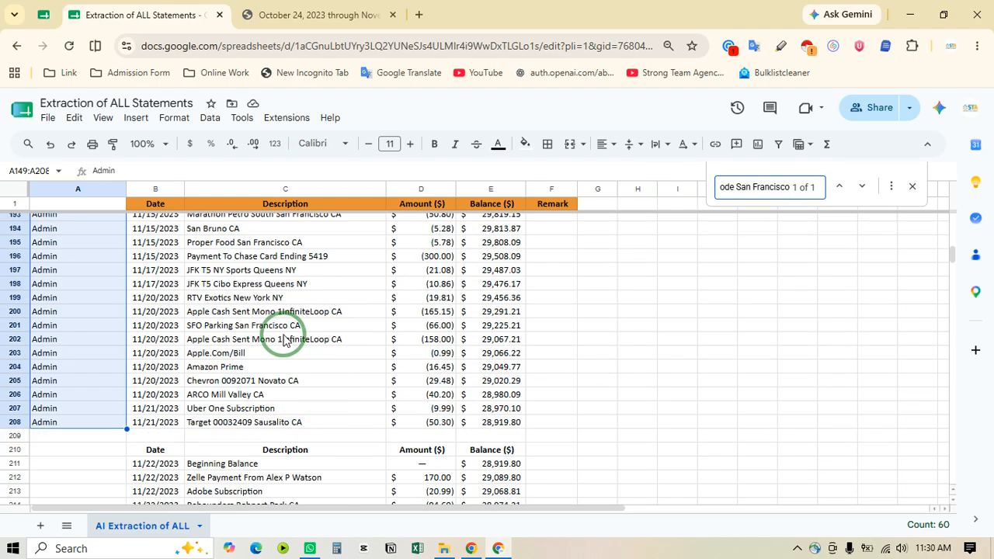
scroll(70, 463, "down", 1)
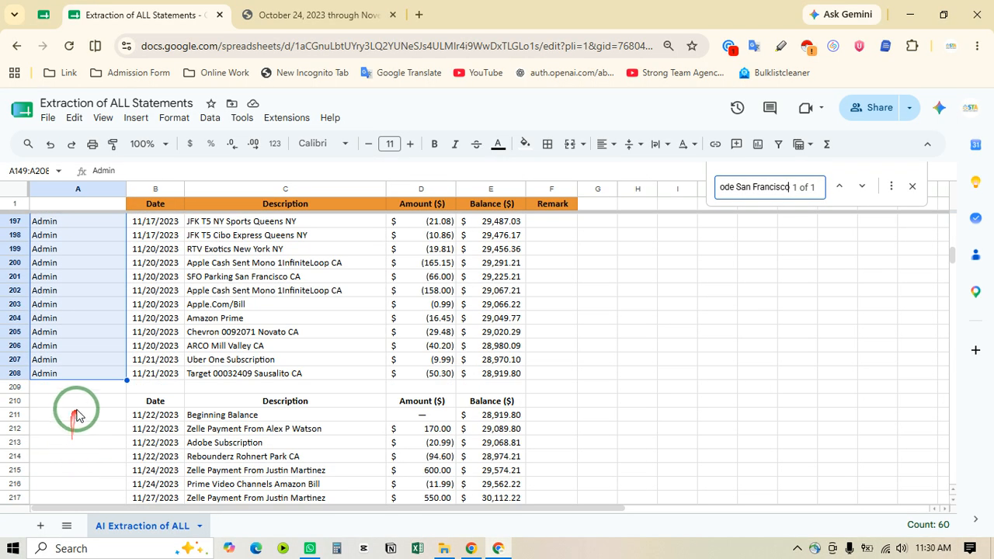
scroll(68, 380, "down", 2)
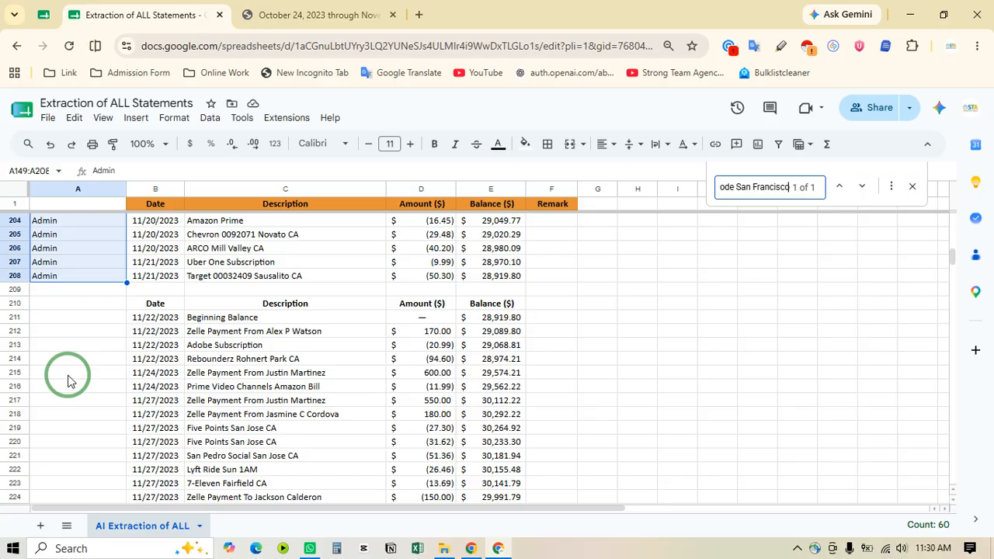
scroll(66, 381, "down", 20)
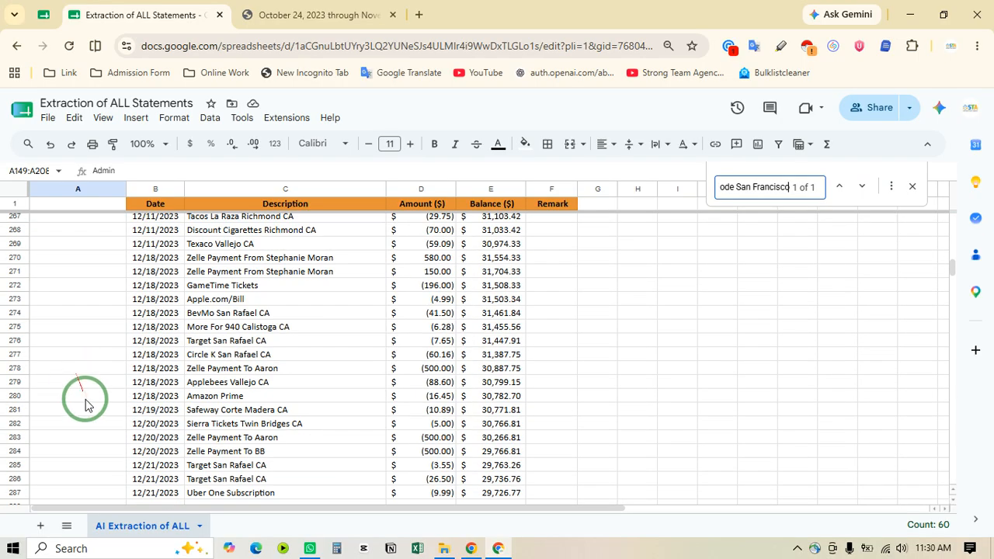
scroll(73, 398, "down", 5)
left_click(266, 267)
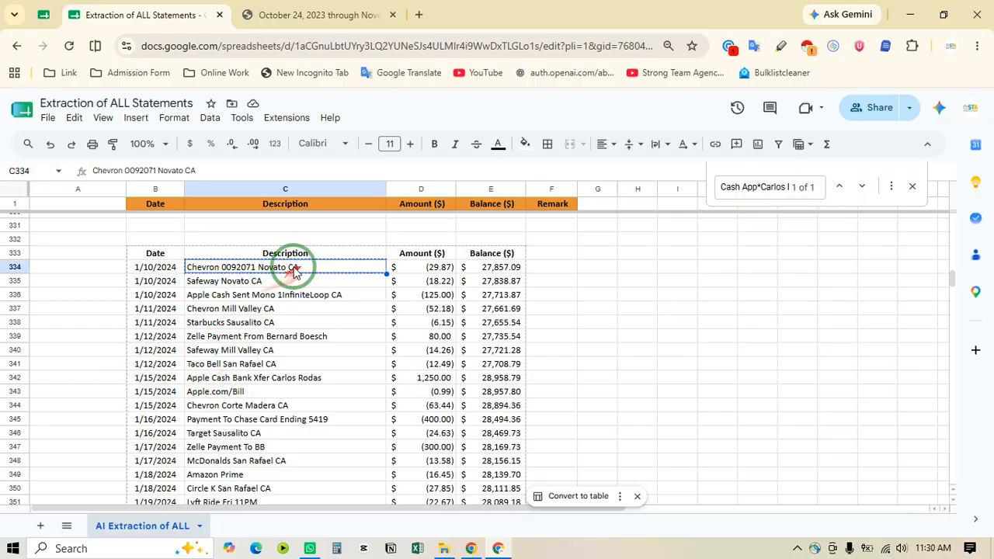
left_click(302, 11)
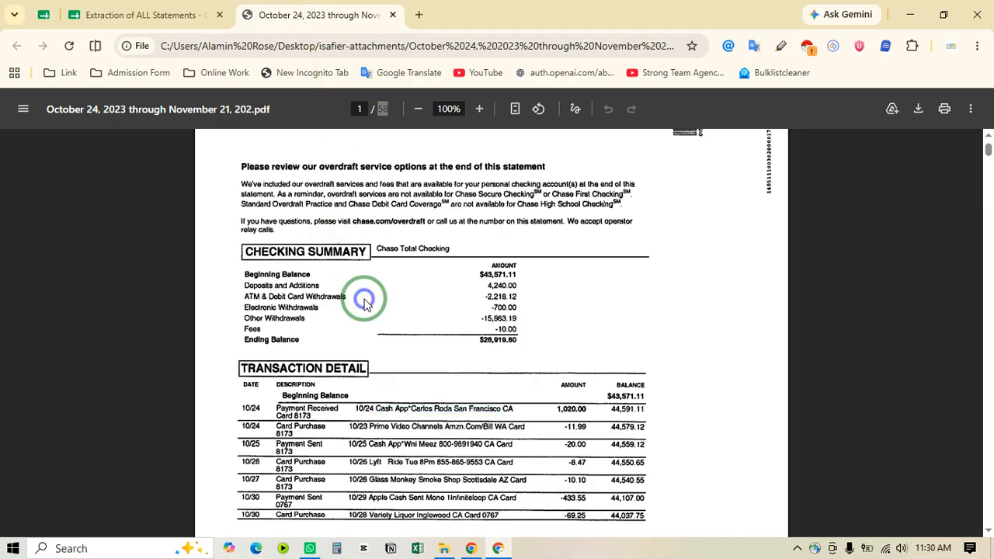
key("ctrl+f")
key("ctrl+v")
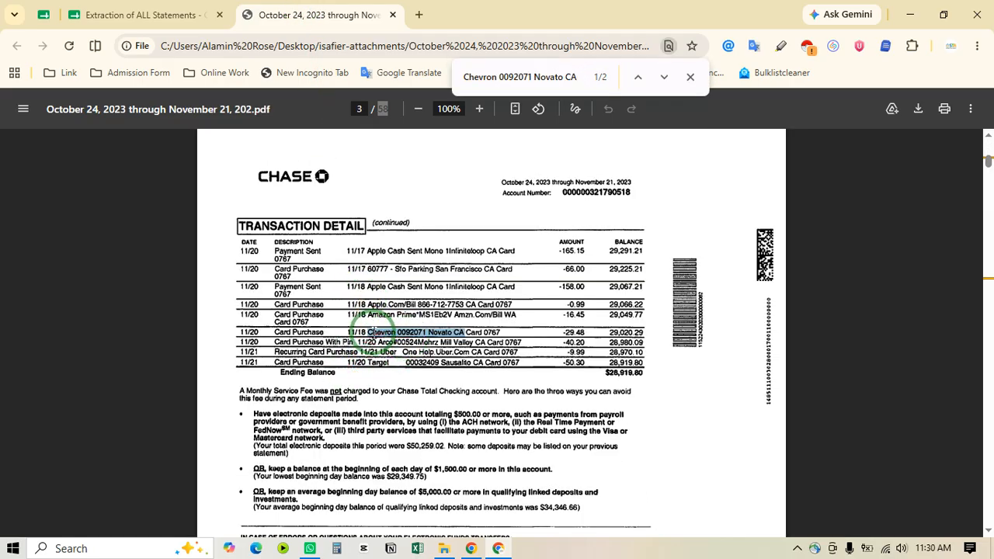
Check the Chevron 0092071 Novato CA match on page 21 and its statement period against the 1/10/2024 row in the sheet.
left_click(637, 76)
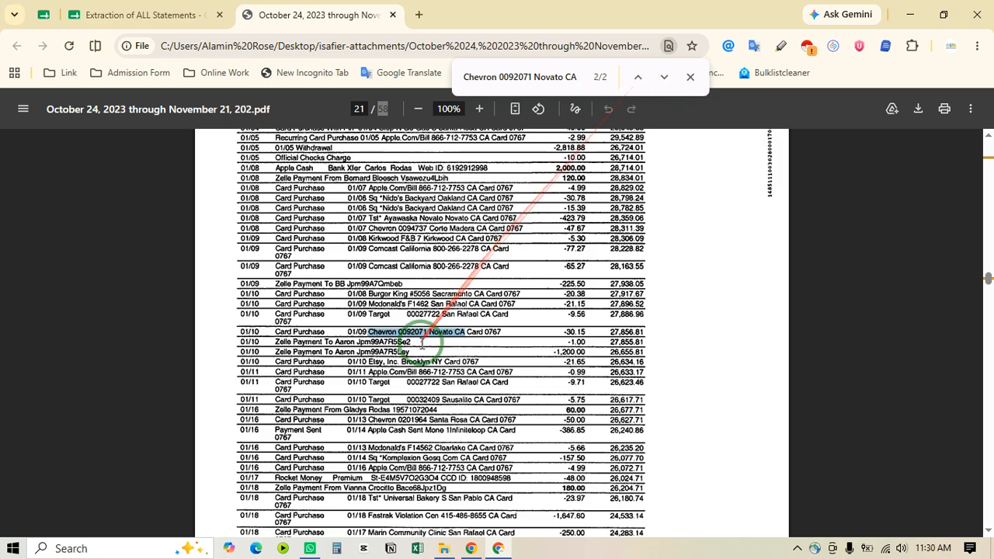
scroll(422, 343, "up", 5)
left_click(179, 16)
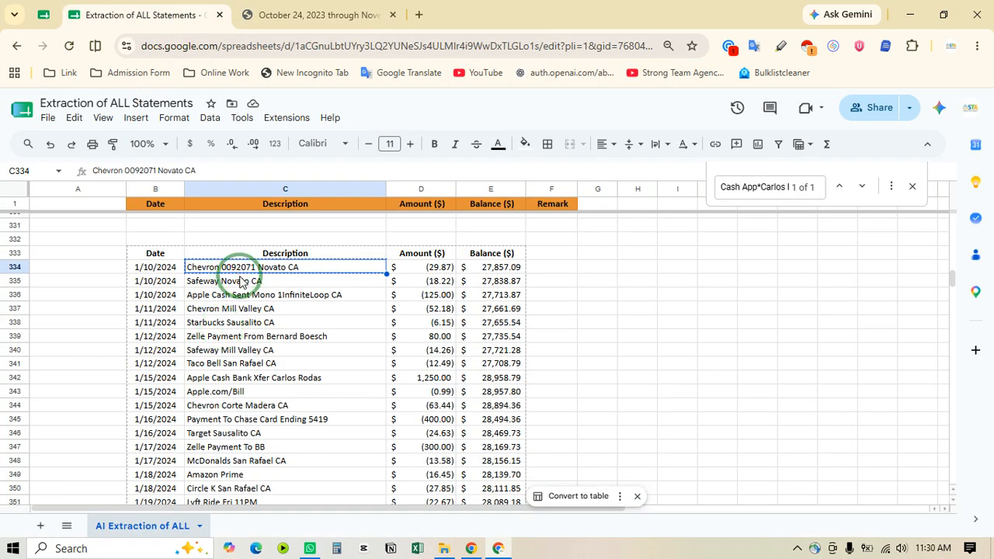
left_click(291, 15)
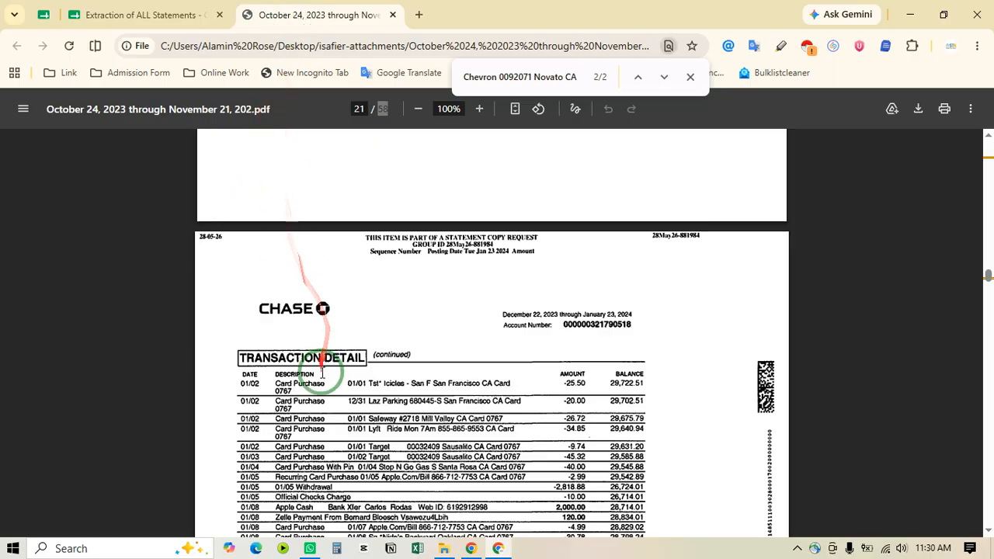
scroll(393, 377, "down", 1)
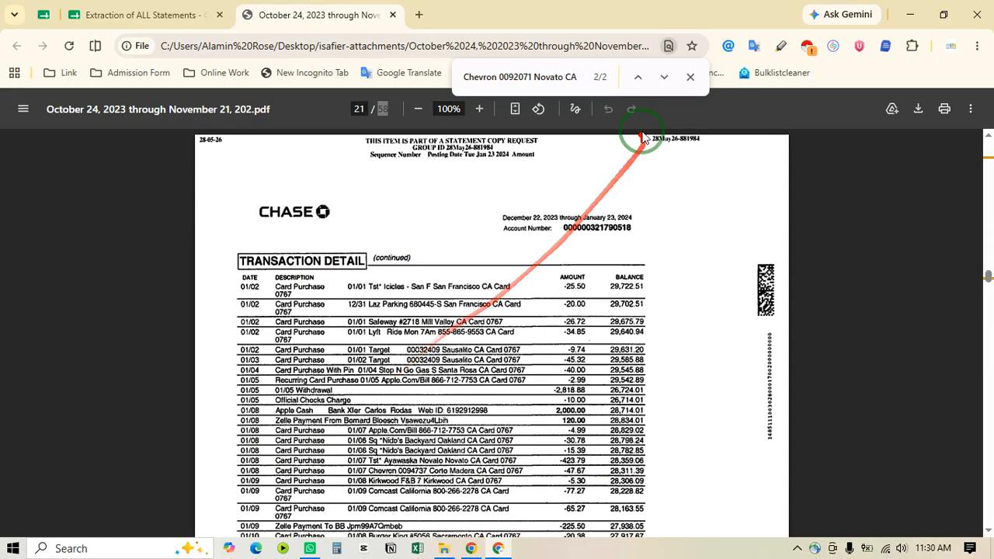
Cycle through both Chevron 0092071 Novato CA matches in the PDF and compare the 01/10 entry's date with cell B334.
left_click(665, 78)
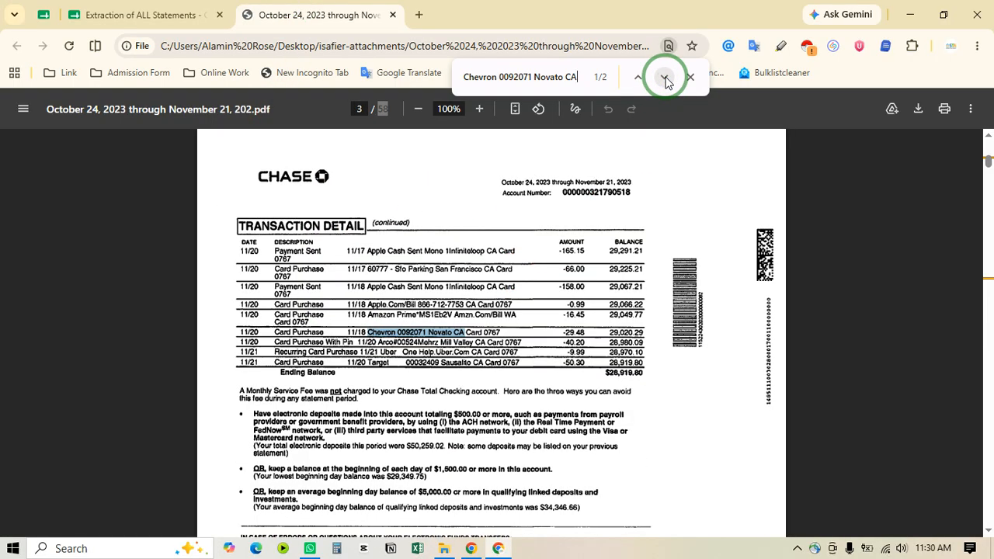
left_click(665, 78)
left_click(270, 343)
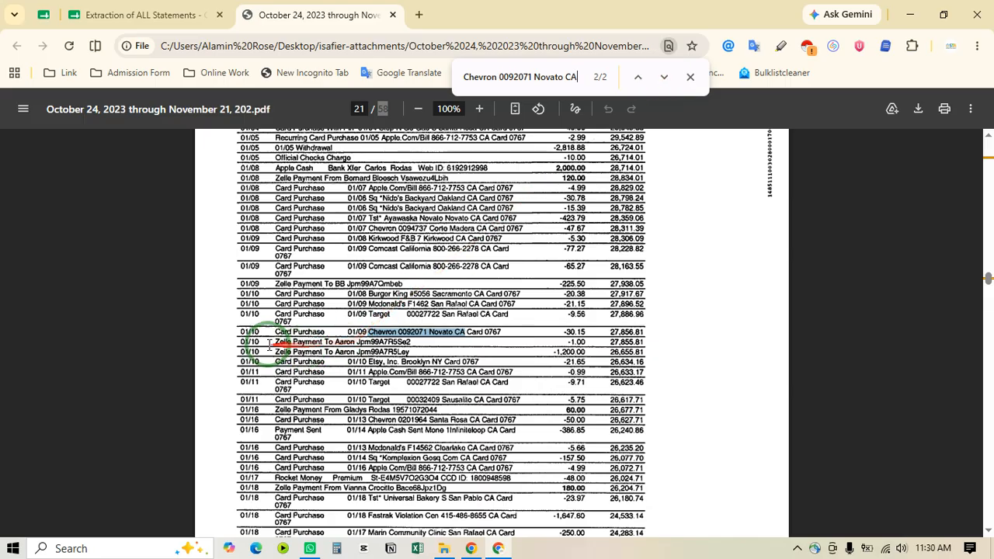
left_click(86, 13)
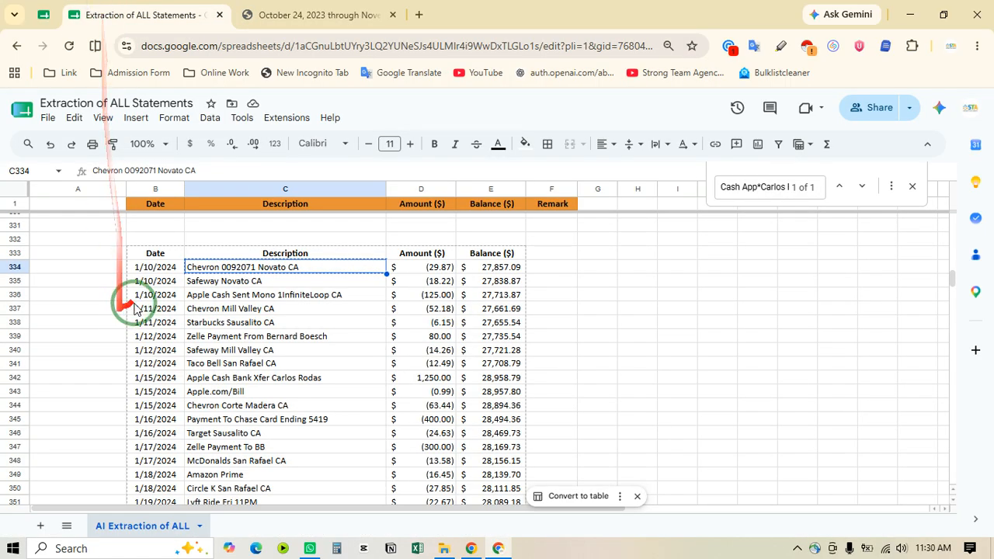
left_click(147, 271)
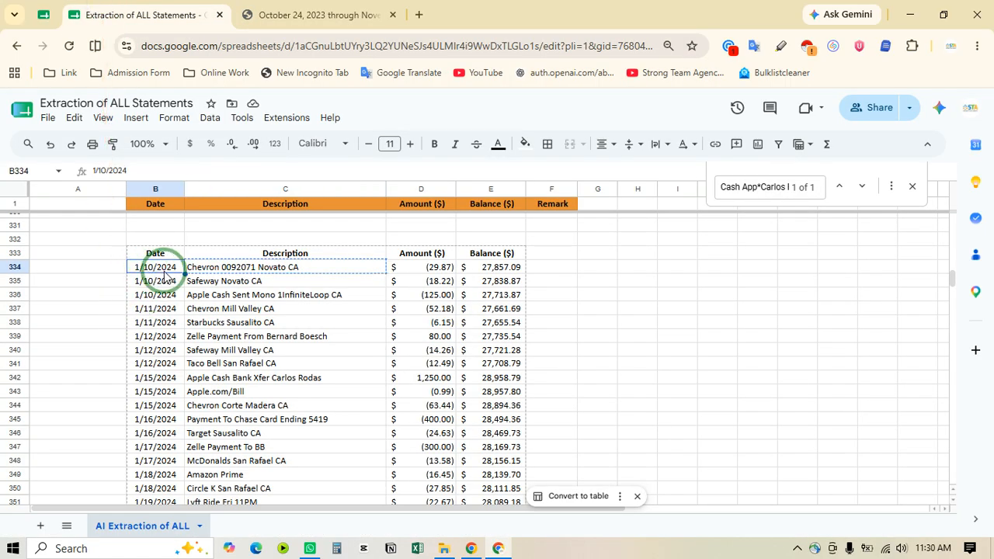
Examine the year in the page 21 statement period and compare it with the date and description in row 334.
left_click(268, 13)
scroll(408, 326, "up", 1)
scroll(408, 326, "up", 4)
left_click(550, 364)
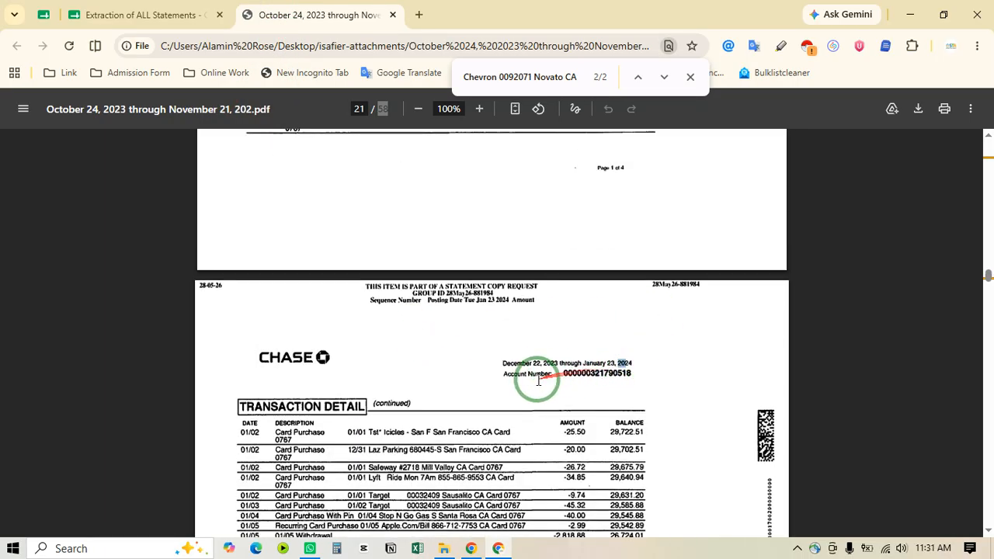
left_click(124, 14)
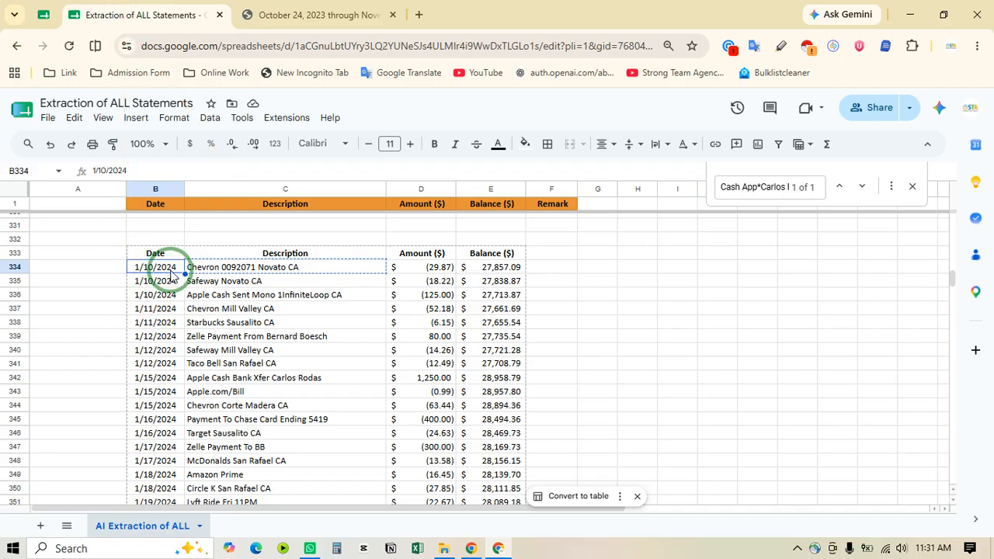
left_click(237, 268)
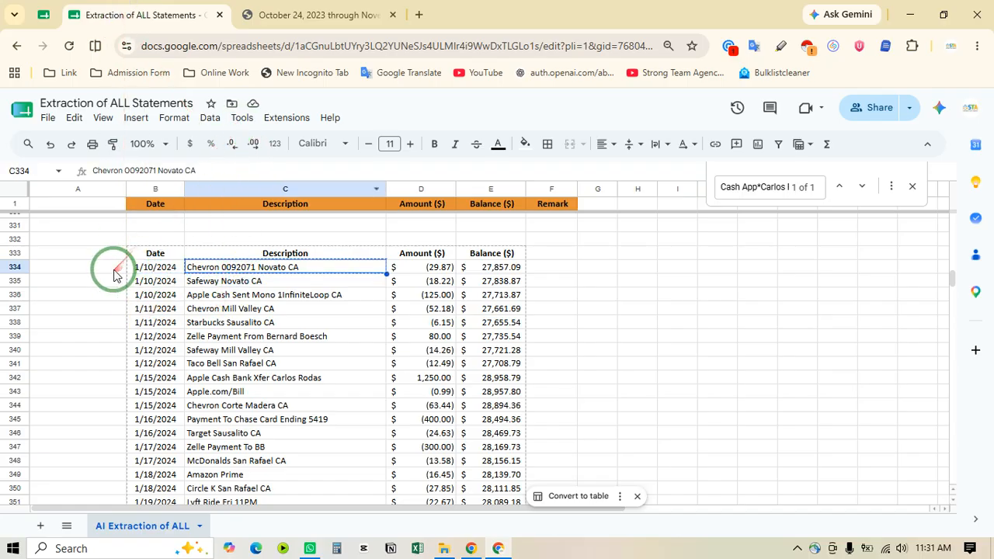
Select cells A334 to A344 beside the 1/10/2024 block and inspect the statement period on PDF page 21 up close.
left_click_drag(111, 266, 110, 412)
left_click(358, 11)
scroll(462, 394, "down", 5)
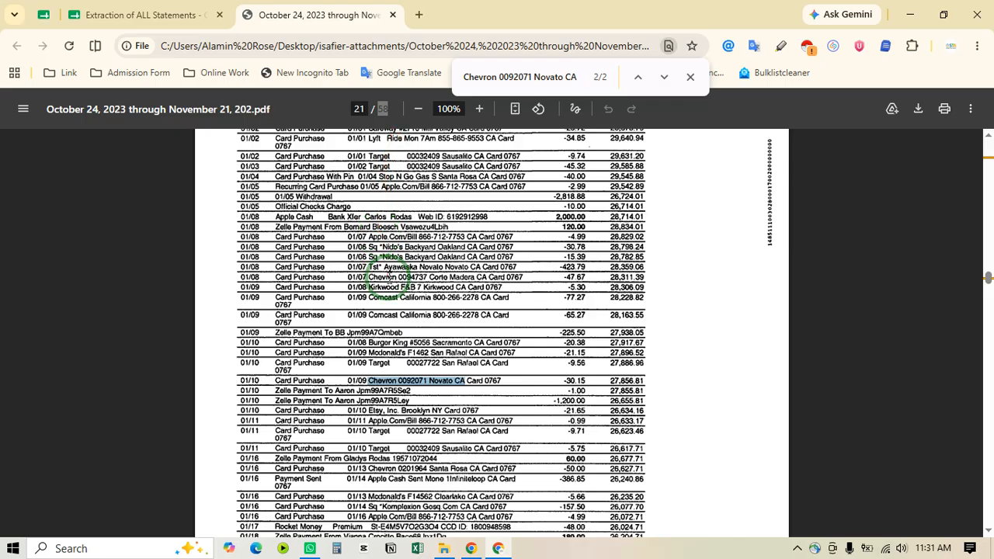
scroll(466, 262, "up", 5)
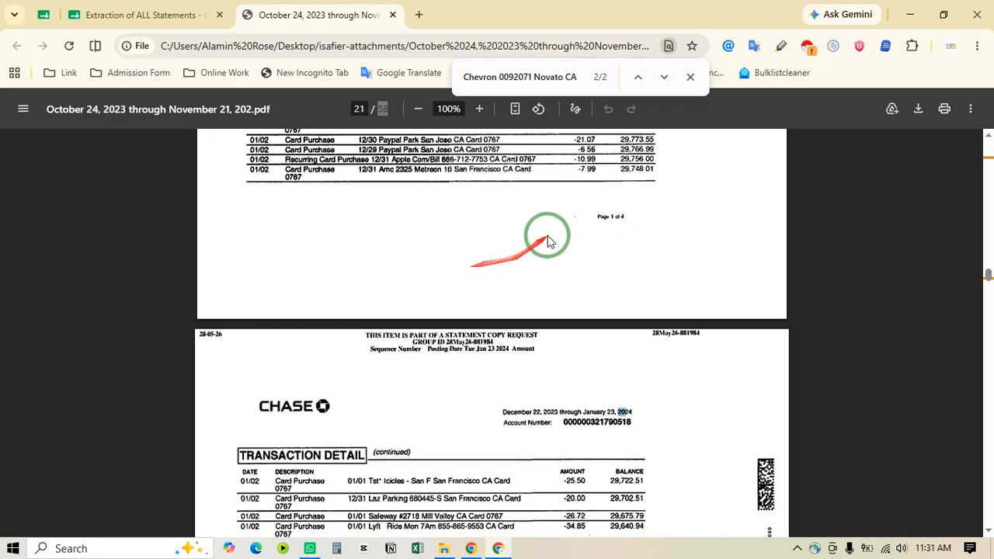
scroll(545, 295, "down", 2)
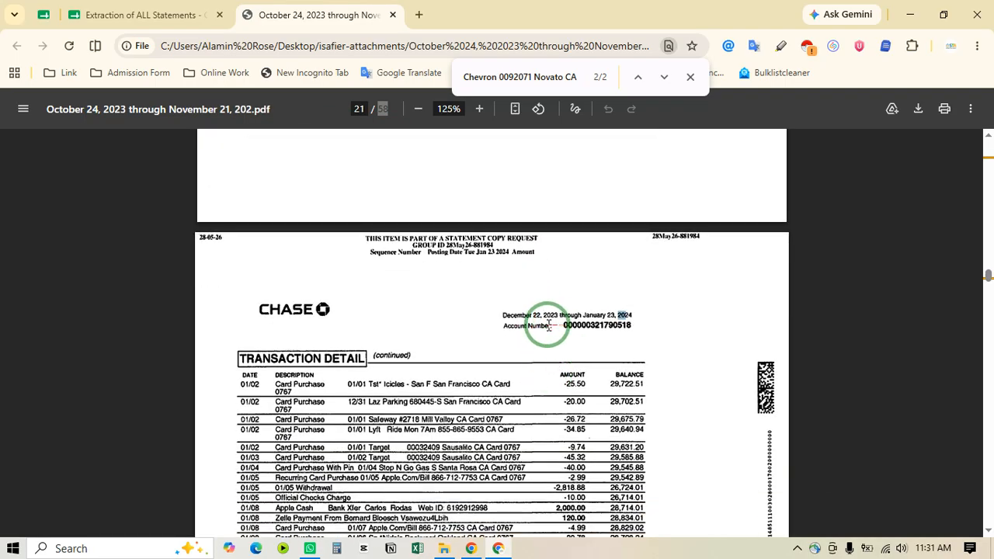
scroll(550, 325, "up", 2)
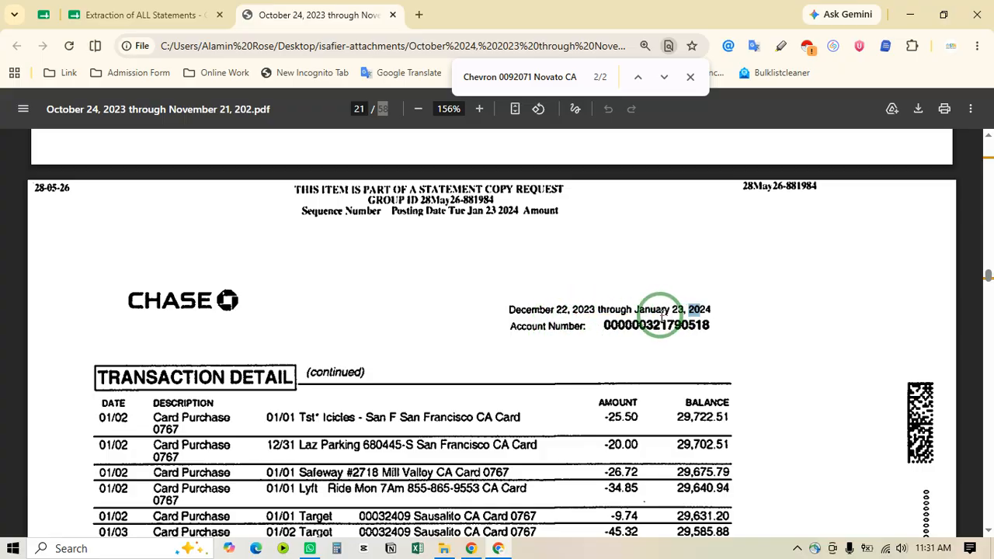
Compare the 1/10/2024 sheet block with the 01/10 Chevron transaction on page 21, selecting that transaction's date.
left_click(138, 15)
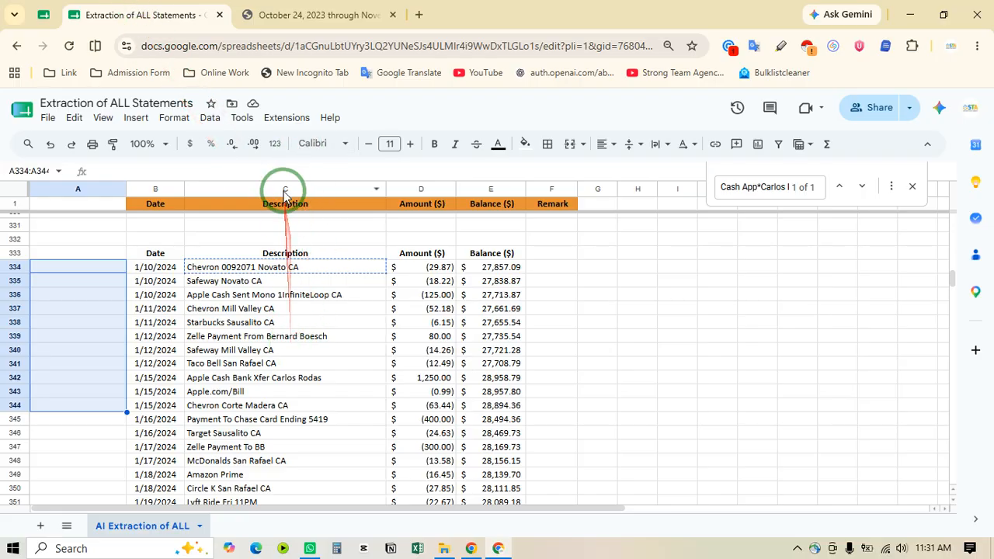
left_click(288, 14)
scroll(303, 335, "down", 10)
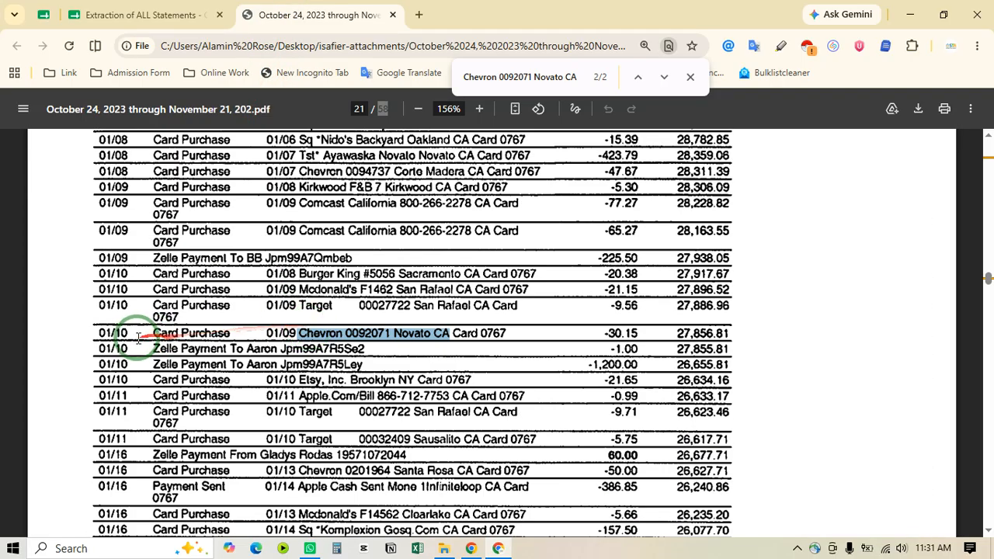
double_click(124, 333)
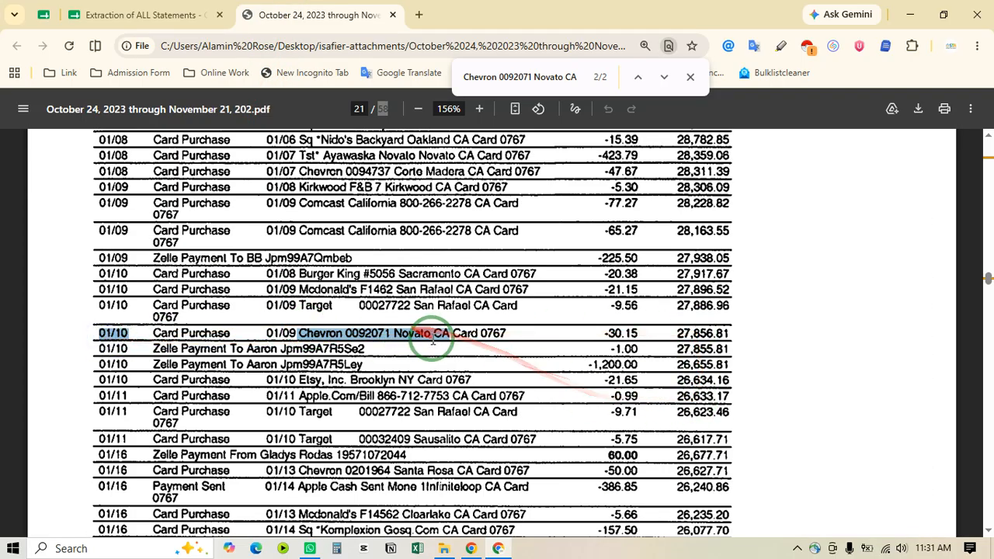
Review the sheet block from row 334 to its Ending Balance row and compare it with the page 21 transactions.
left_click(132, 15)
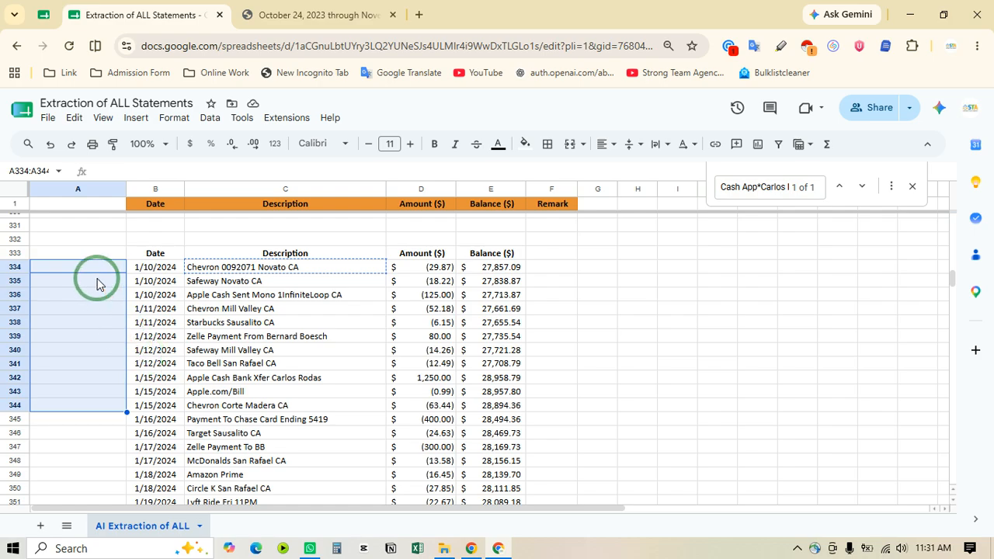
scroll(98, 283, "down", 10)
scroll(97, 284, "up", 10)
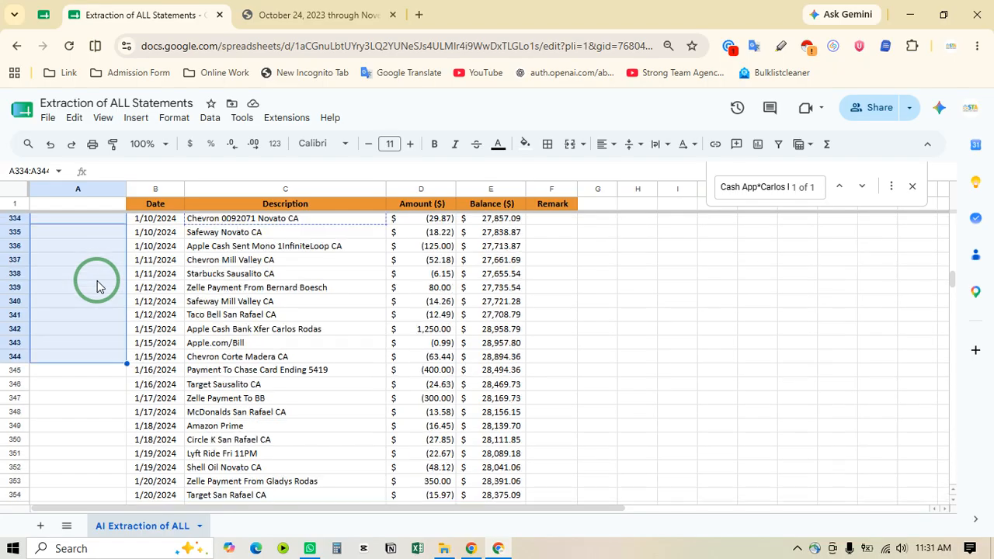
scroll(97, 284, "down", 3)
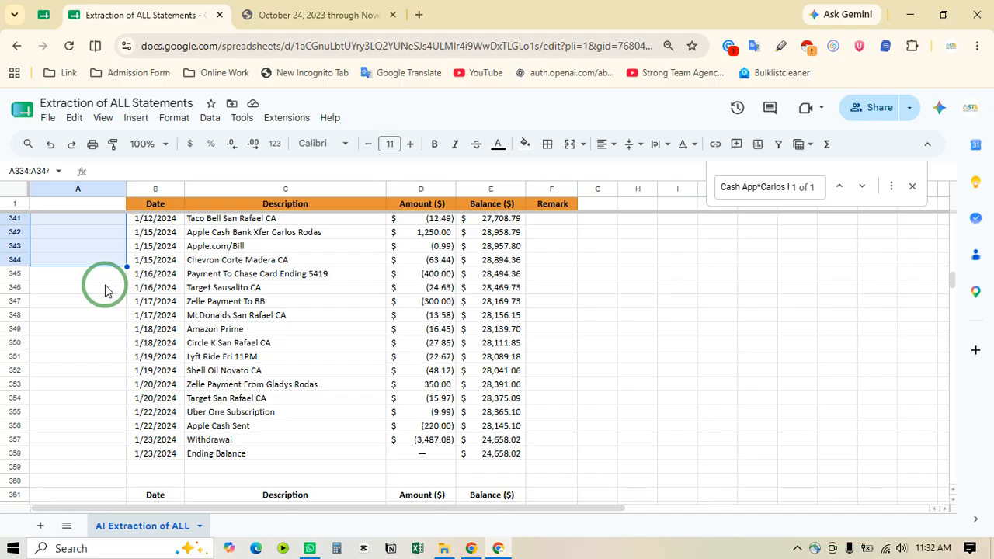
left_click(292, 14)
scroll(330, 299, "up", 2)
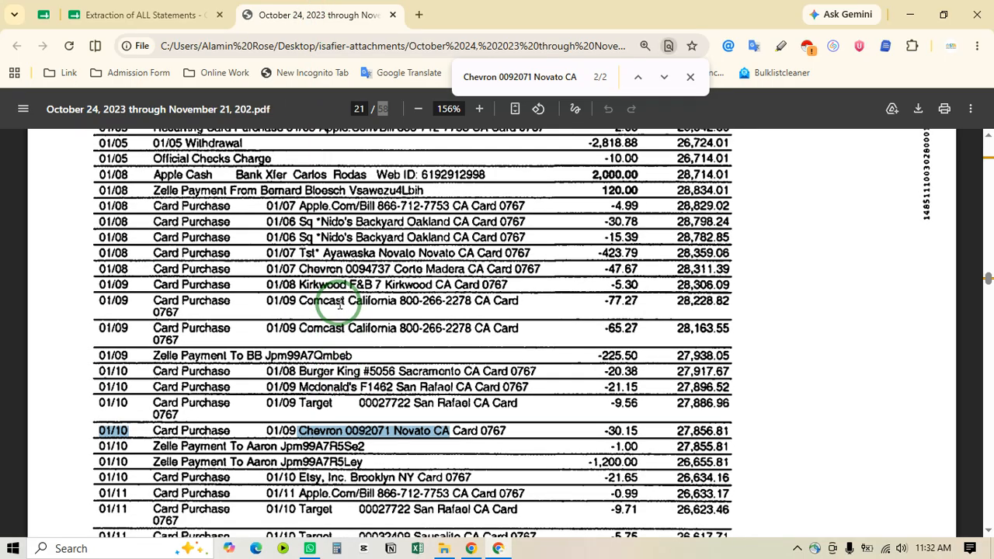